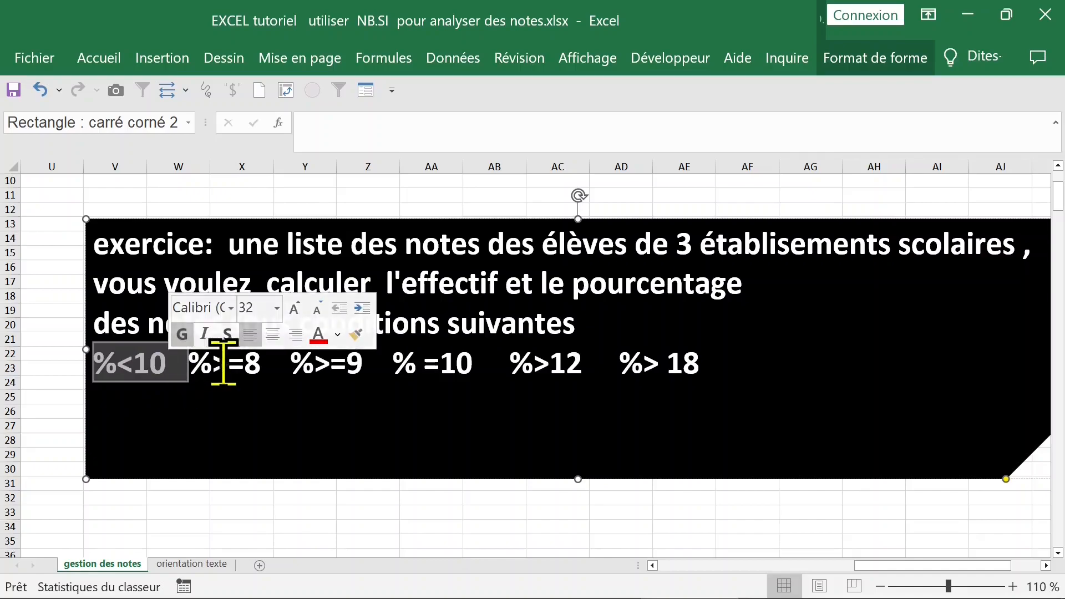
- Examine the exercise text on counts and percentages of grades, plus the school and notes columns of the data table
left_click(228, 364)
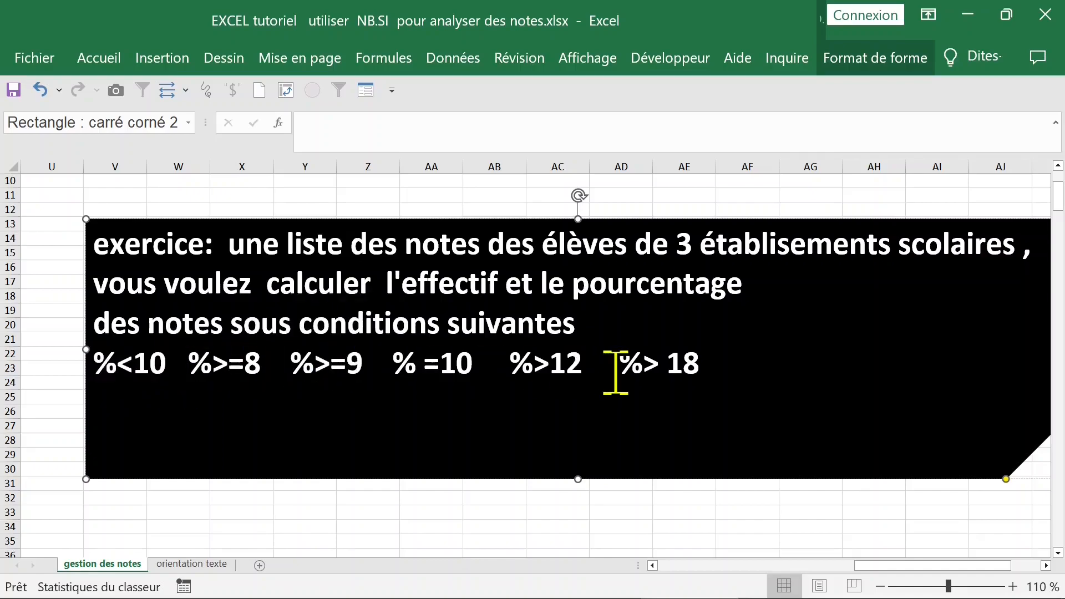
double_click(488, 283)
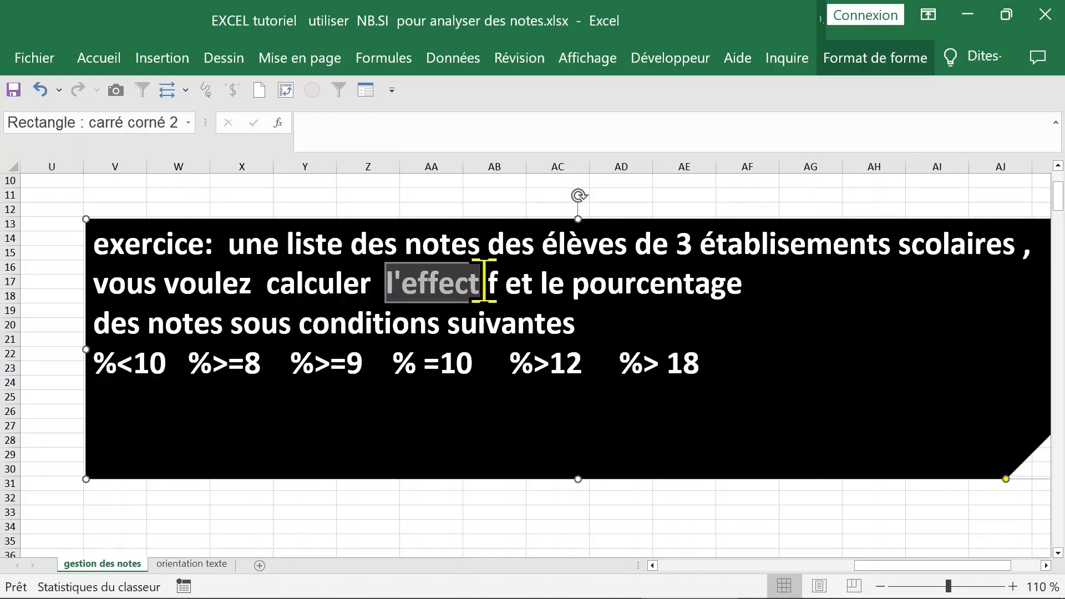
left_click(589, 283)
left_click(354, 200)
key("ctrl+Home")
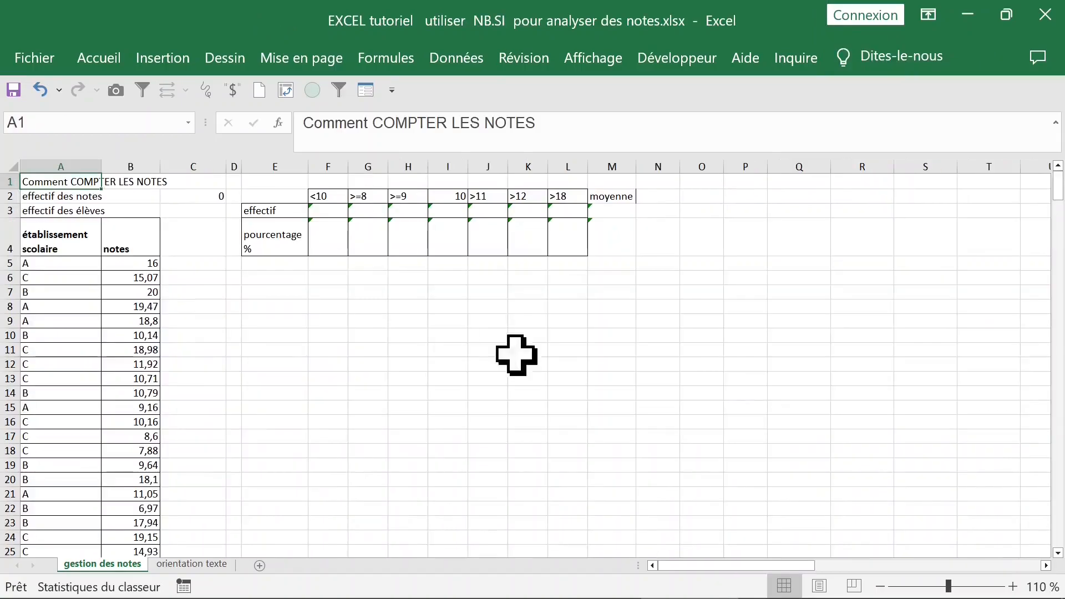
left_click(959, 587)
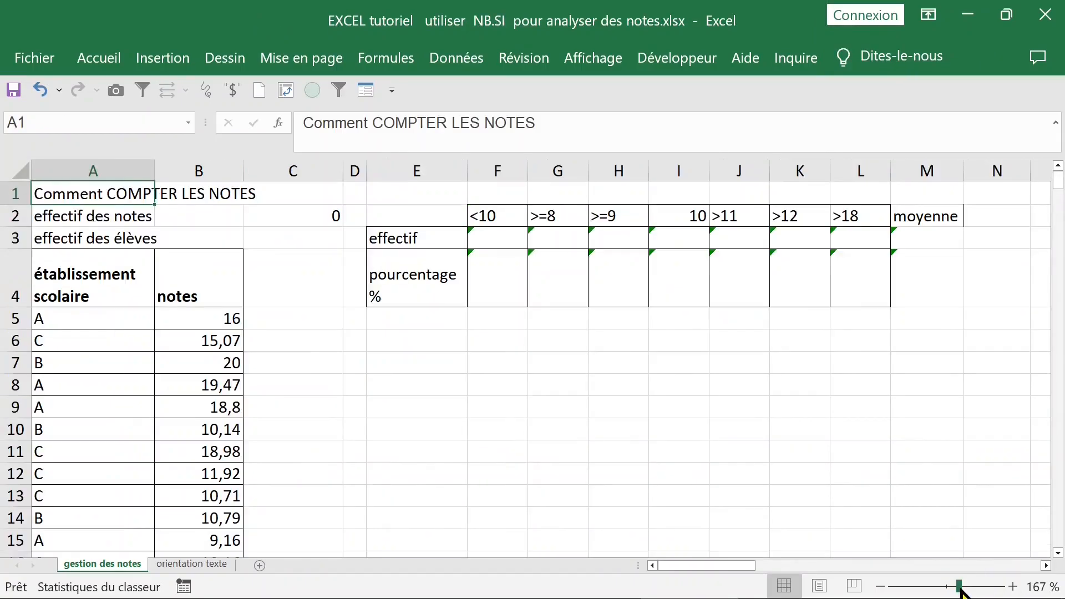
left_click(182, 324)
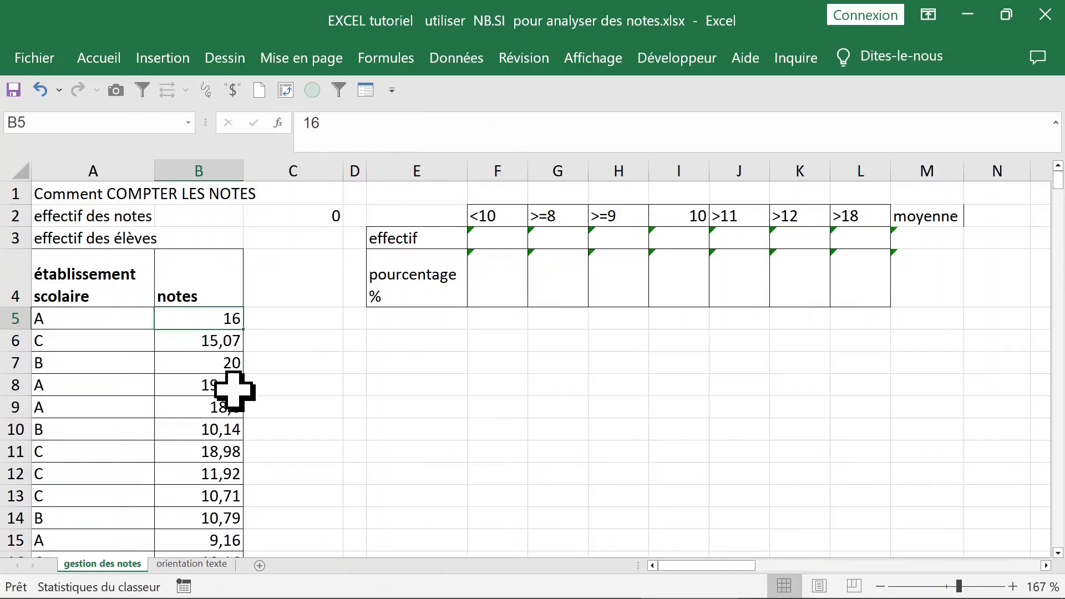
left_click(127, 317)
left_click(102, 282)
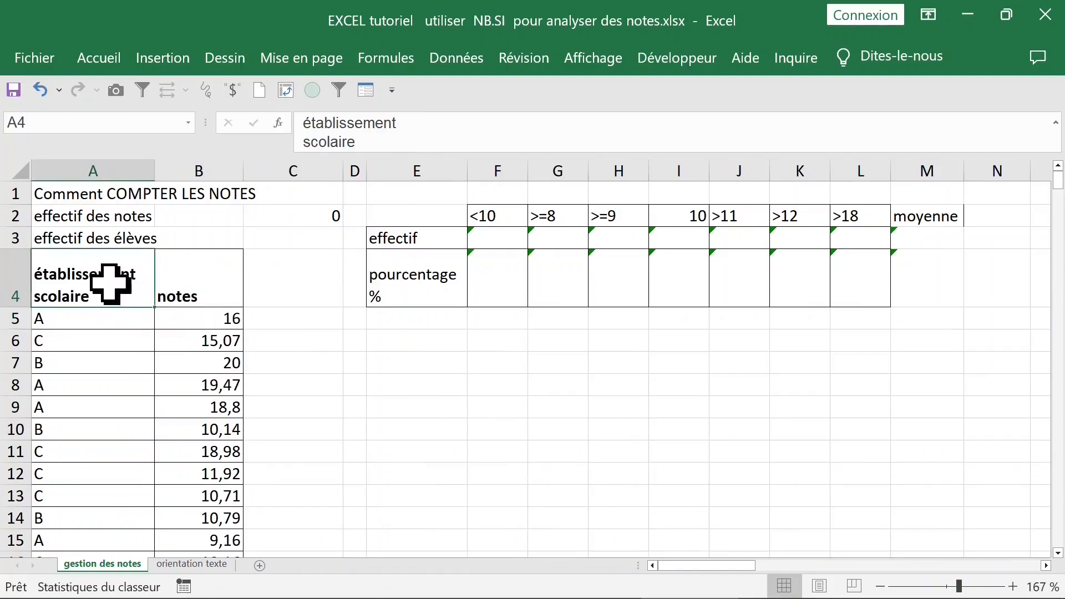
left_click(185, 285)
left_click(100, 333)
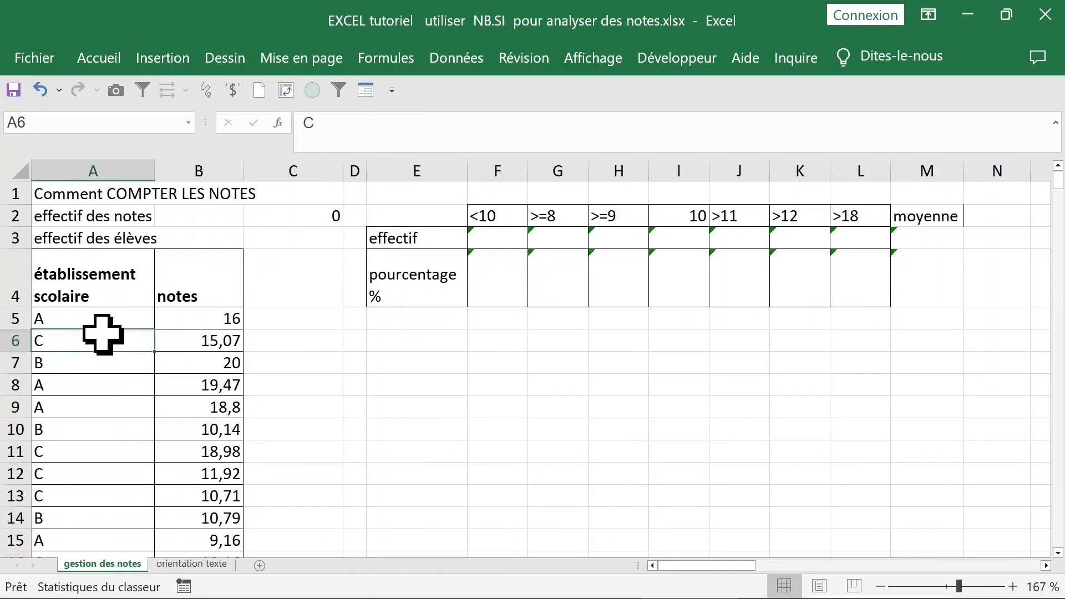
- Create named ranges for the établissement scolaire and notes columns, A4 down to B329, using the top row as names
left_click_drag(94, 292, 176, 288)
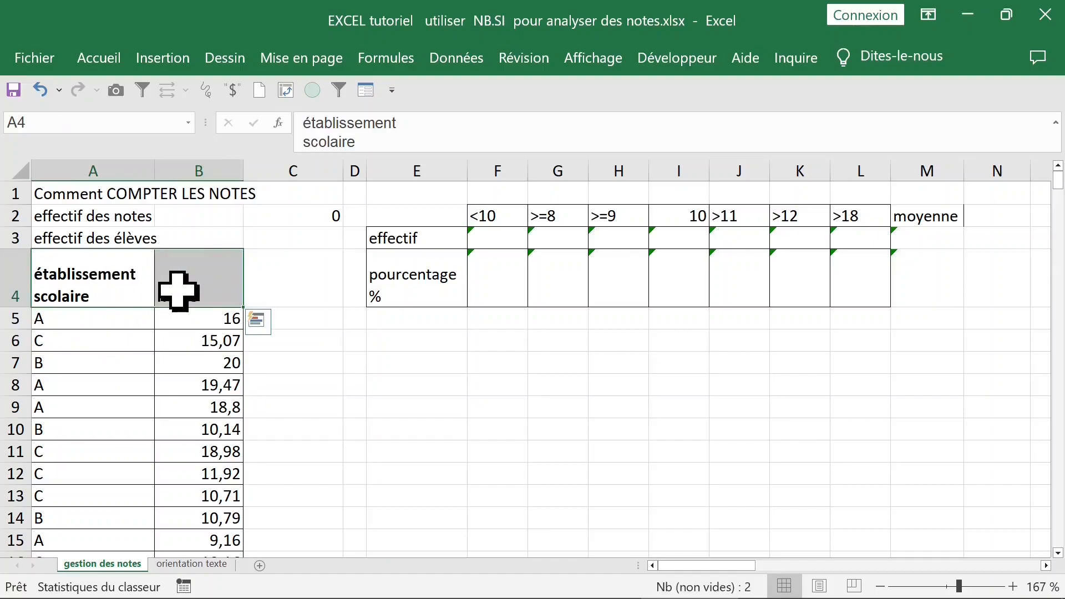
key("ctrl+shift+Down")
left_click(388, 58)
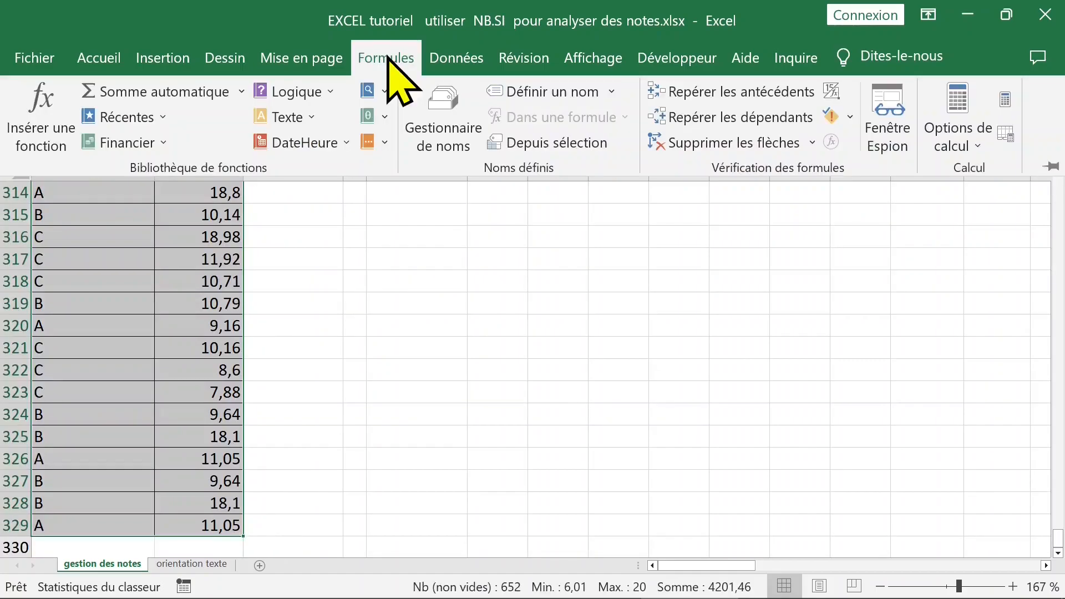
left_click(553, 144)
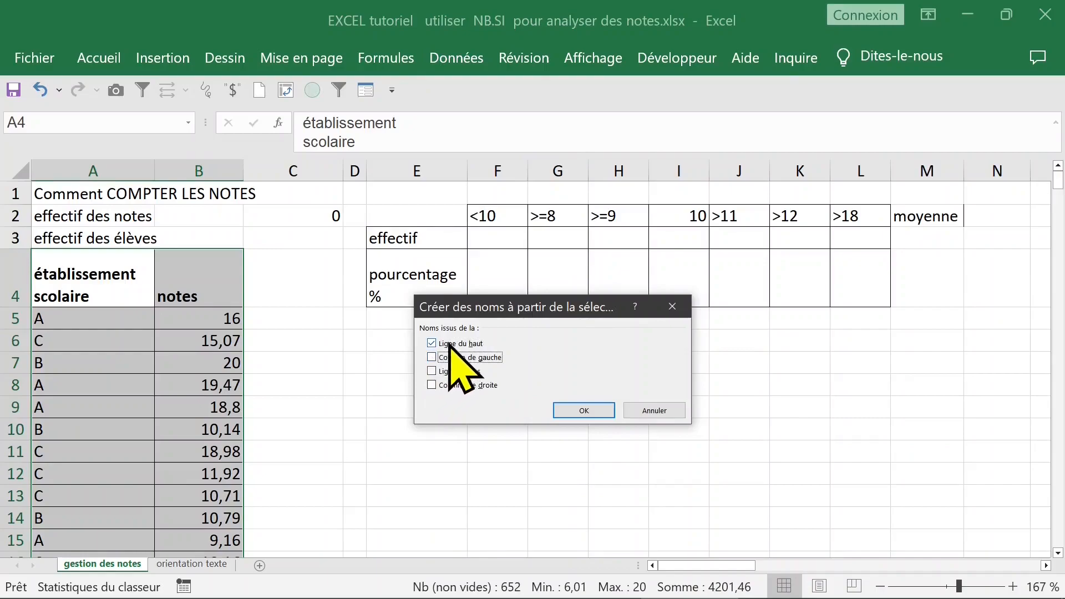
left_click(584, 411)
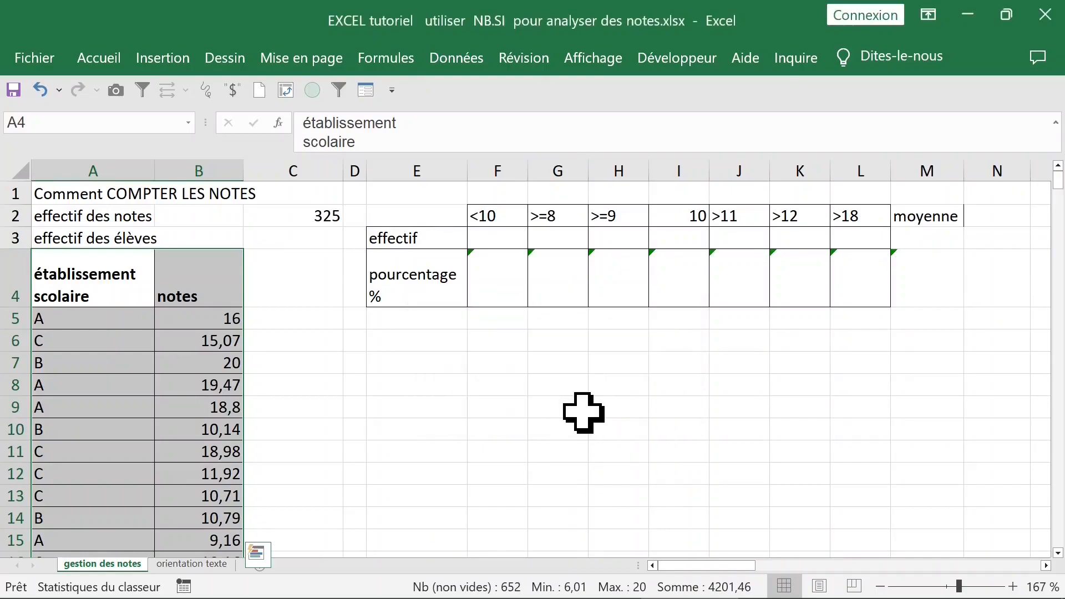
- Check the cells covered by the named ranges établissement__scolaire and notes
left_click(210, 311)
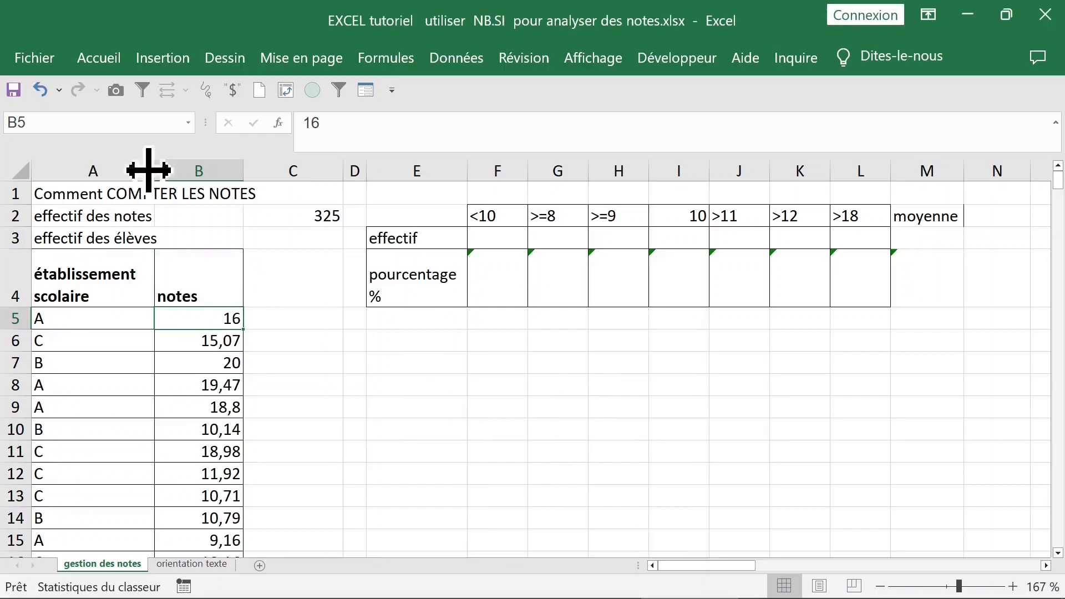
left_click(188, 123)
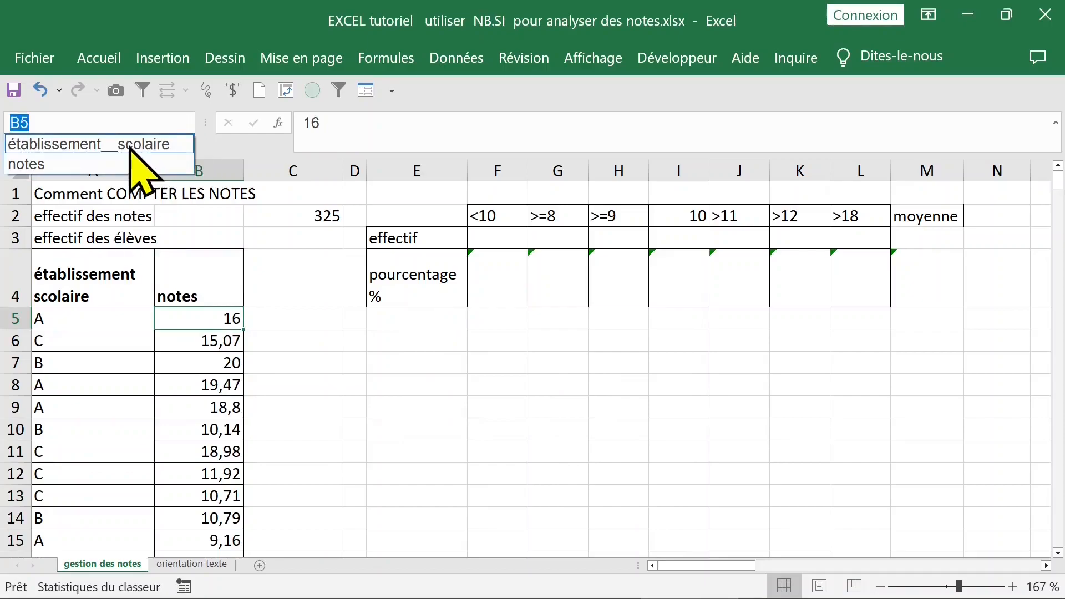
left_click(121, 145)
left_click(189, 122)
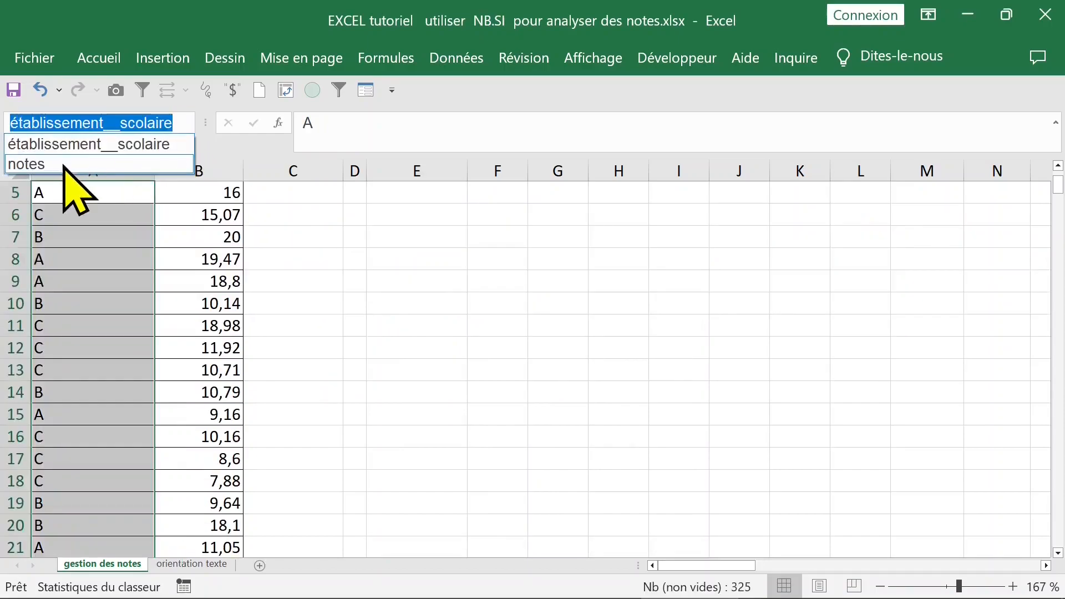
left_click(66, 165)
left_click(203, 235)
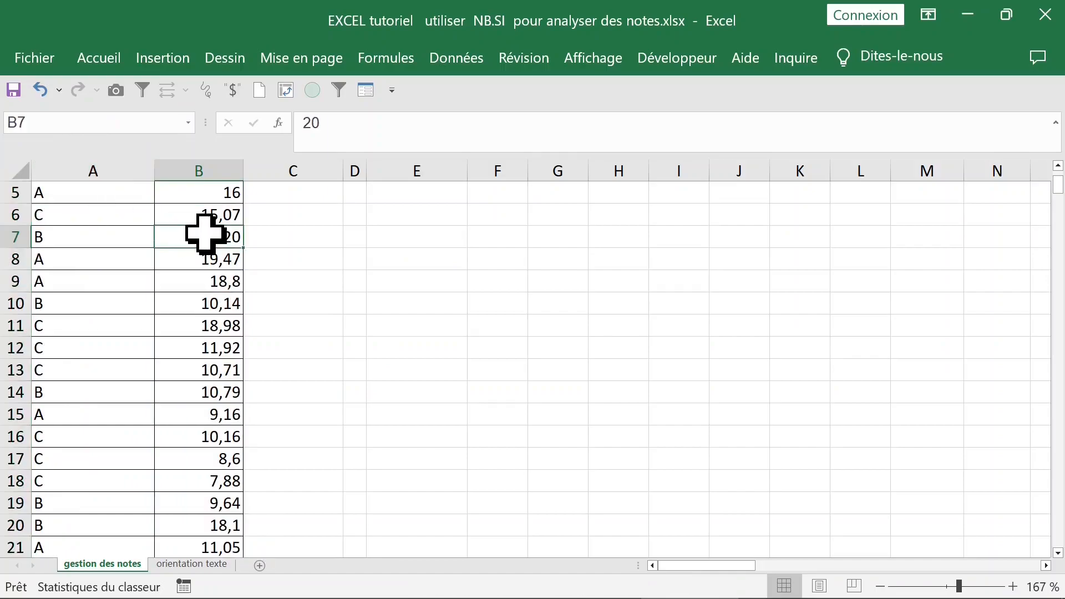
key("ctrl+Up")
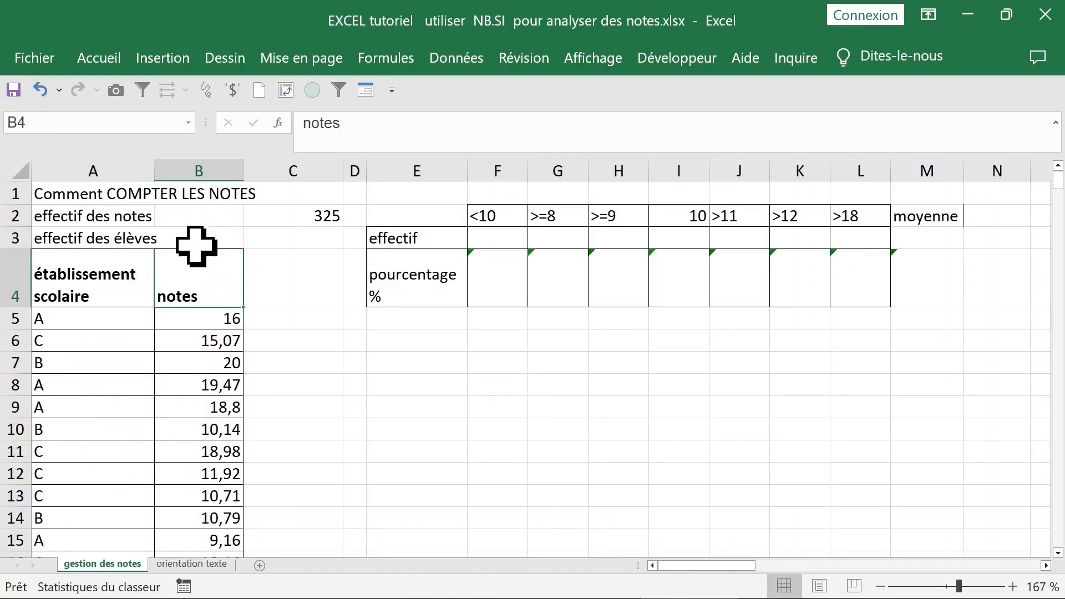
- Rebuild the effectif des notes formula in C2 as =NB(notes), inserting the defined name notes as its argument
left_click(105, 214)
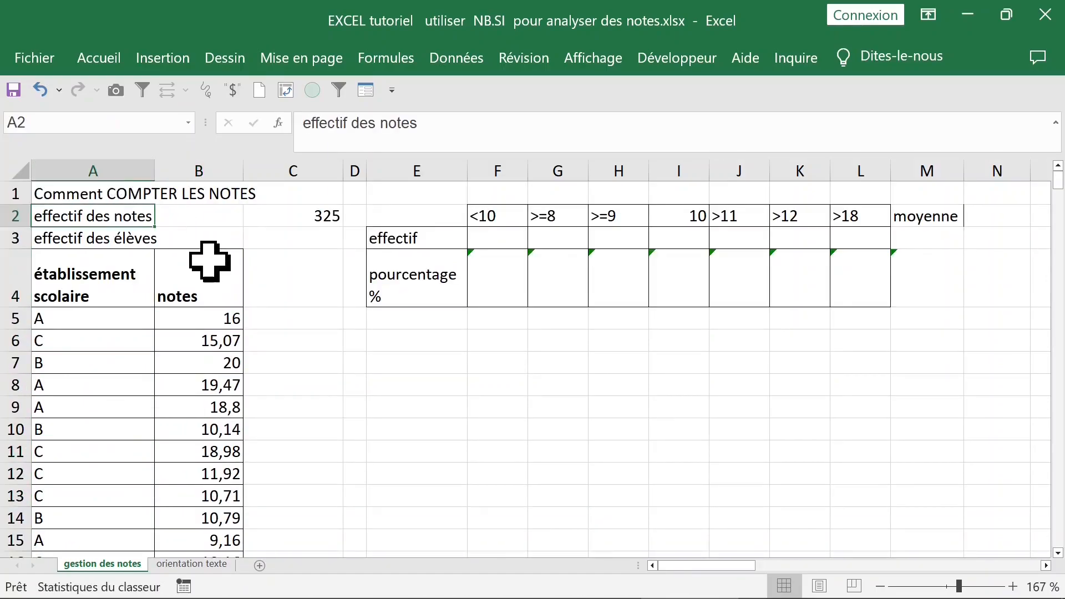
left_click_drag(215, 321, 210, 451)
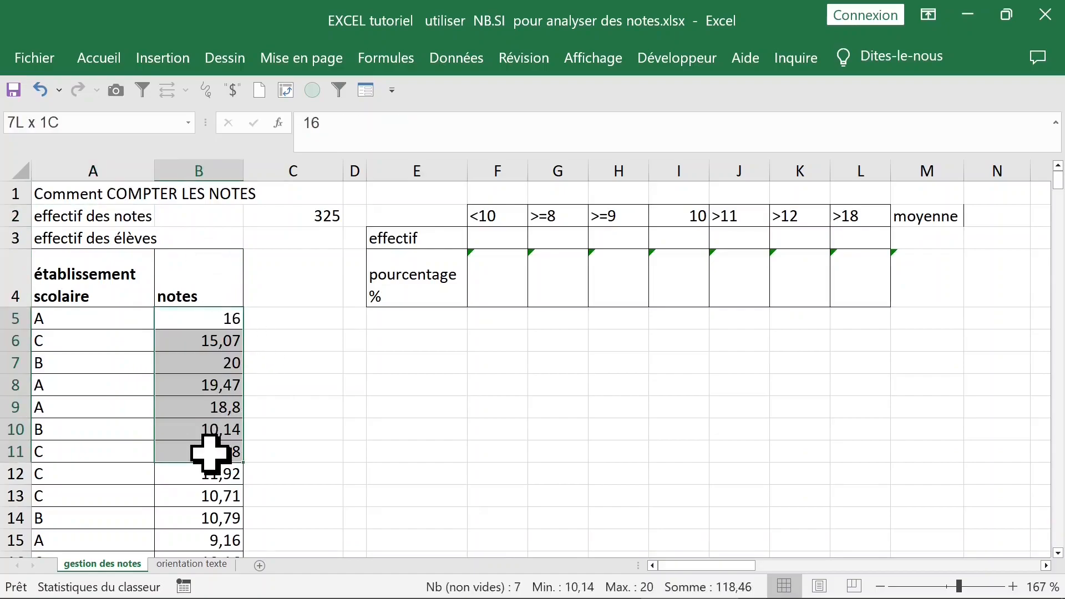
left_click(309, 222)
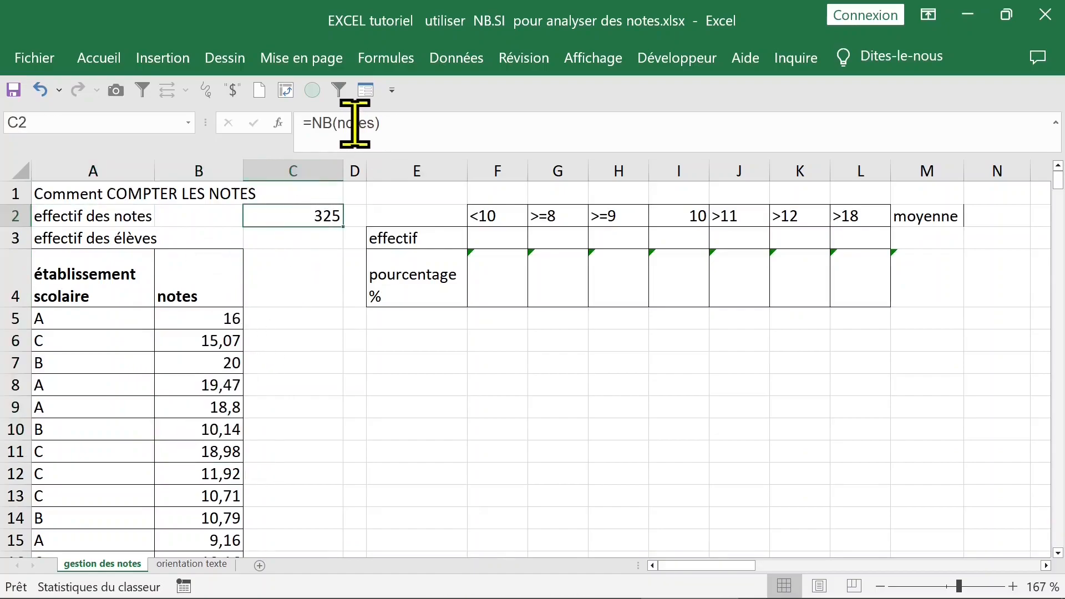
left_click(333, 122)
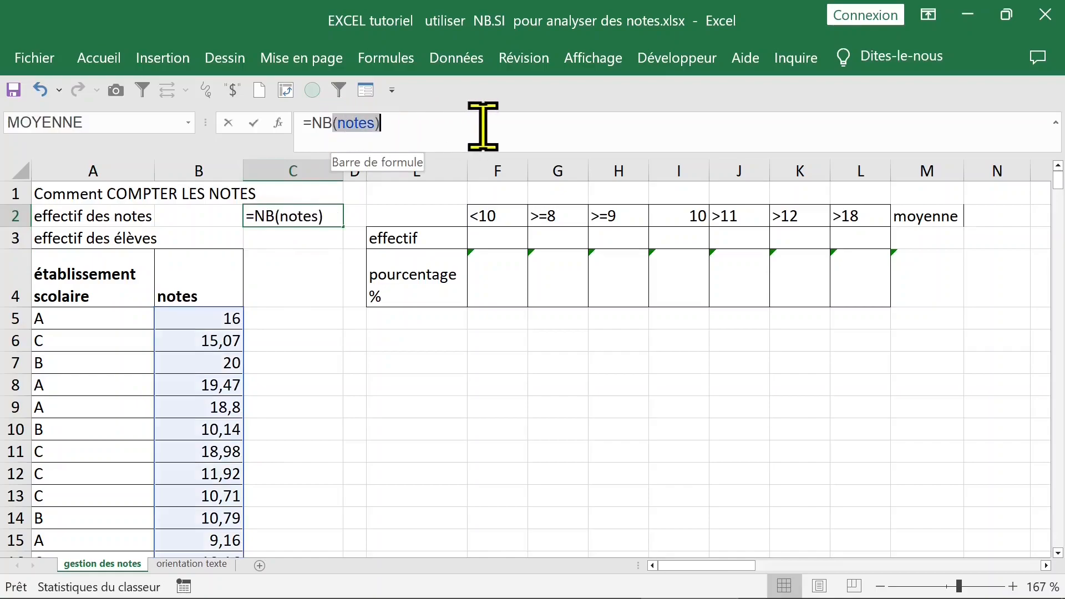
key("BackSpace")
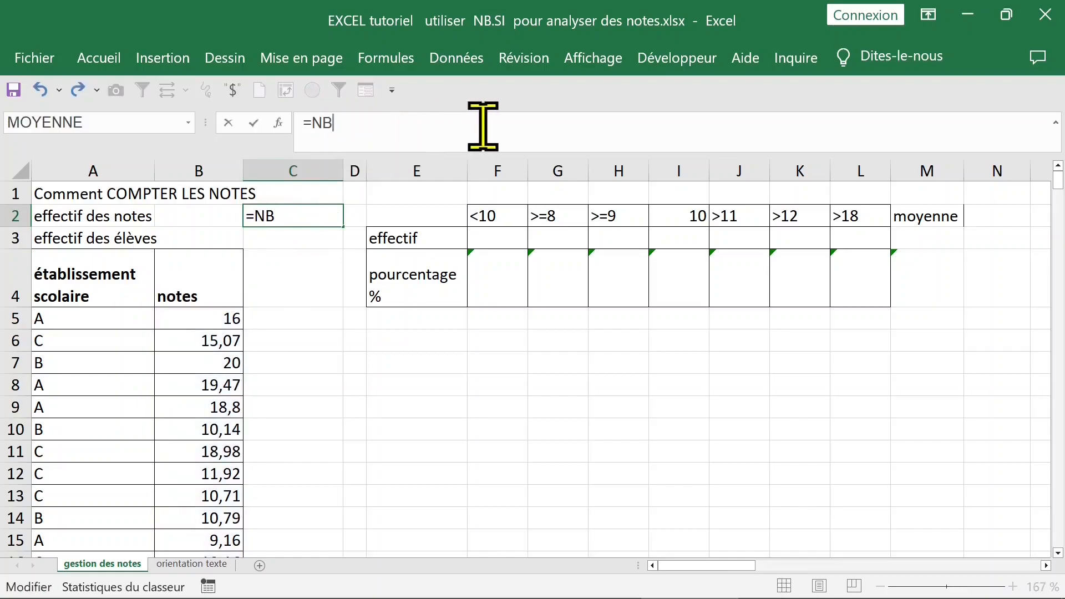
type("(")
key("F3")
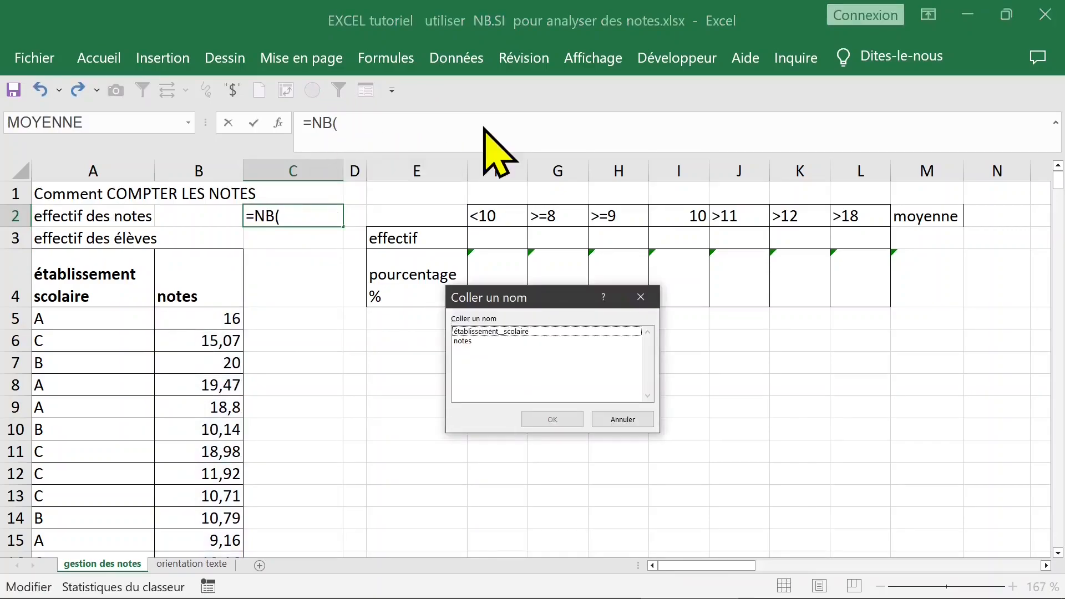
left_click(466, 342)
key("Return")
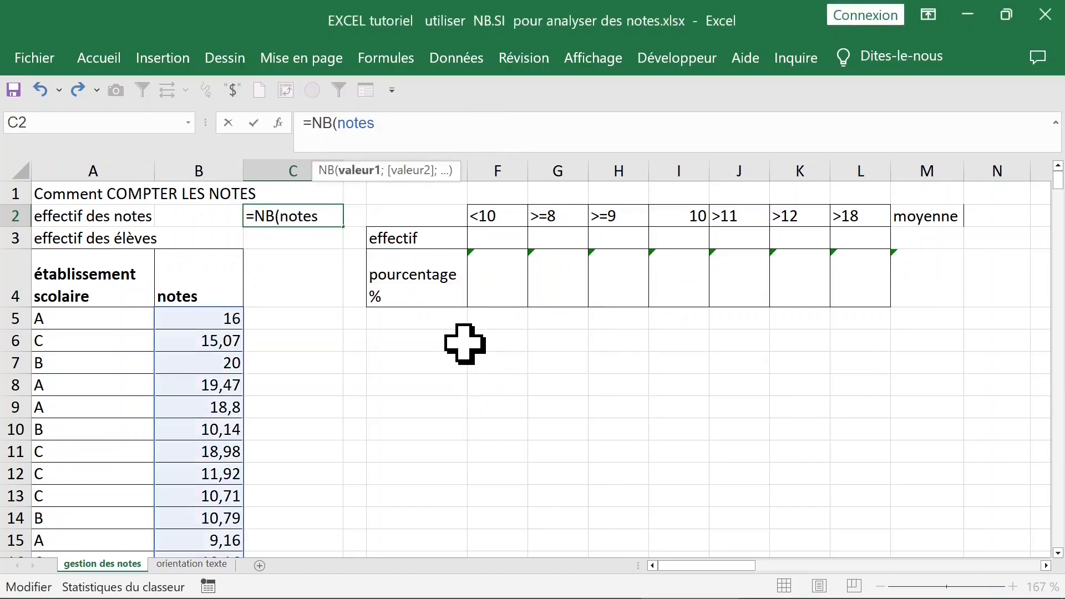
key("Return")
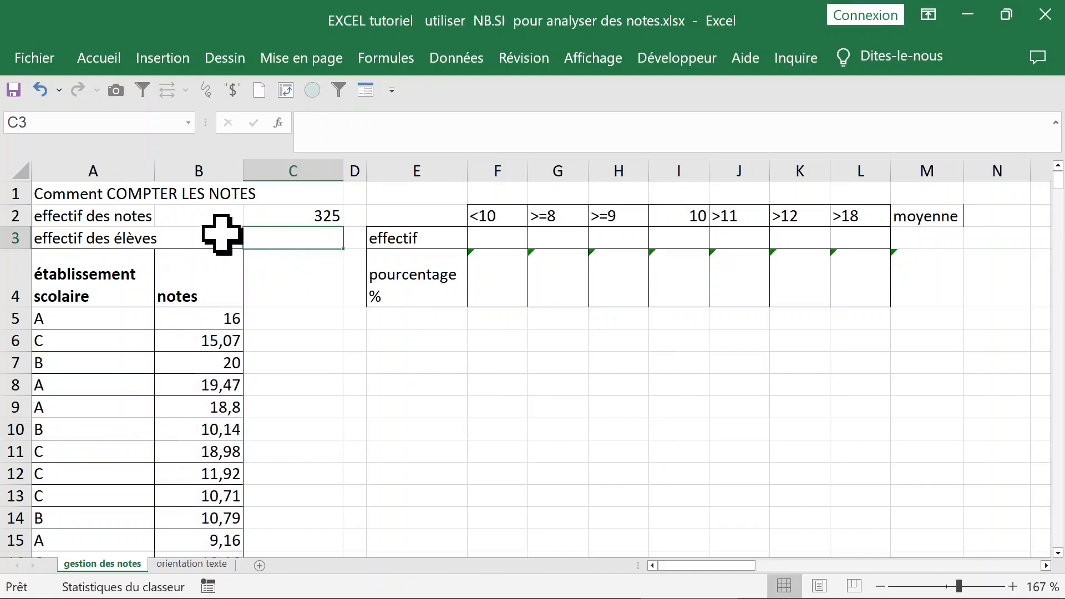
left_click(311, 217)
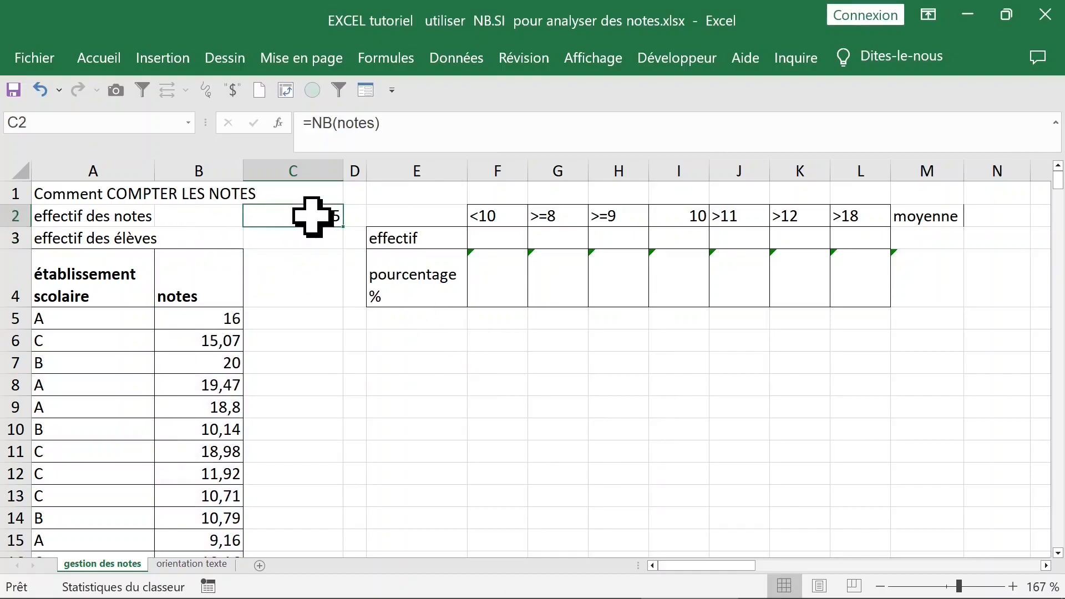
left_click(217, 330)
- Enter =NB(établissement__scolaire) in C3 for effectif des élèves, inserting the defined name as the argument
left_click(300, 237)
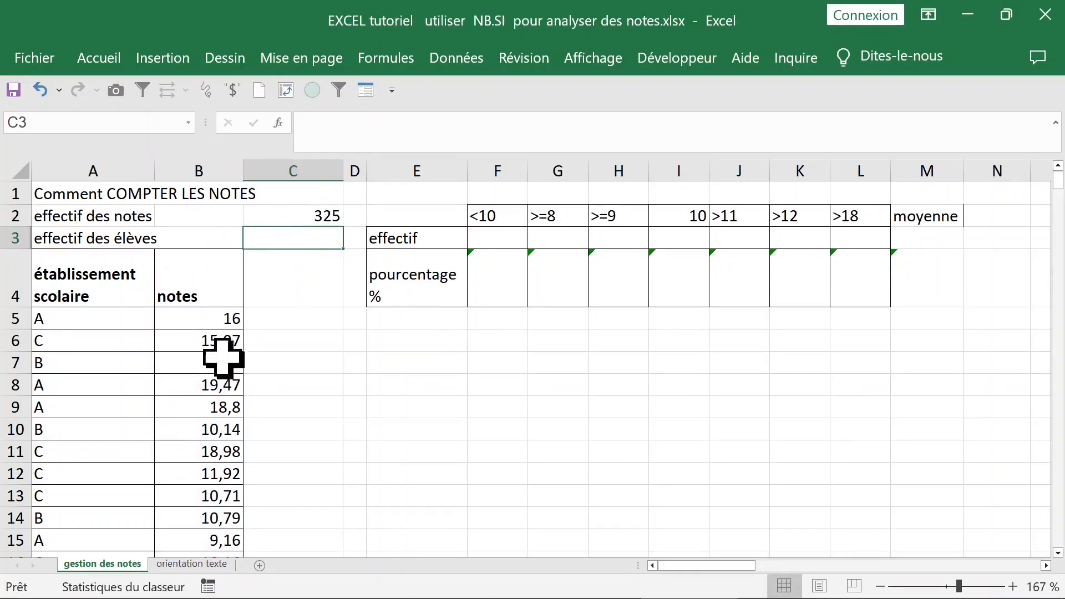
left_click(100, 319)
left_click(91, 360)
left_click(293, 238)
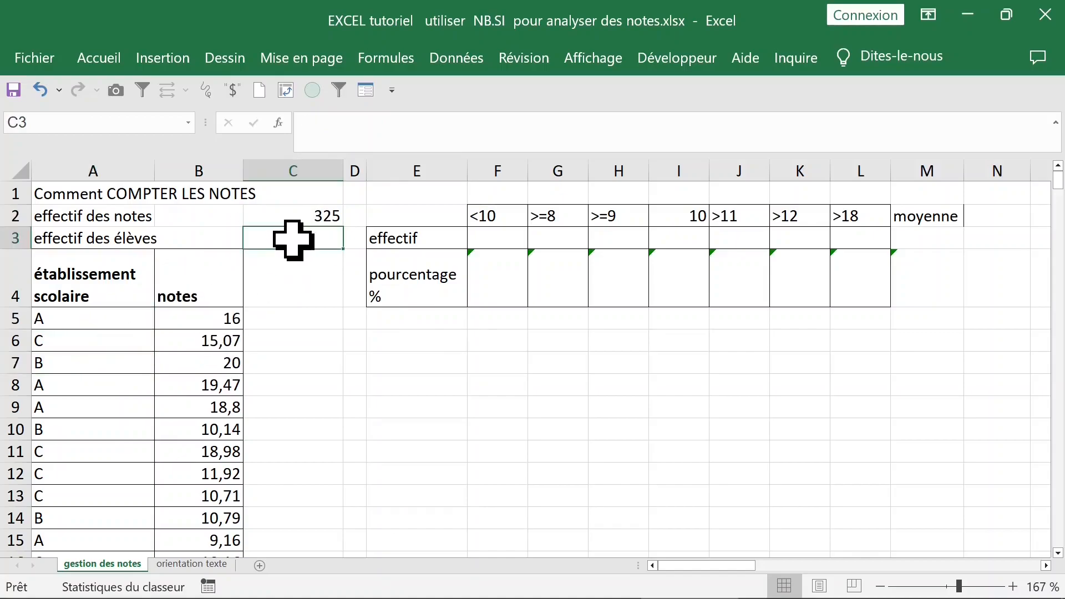
type("=nb")
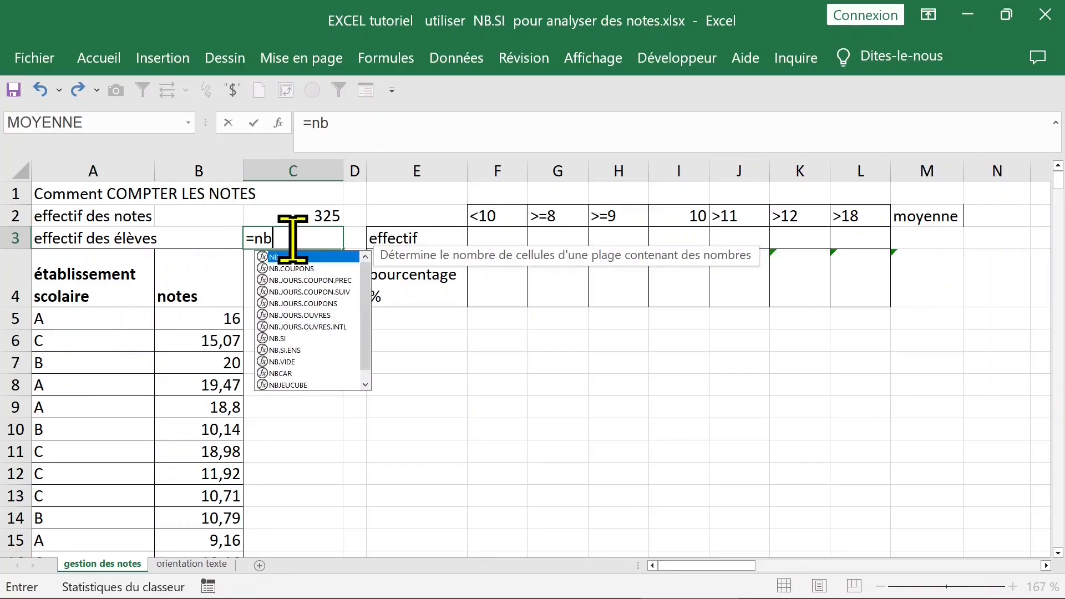
key("Tab")
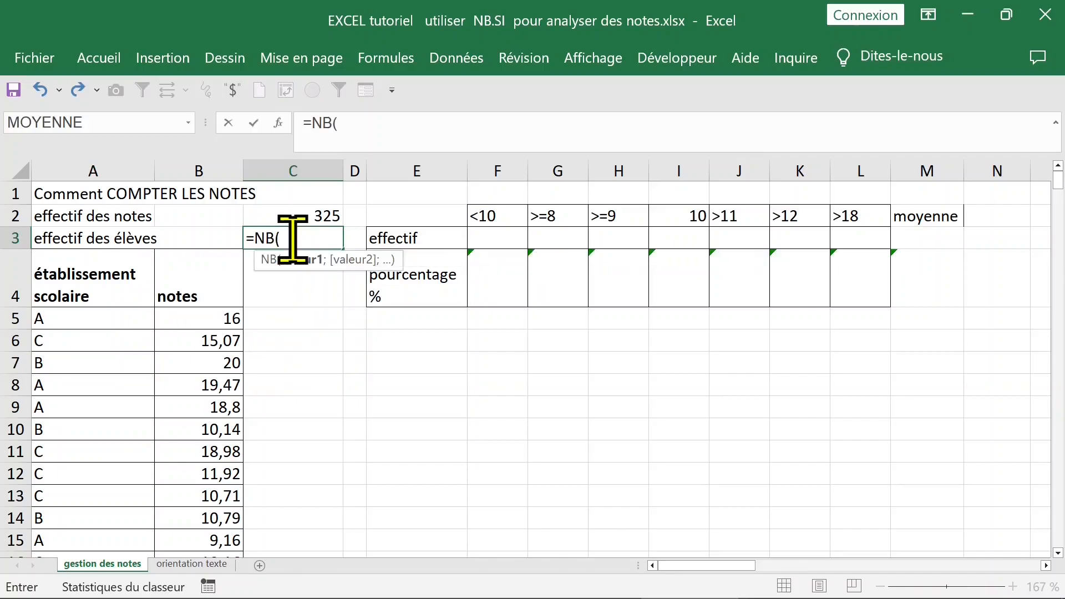
key("F3")
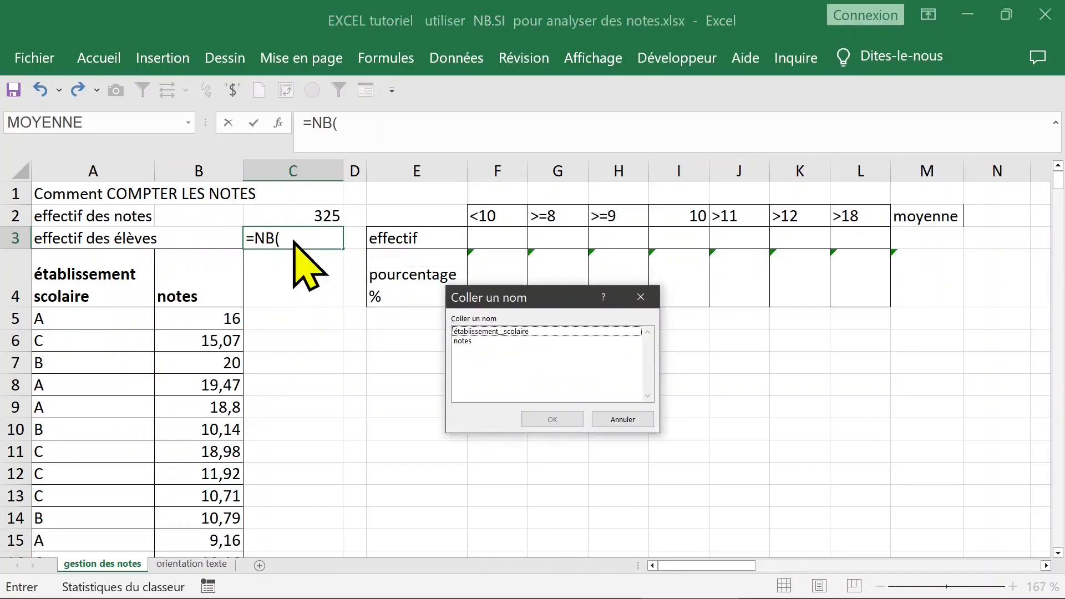
left_click(515, 333)
double_click(514, 333)
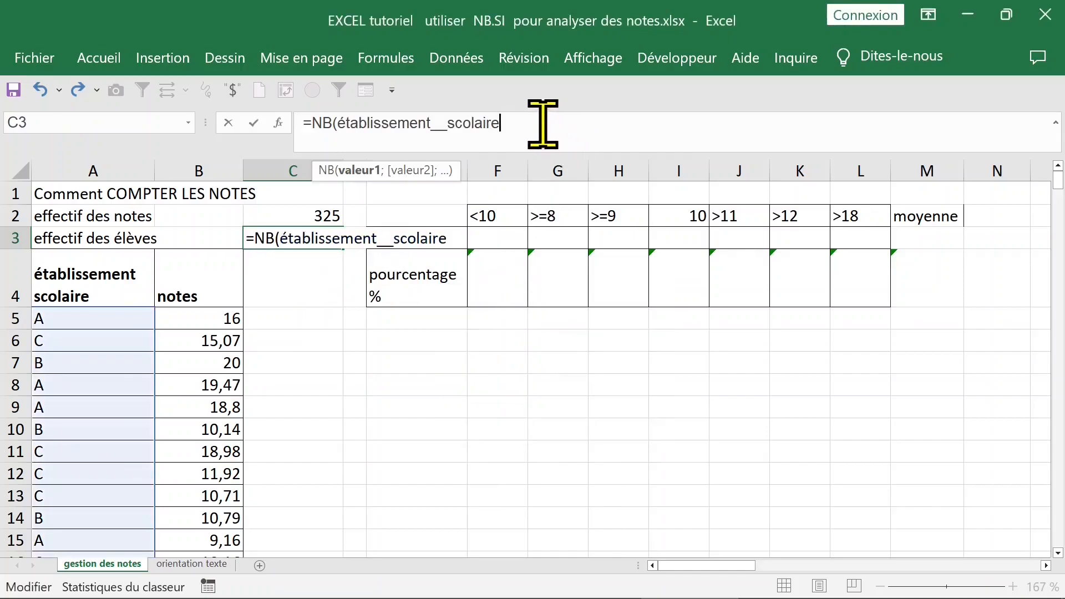
type(")")
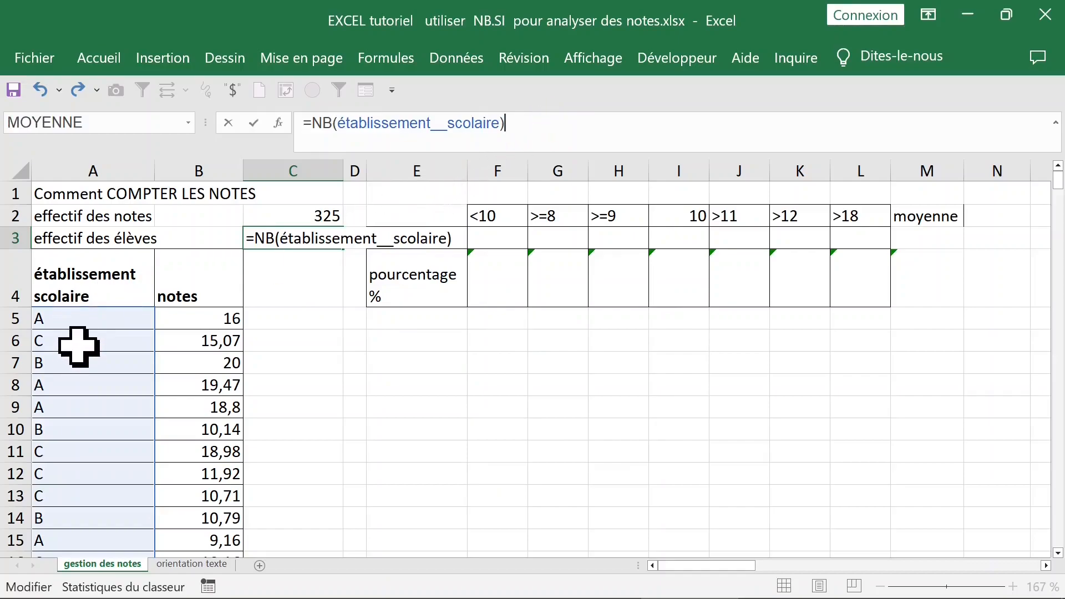
key("Return")
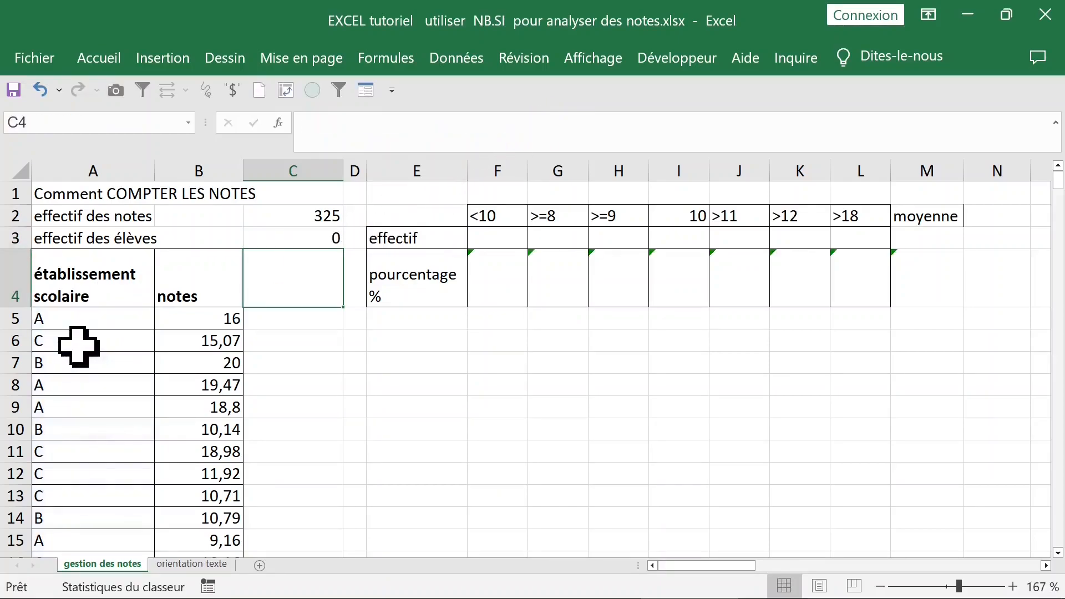
- Change the effectif des élèves formula in C3 to =NBVAL(établissement__scolaire)
left_click(310, 237)
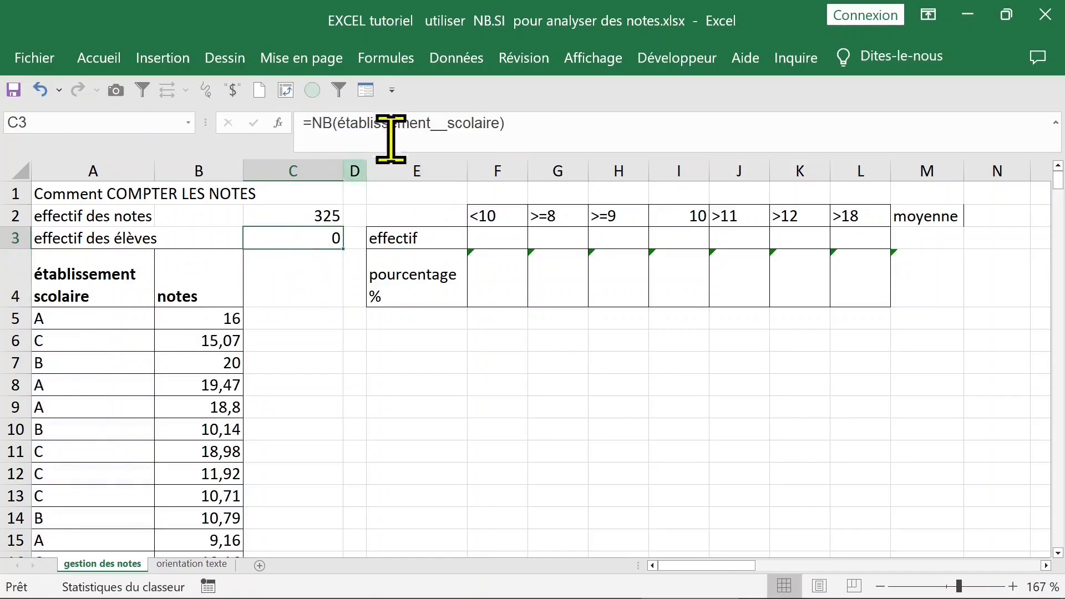
left_click(334, 123)
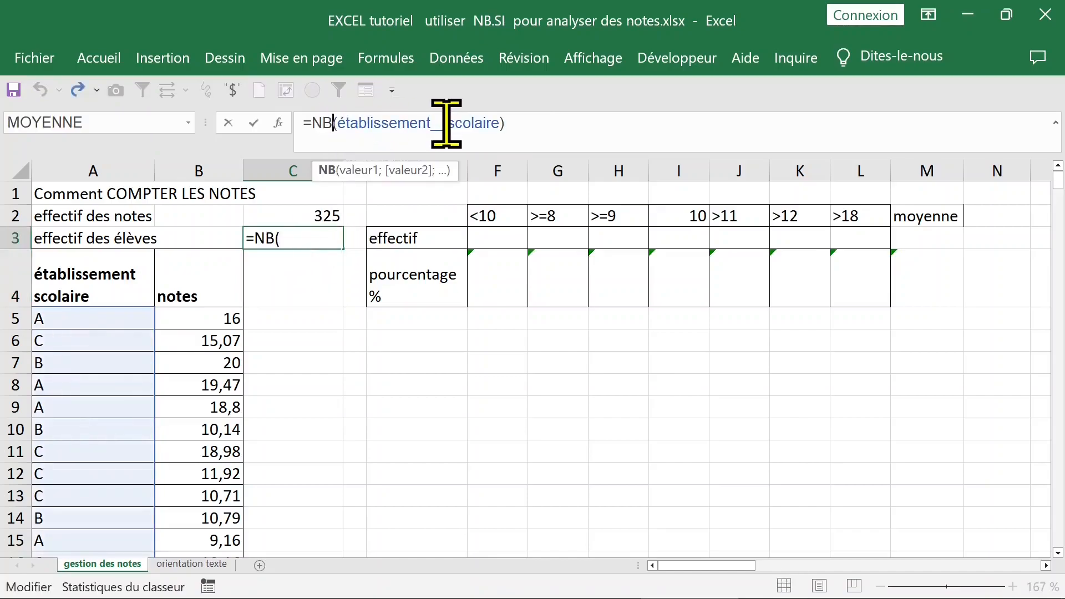
type("val")
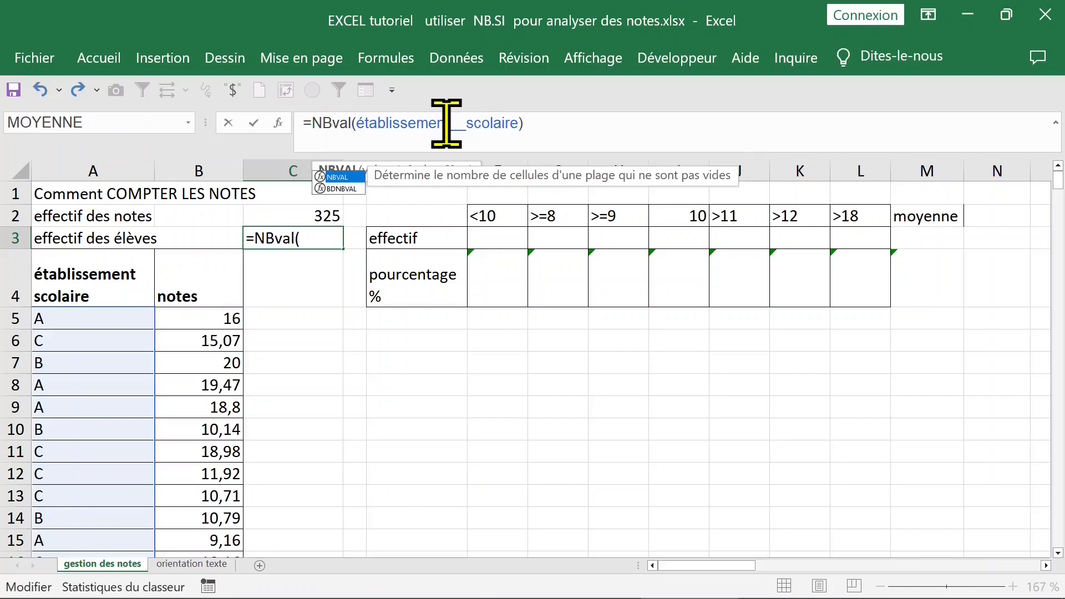
key("Tab")
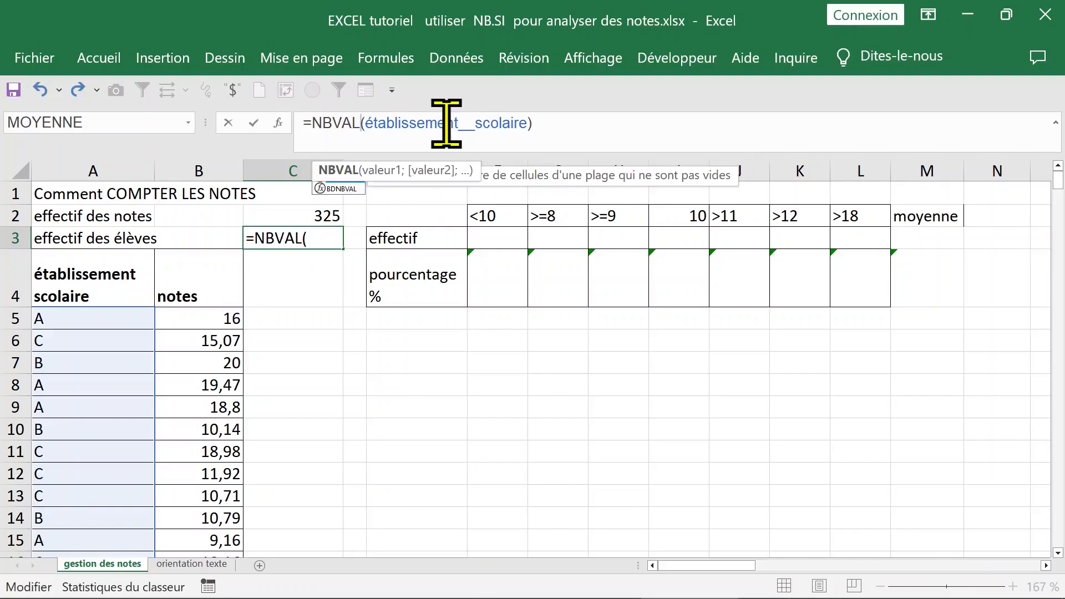
key("ctrl+Return")
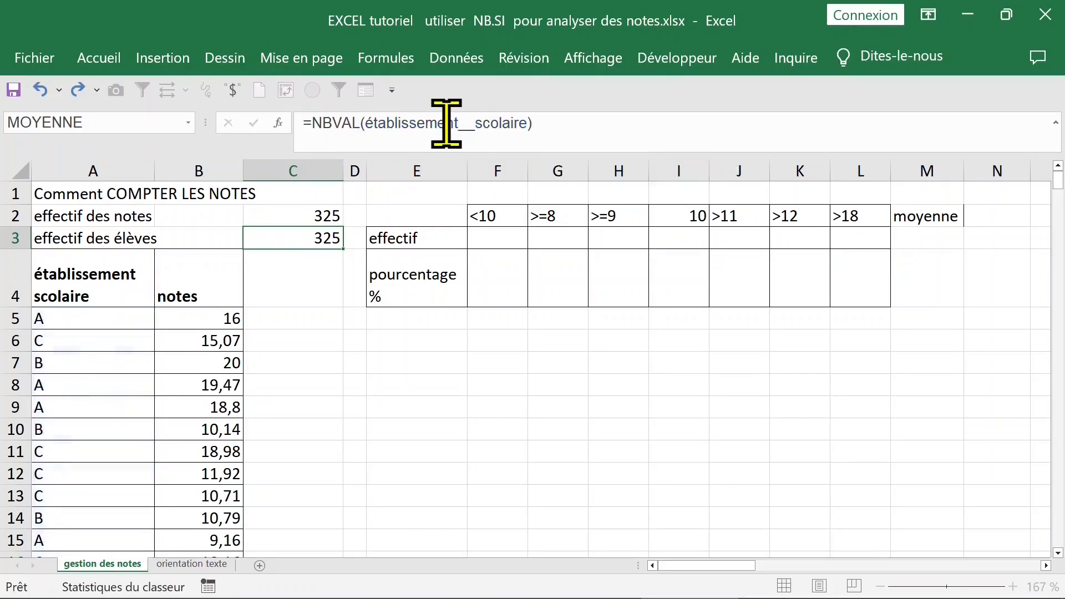
- Examine the établissement scolaire entries and compare the count formulas in C2 and C3
left_click(105, 321)
left_click(163, 358)
left_click(104, 323)
left_click(102, 360)
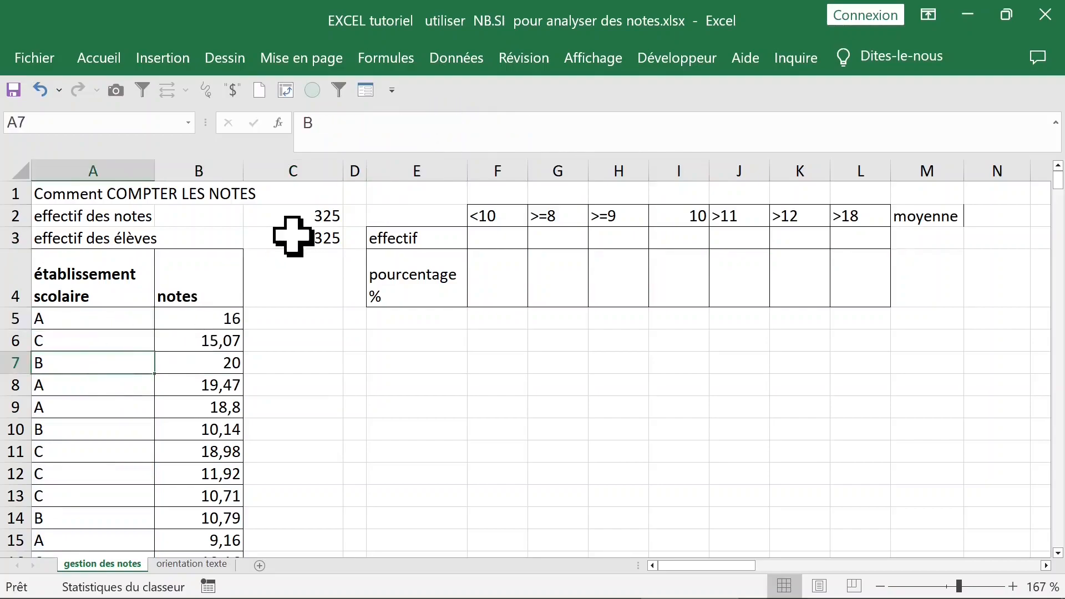
left_click(310, 233)
left_click(314, 213)
left_click(313, 232)
left_click(314, 214)
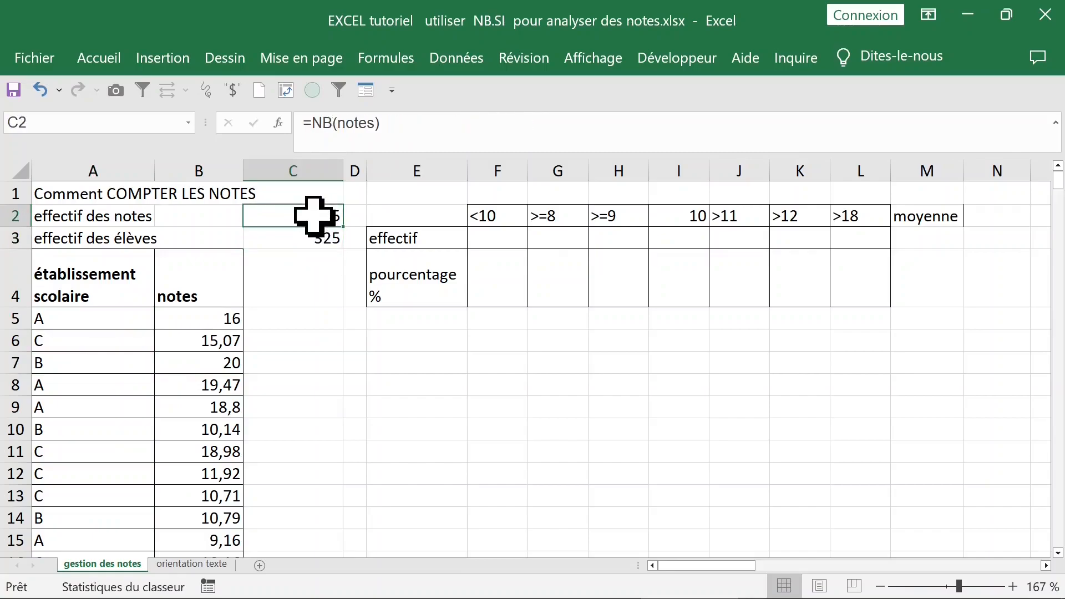
left_click(314, 236)
left_click(310, 216)
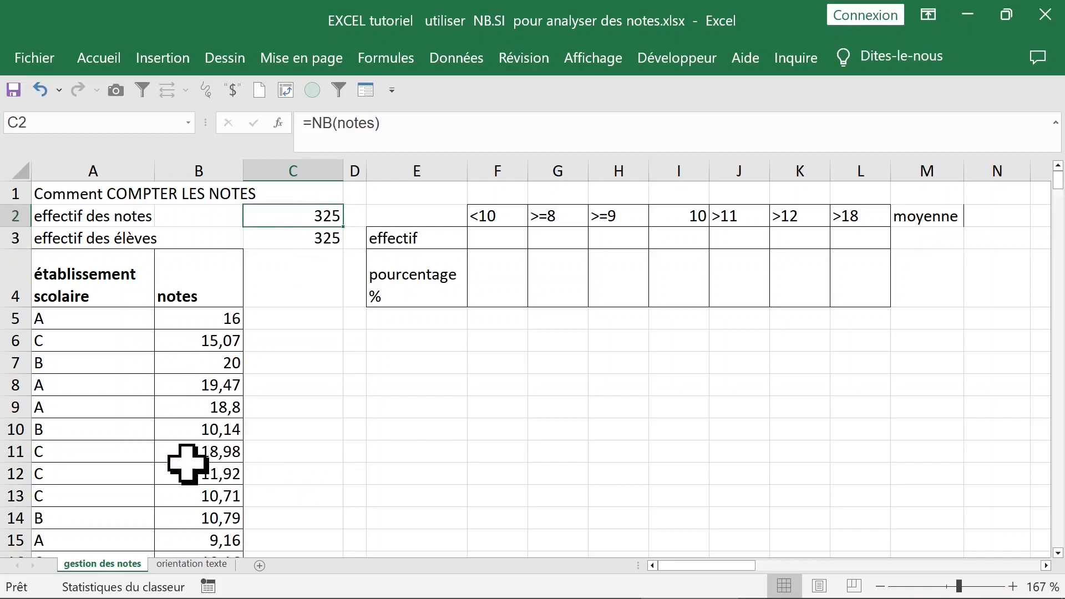
- Clear the grade in B17 and check the effectif des notes and effectif des élèves counts in C2 and C3
left_click(208, 456)
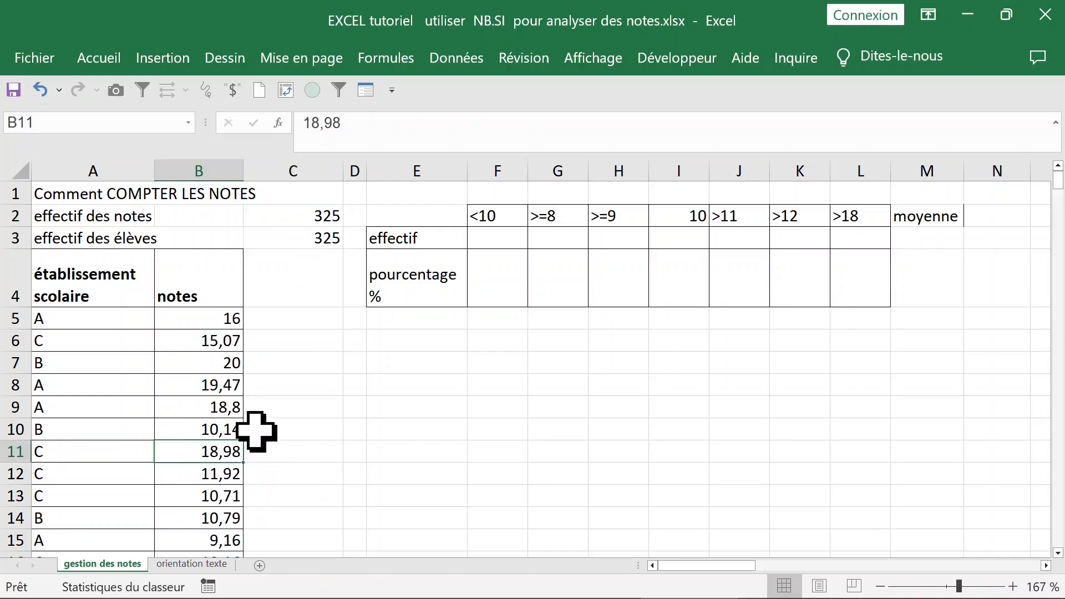
scroll(296, 467, "down", 1)
scroll(295, 469, "up", 1)
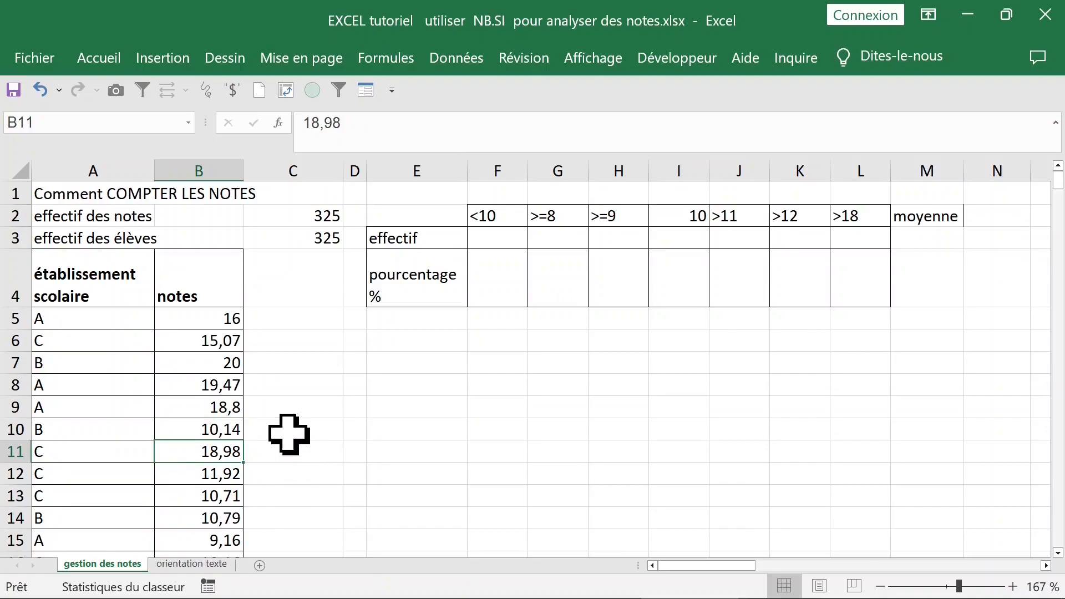
scroll(286, 452, "down", 2)
scroll(255, 500, "down", 2)
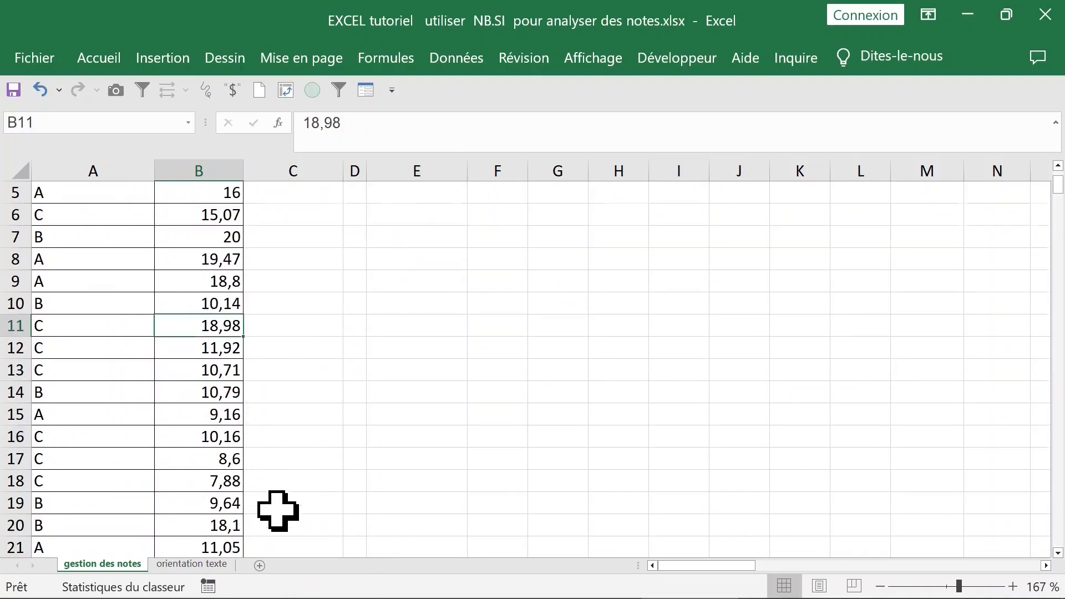
left_click(210, 462)
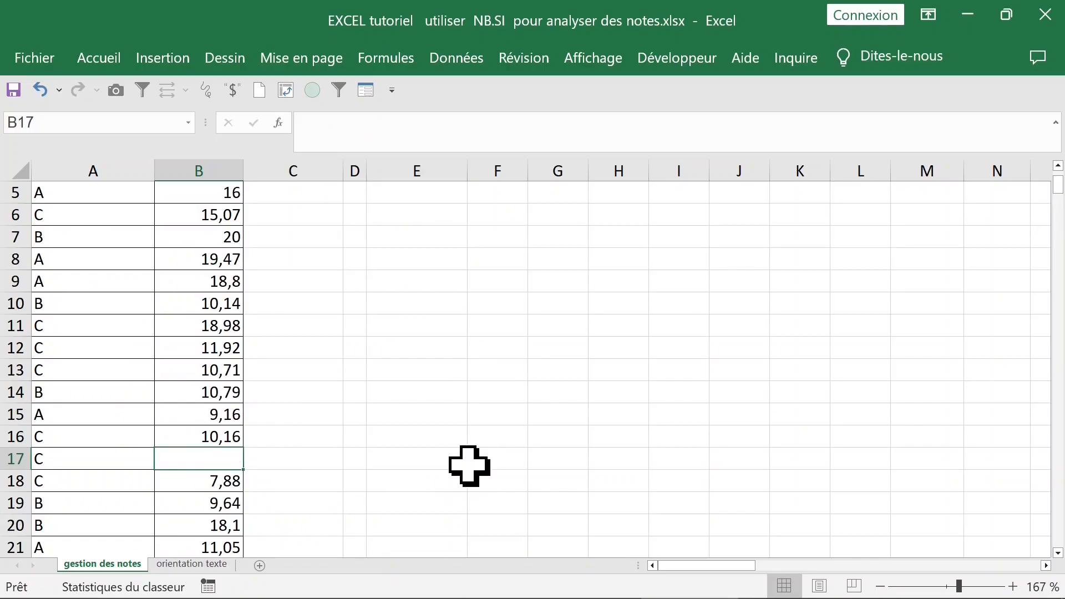
scroll(469, 466, "up", 4)
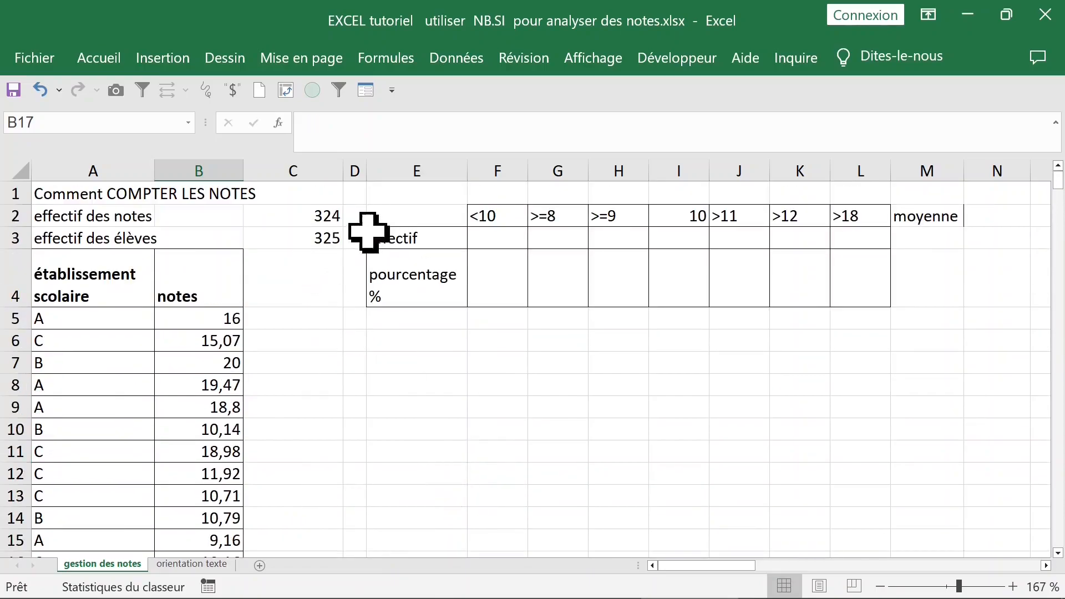
left_click(305, 215)
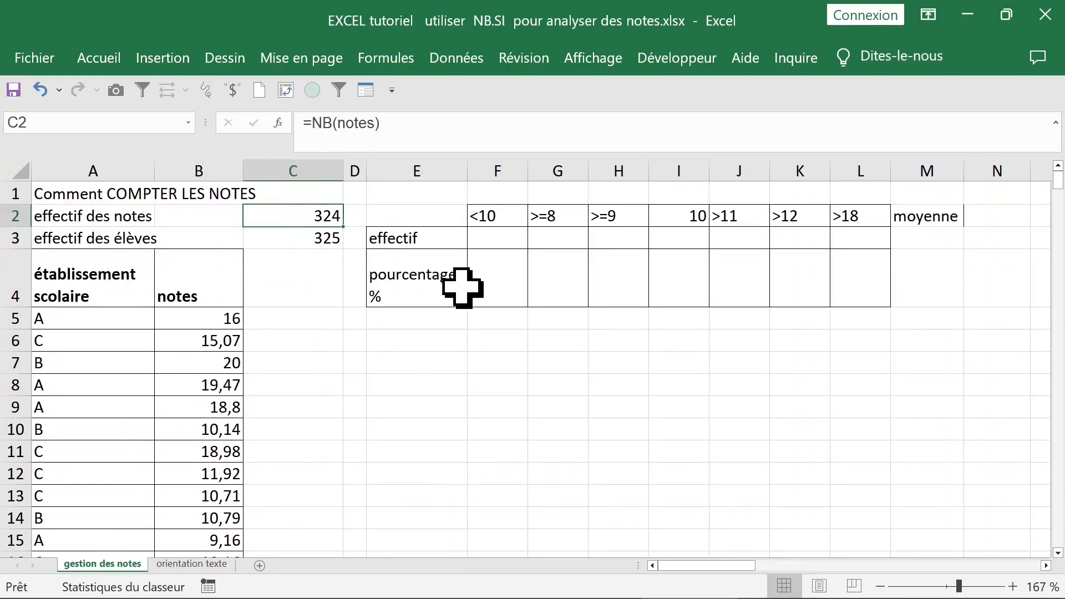
left_click(297, 238)
left_click(325, 336)
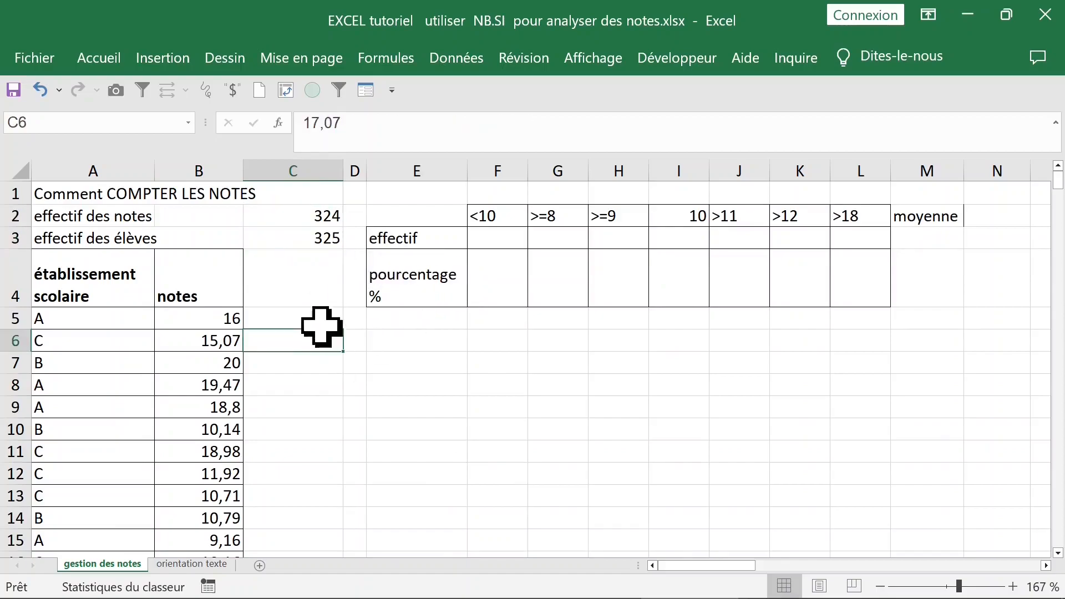
- Undo the clearing of the B17 grade and recheck the two counts in C2 and C3
left_click(40, 90)
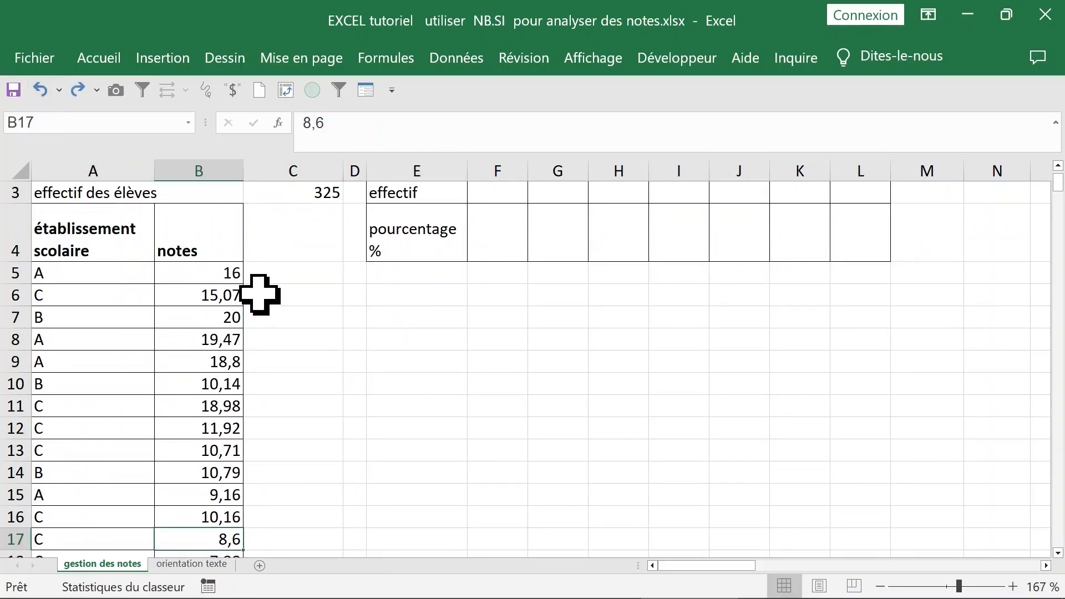
scroll(258, 293, "up", 1)
left_click_drag(316, 215, 317, 237)
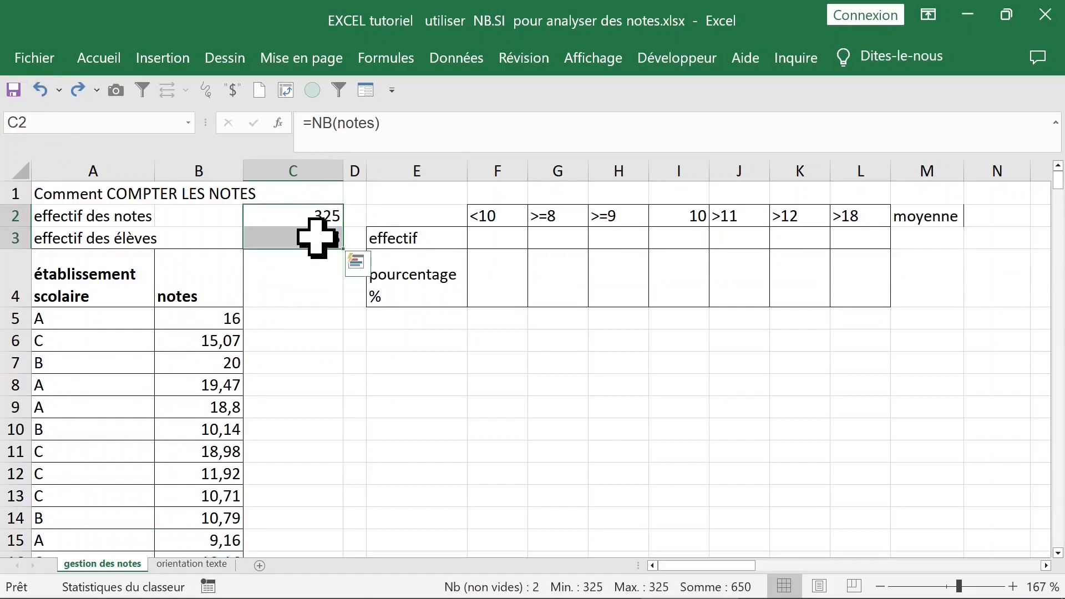
left_click(320, 258)
left_click(315, 218)
left_click(312, 239)
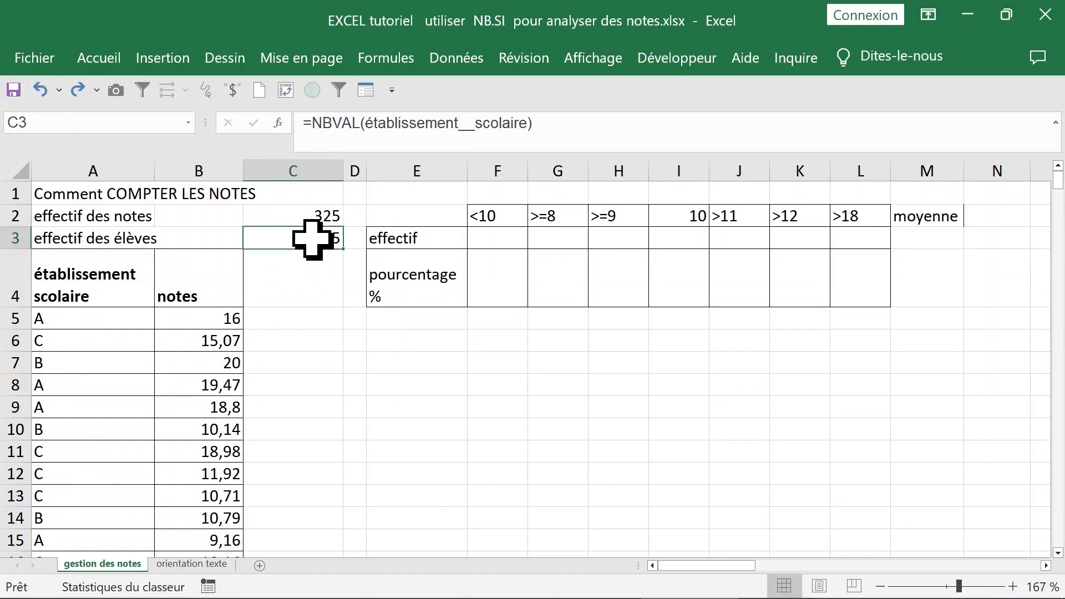
- Begin an NB.SI formula in F3, the effectif cell for <10, with the defined name notes as its range
left_click(409, 242)
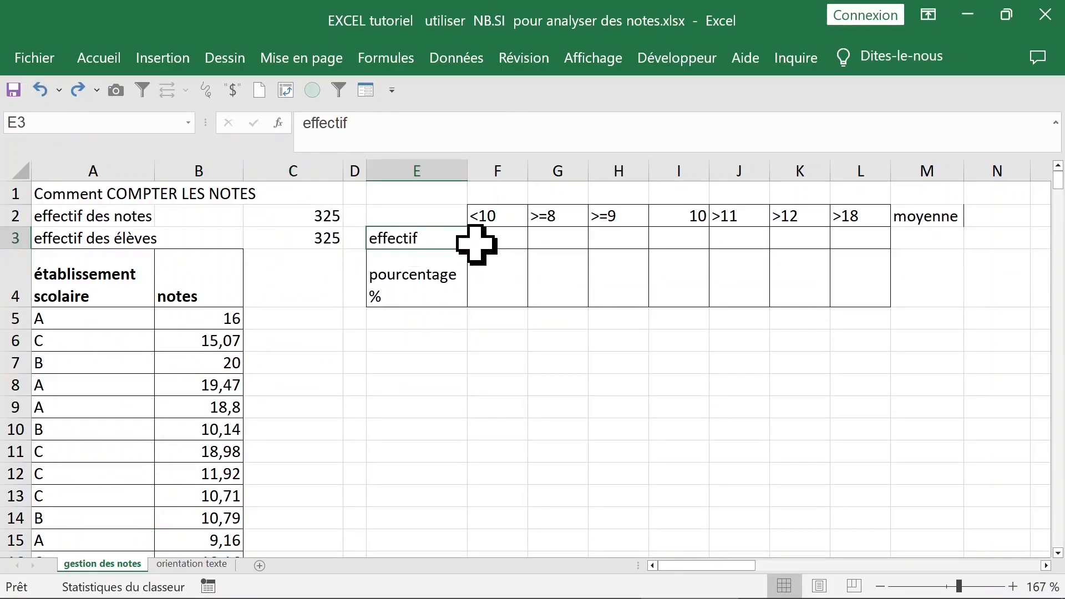
left_click(486, 240)
left_click(512, 219)
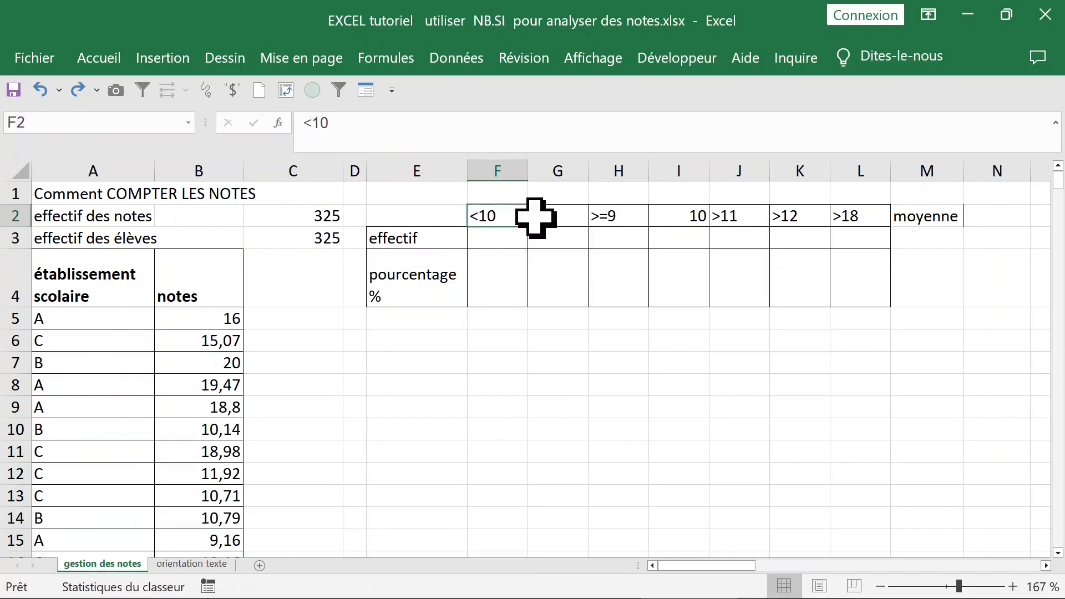
left_click(496, 238)
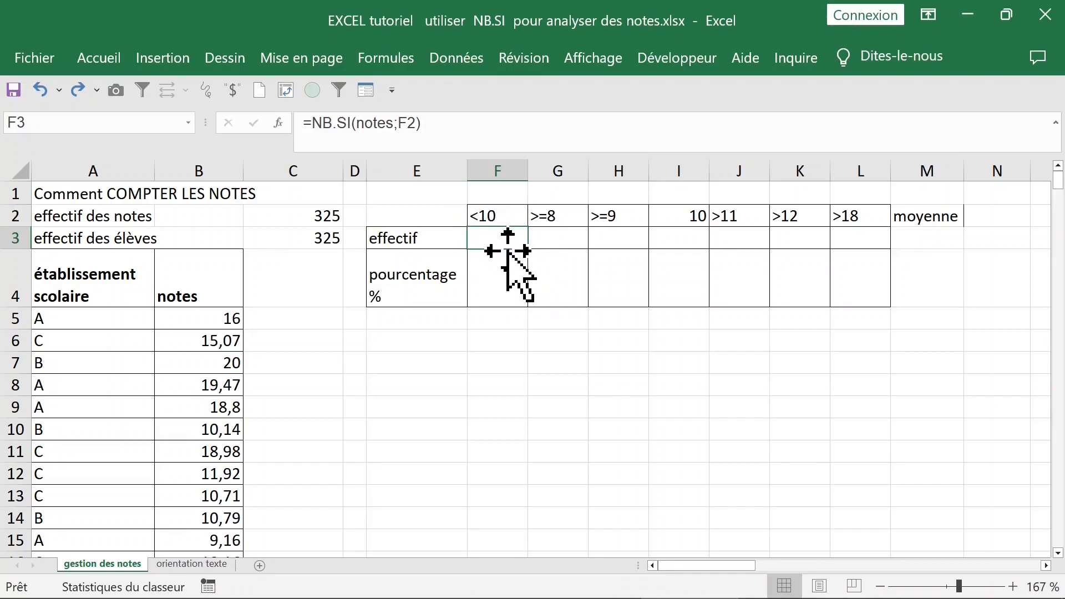
type("=nb")
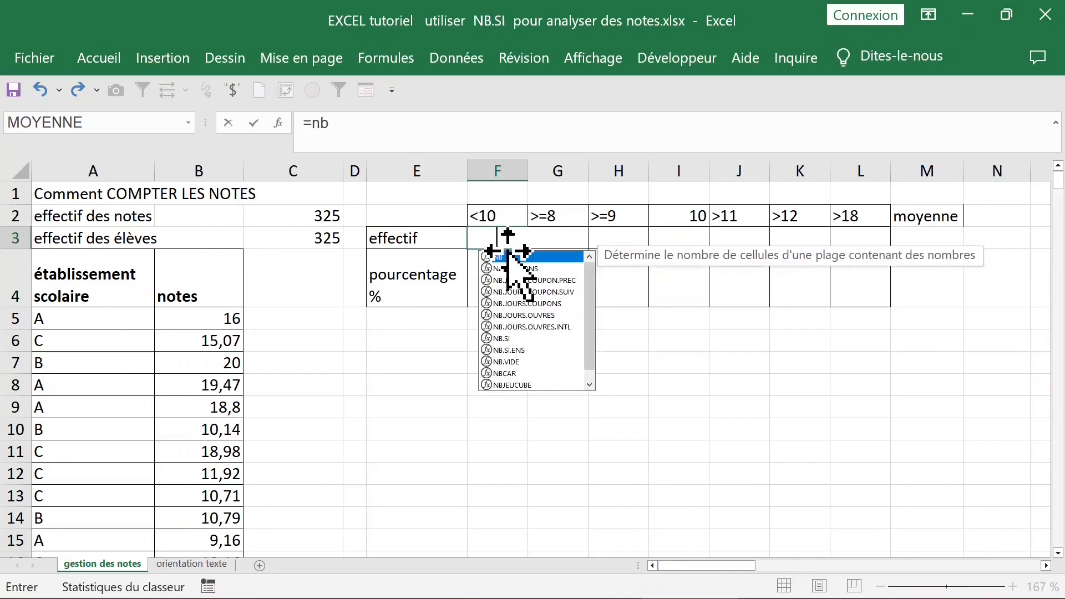
left_click(505, 338)
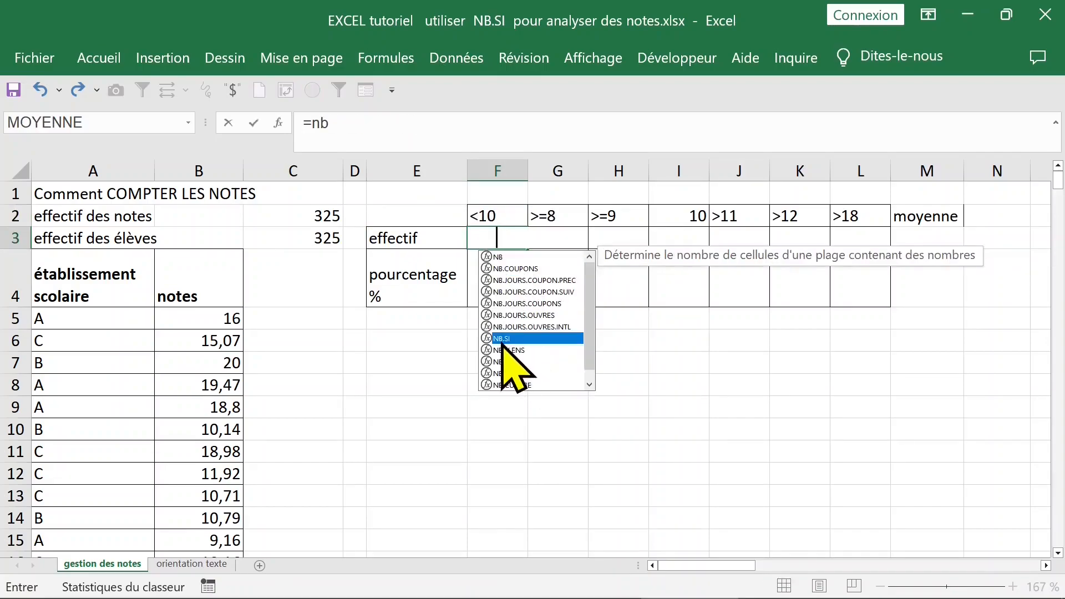
double_click(505, 338)
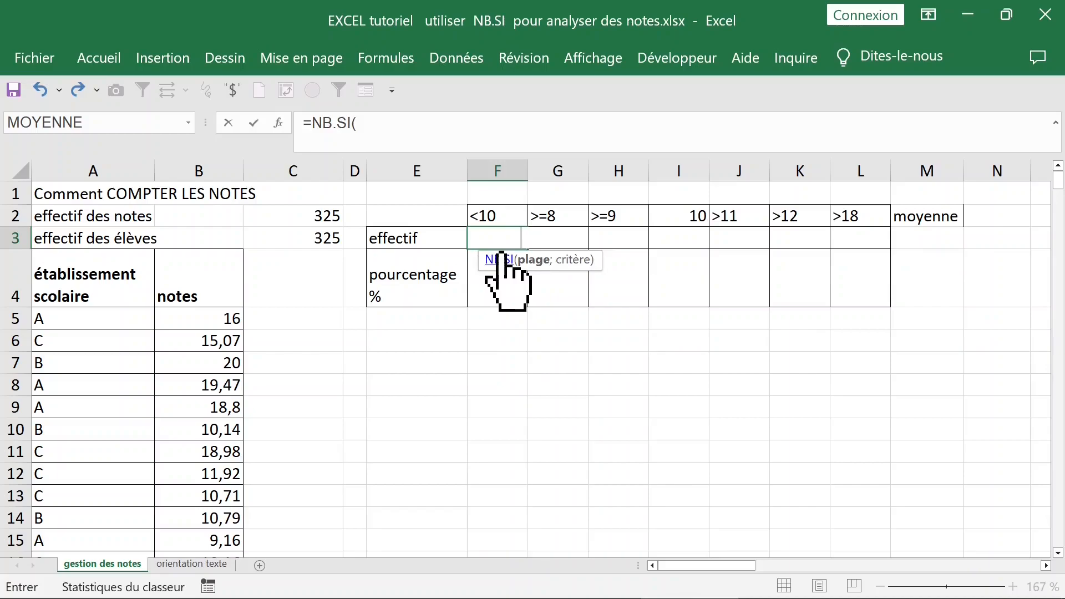
key("F3")
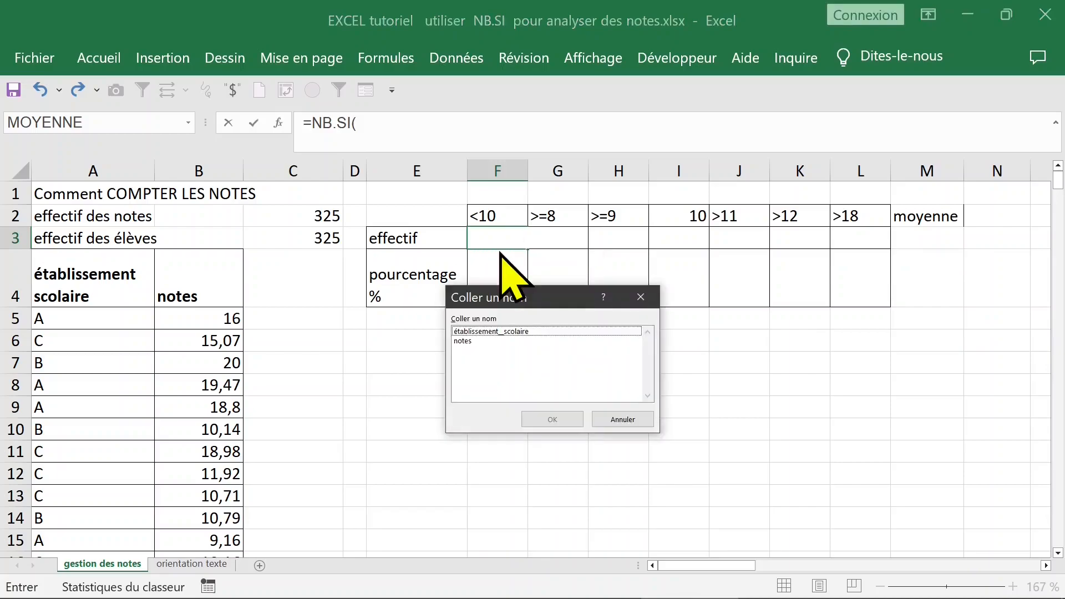
left_click(475, 341)
double_click(476, 341)
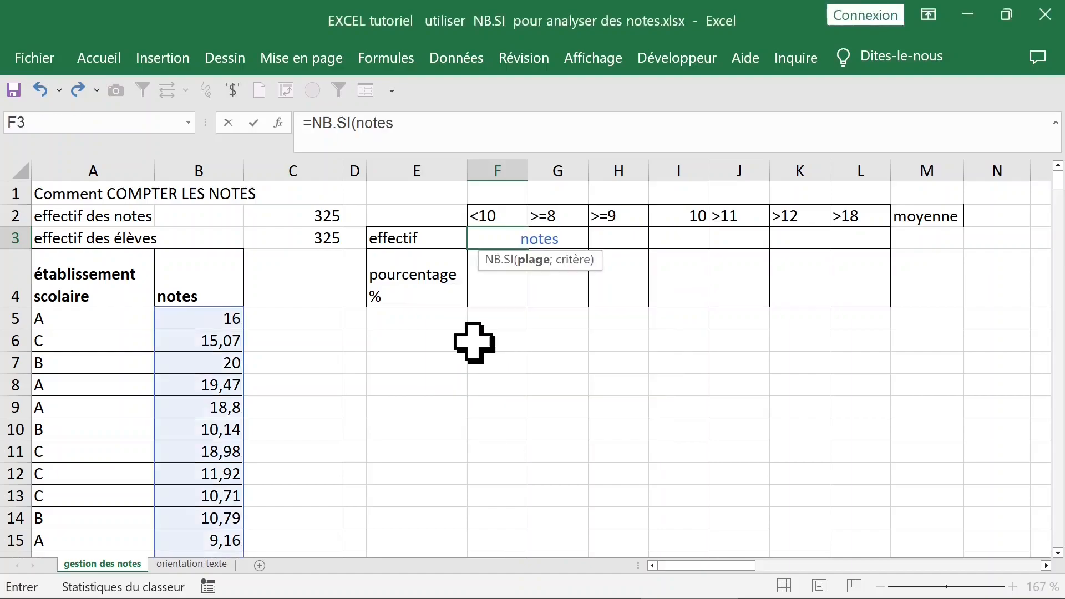
- Complete the F3 formula as =NB.SI(notes;F2), with the <10 cell as its criterion
type(";")
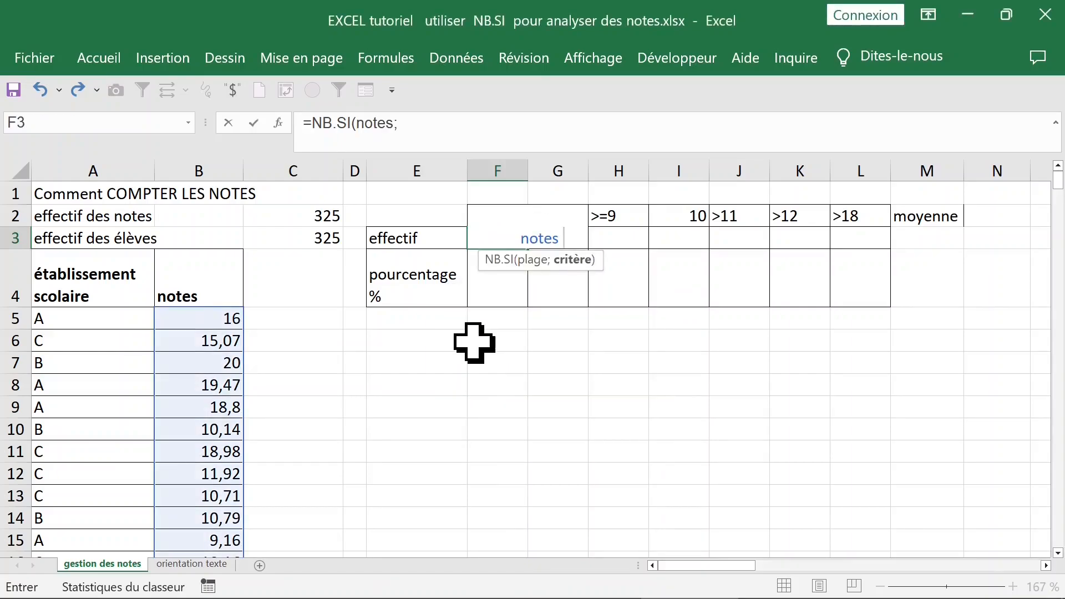
left_click(448, 193)
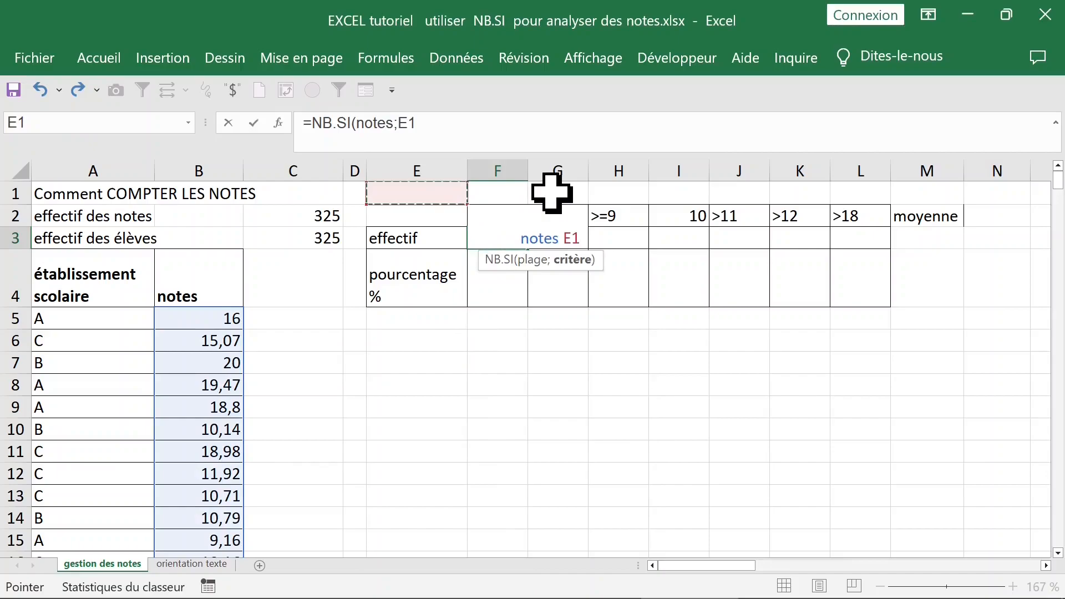
key("Right")
key("Down")
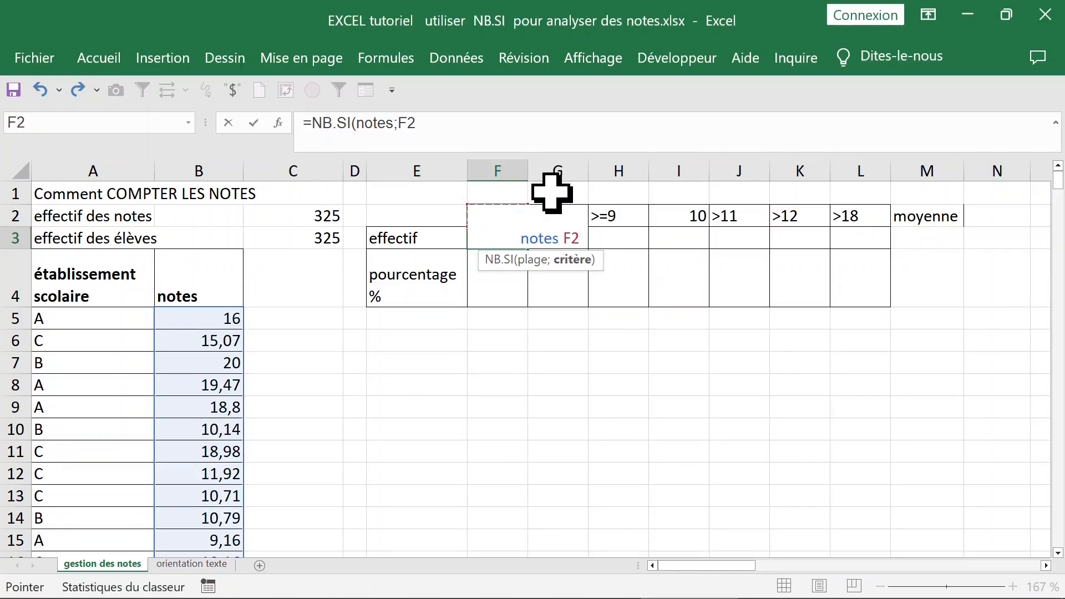
key("Return")
- Fill cell F3 with black so that its white result can be read
left_click(493, 239)
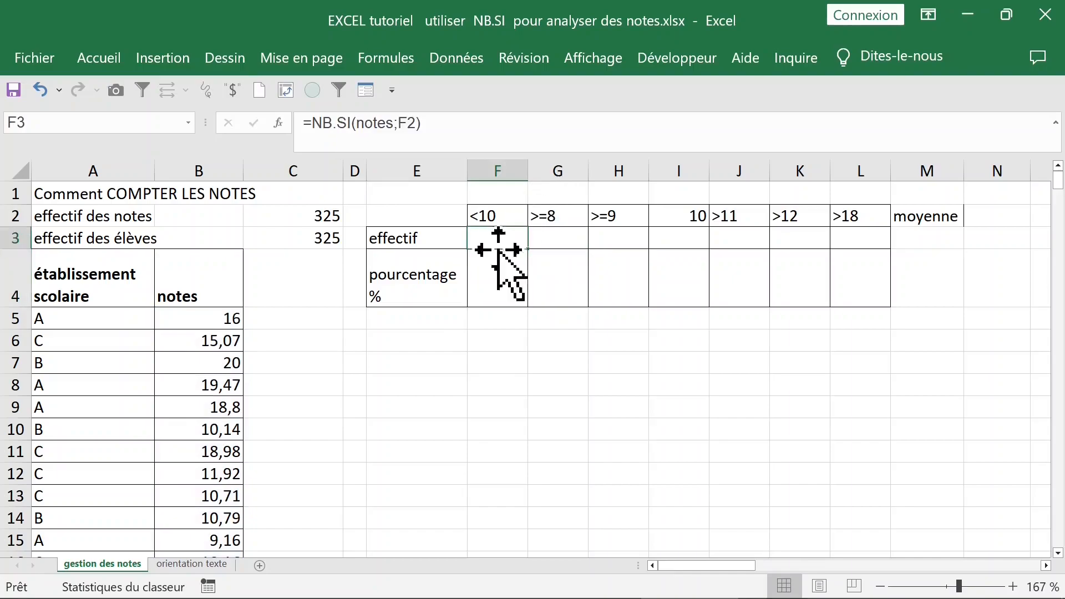
left_click(112, 63)
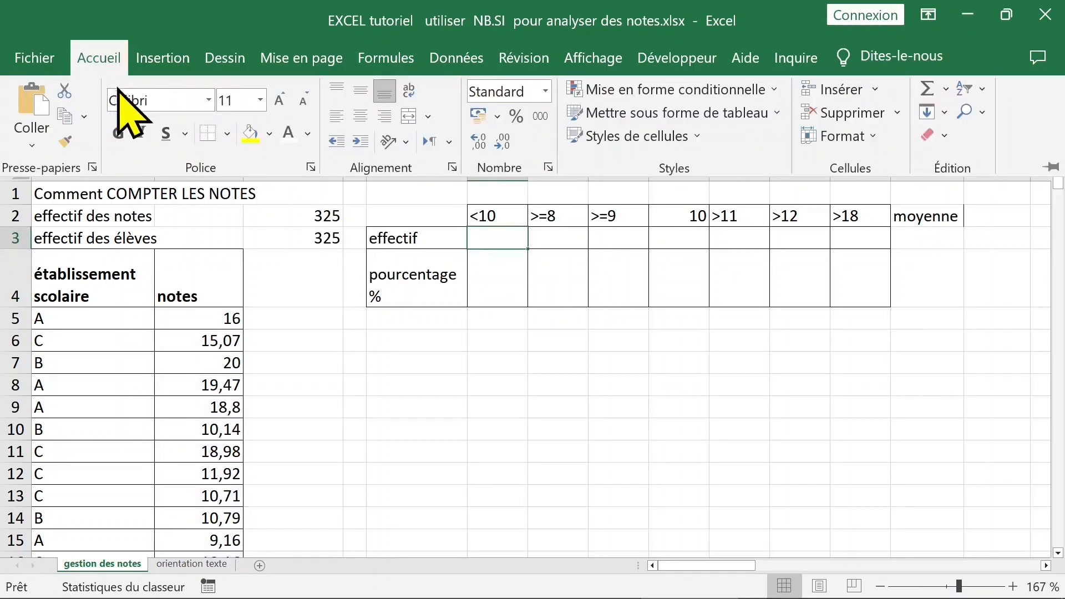
left_click(250, 134)
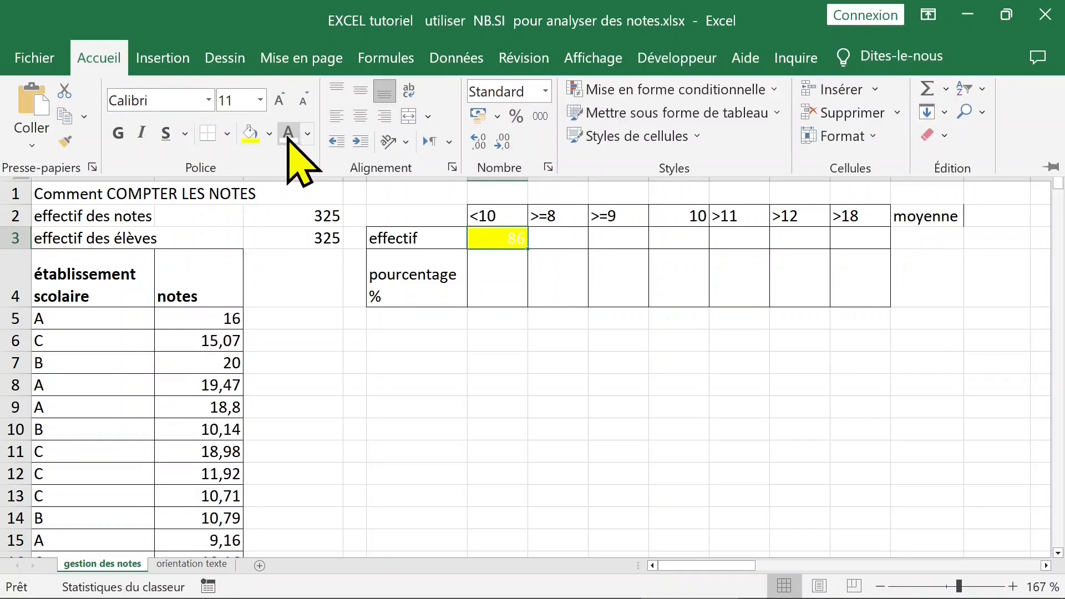
left_click(269, 134)
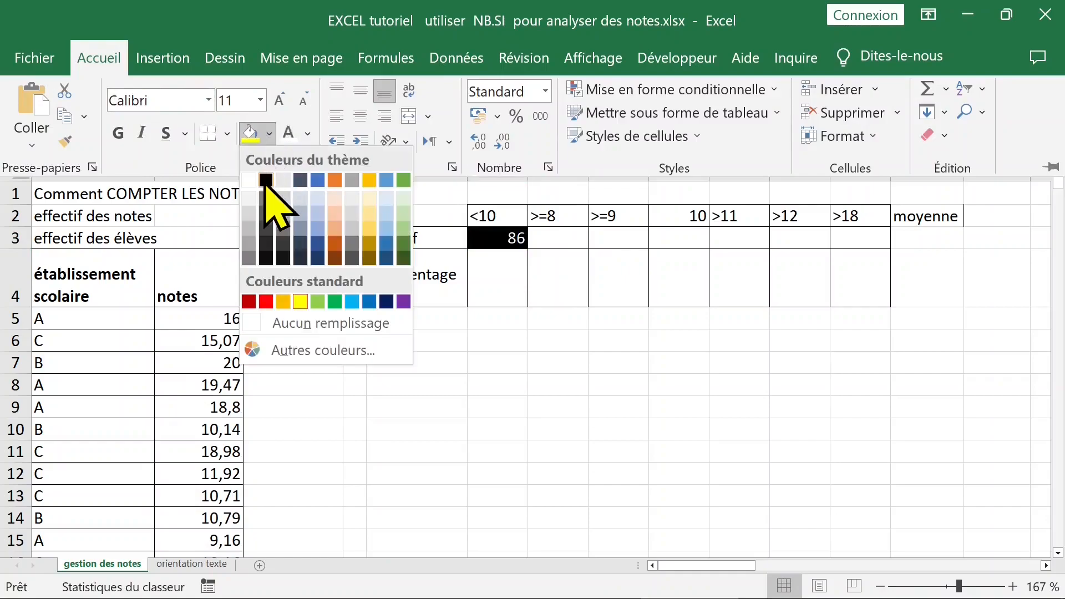
left_click(266, 181)
left_click(473, 335)
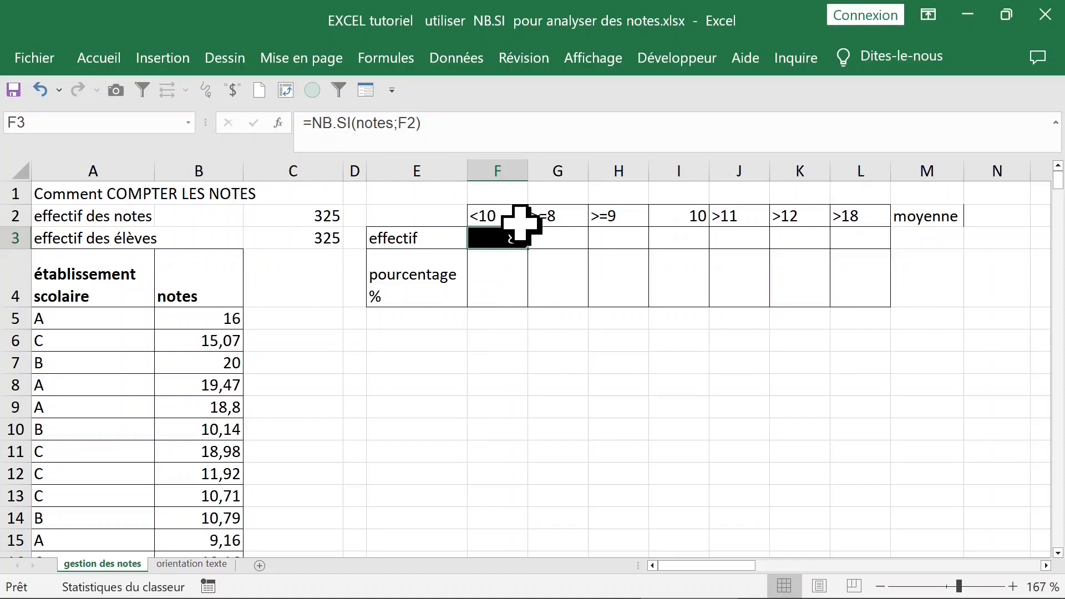
- Review the grade criteria in the header cells from F2 to K2
left_click(500, 216)
left_click(555, 216)
left_click(624, 216)
left_click(690, 216)
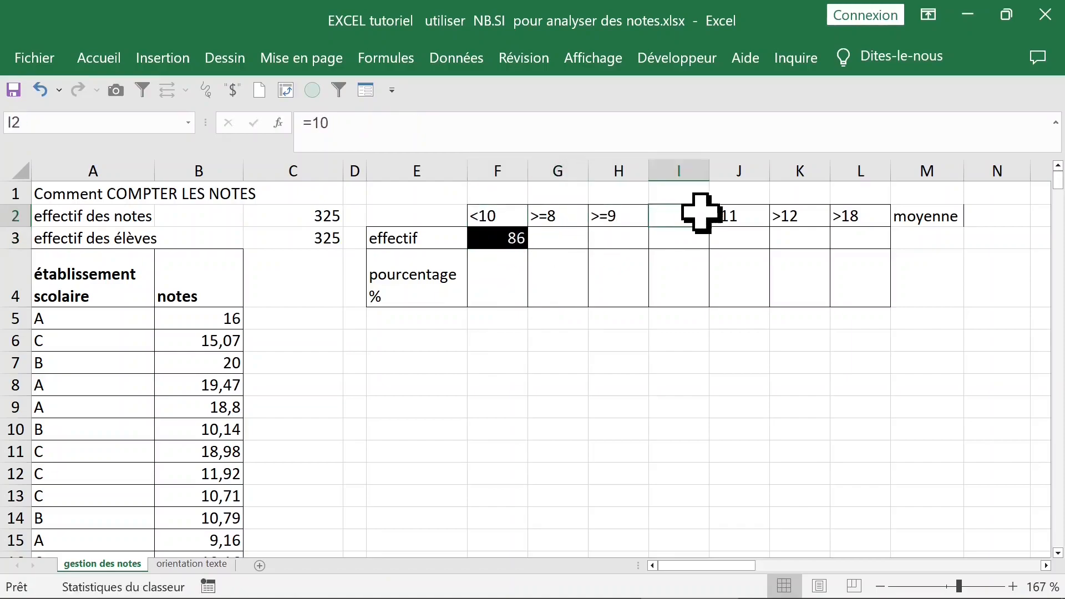
left_click(740, 216)
left_click(797, 217)
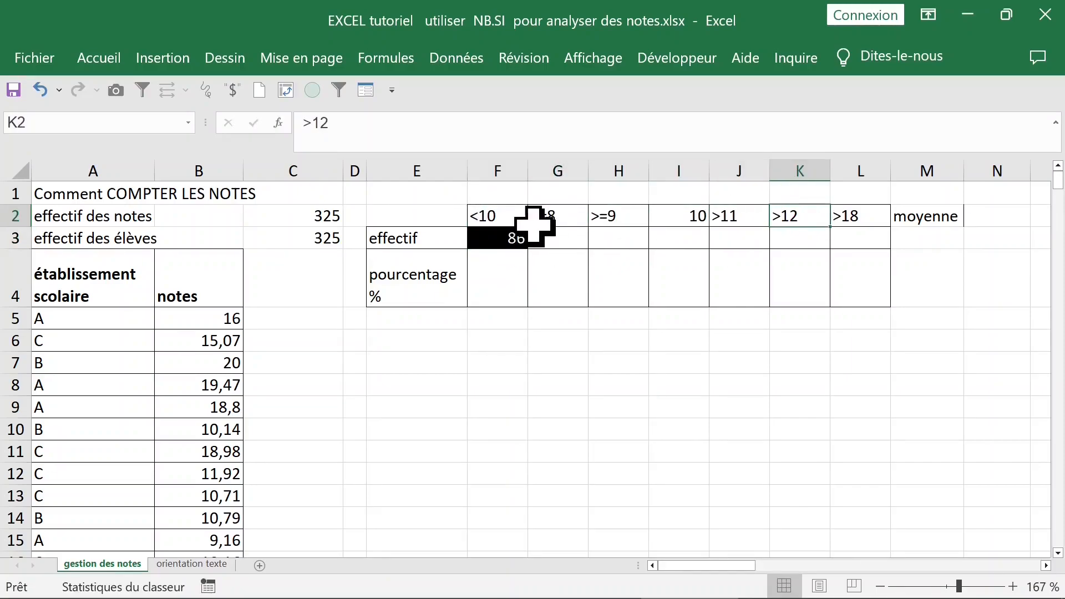
left_click(554, 219)
left_click(673, 220)
- Fill the NB.SI formula from F3 across the effectif row to L3 and check the copied formula in K3
left_click(507, 244)
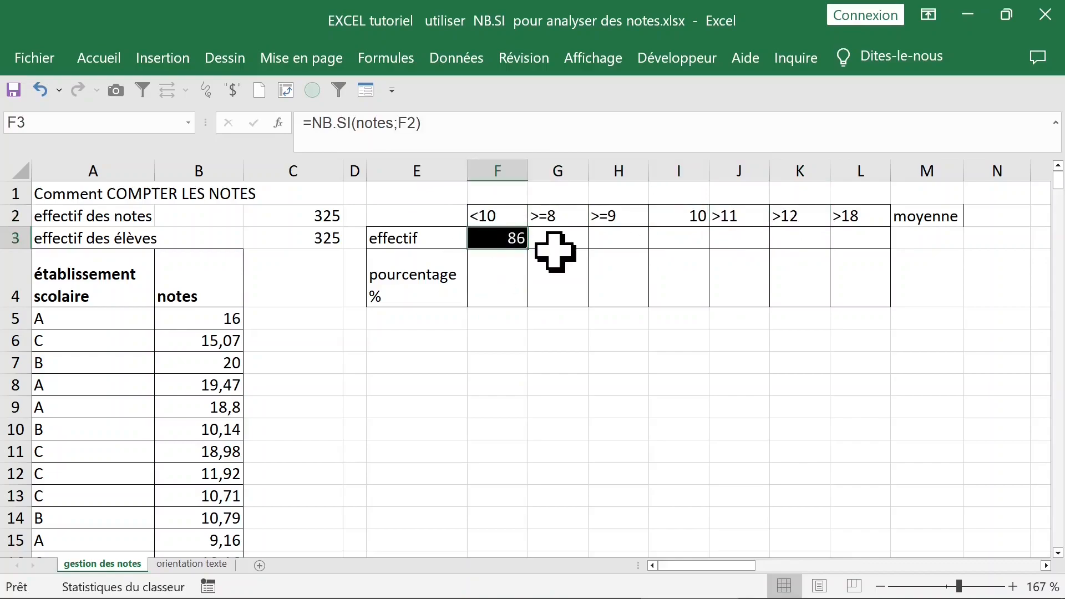
left_click_drag(530, 255, 900, 244)
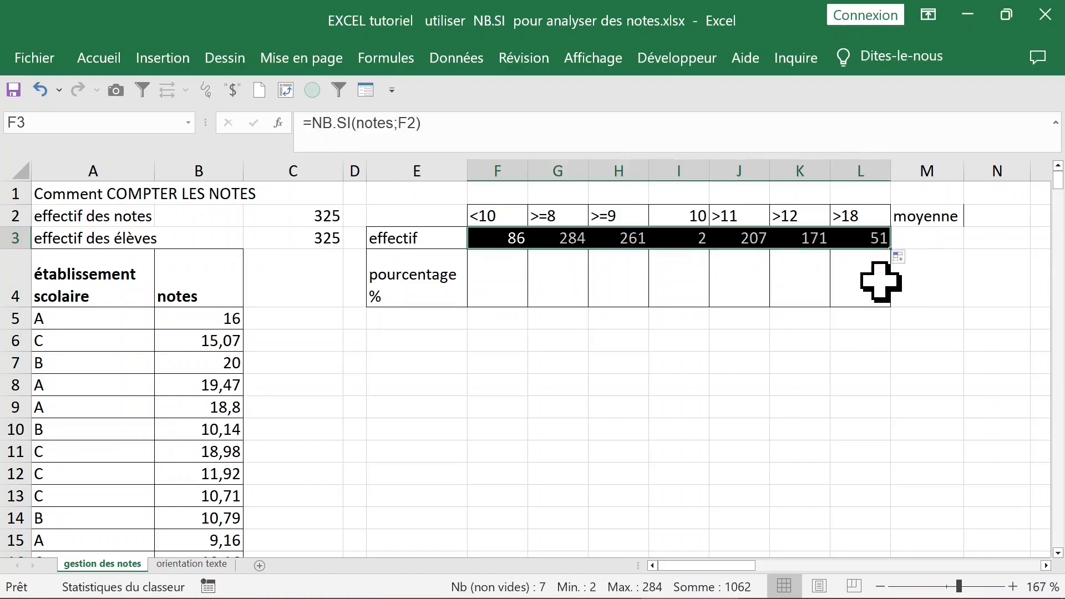
left_click(826, 244)
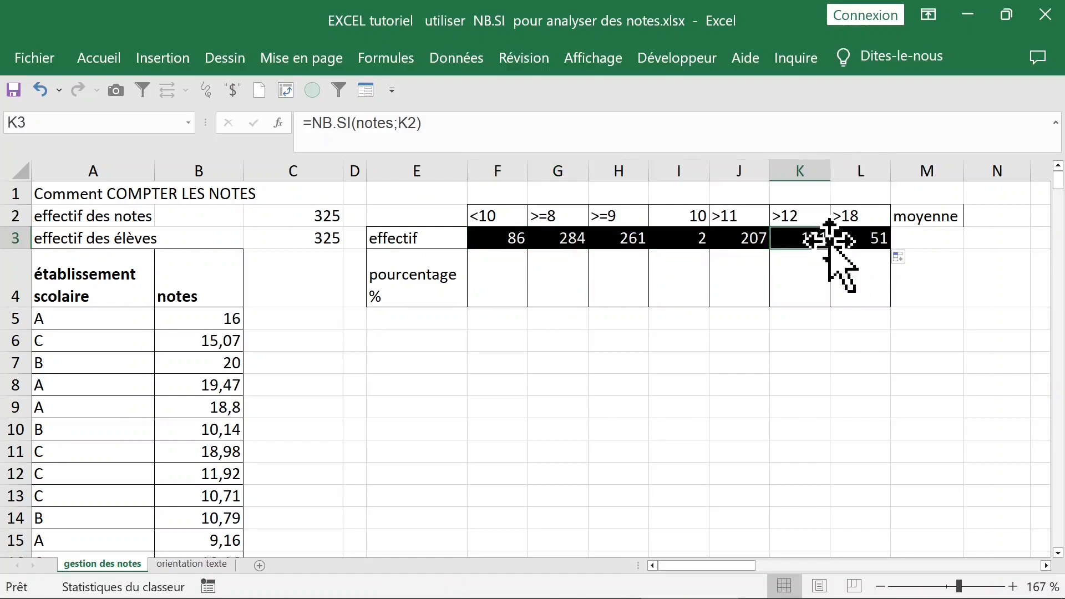
double_click(799, 238)
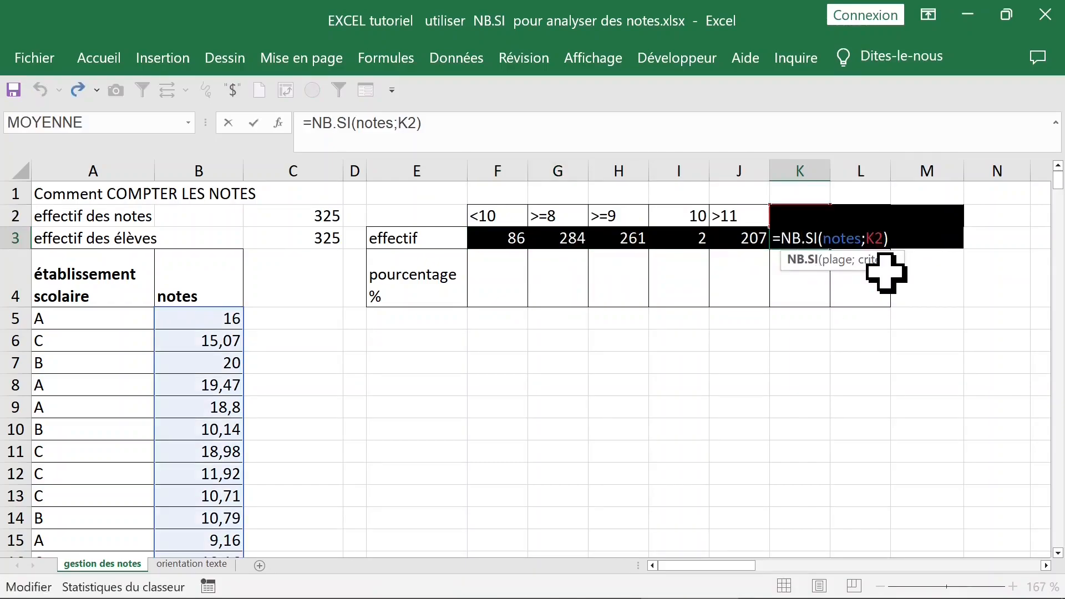
key("Escape")
left_click(743, 363)
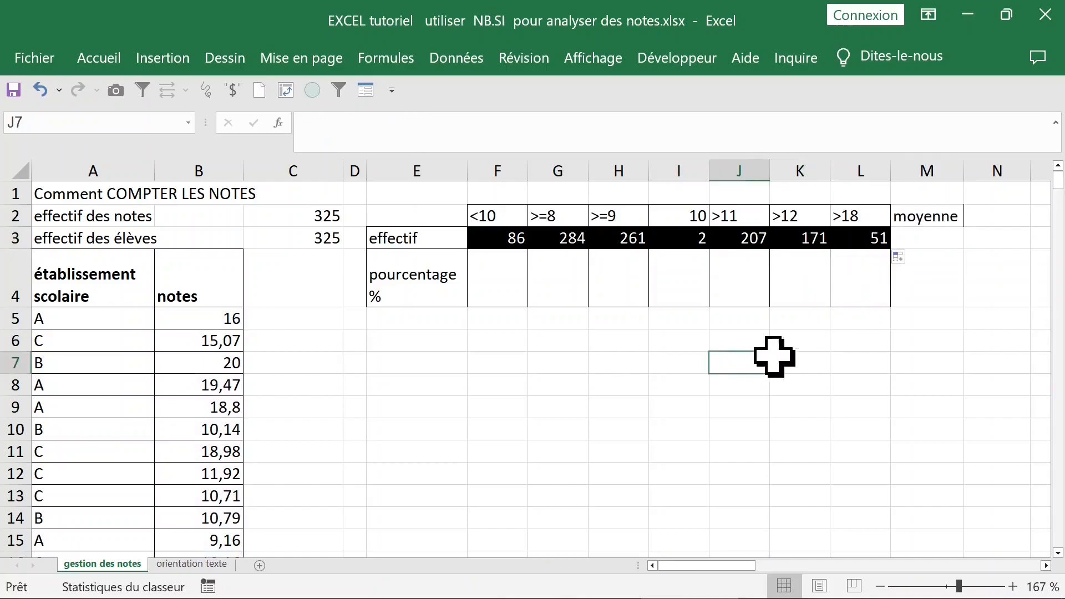
- Enter =F3/$C$2 in F6 to divide the <10 count by the total number of grades, with C2 absolute
left_click(499, 344)
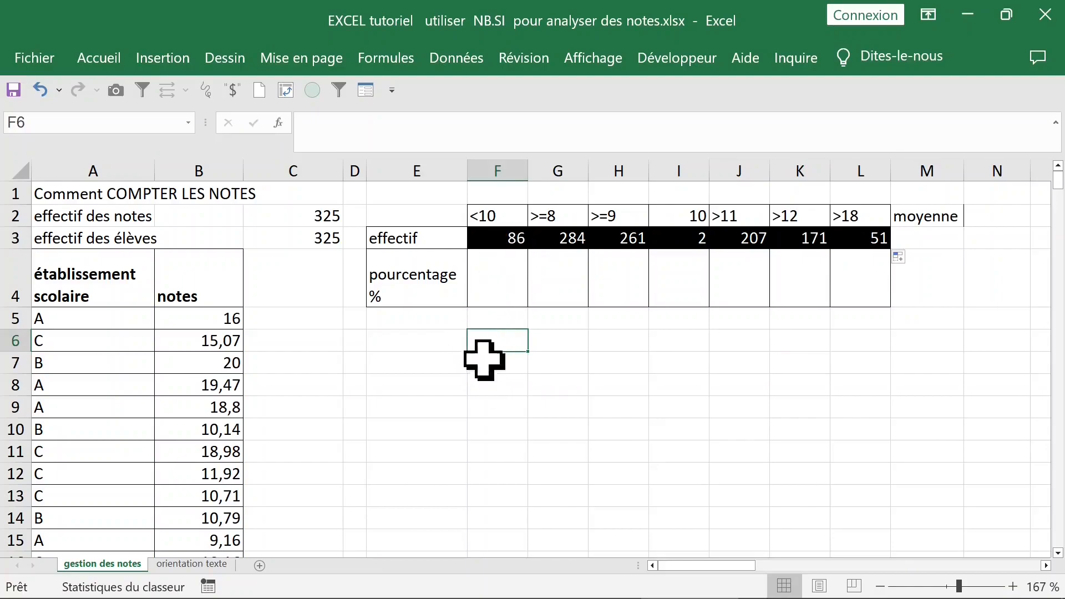
type("=")
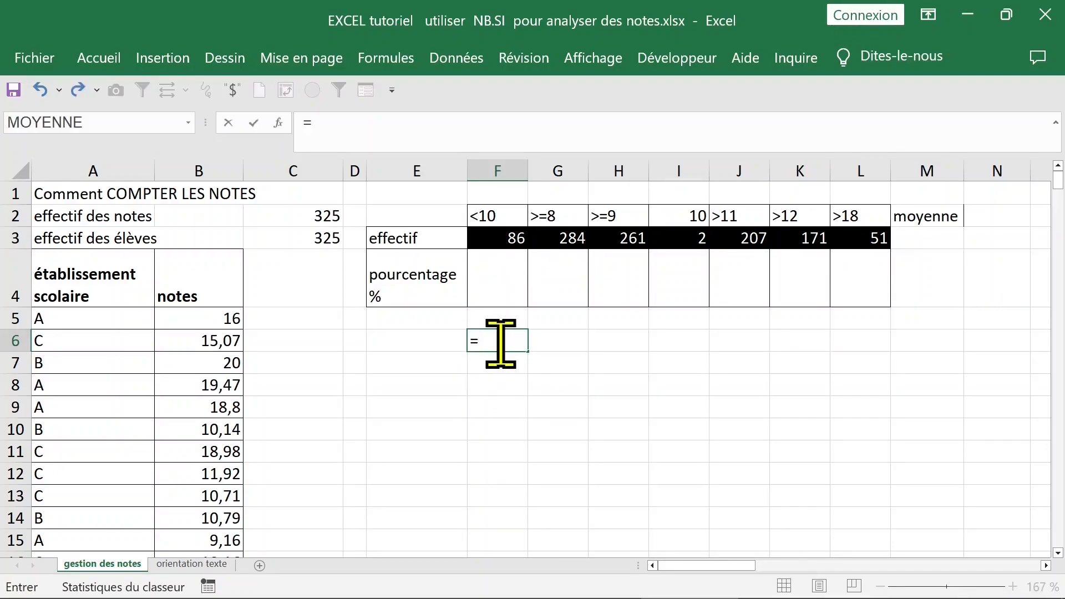
left_click(505, 240)
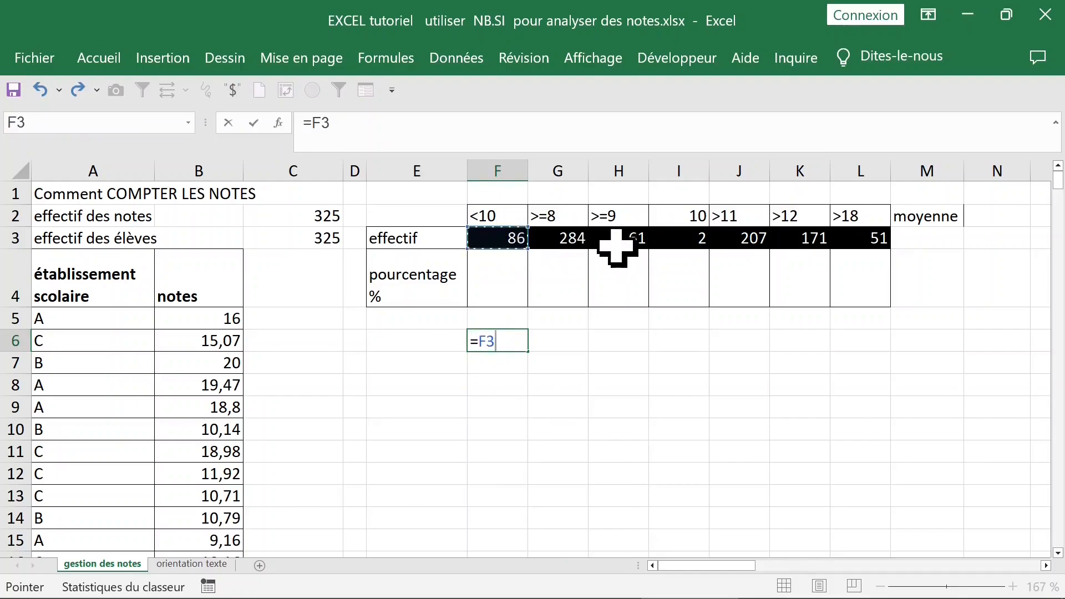
type("/")
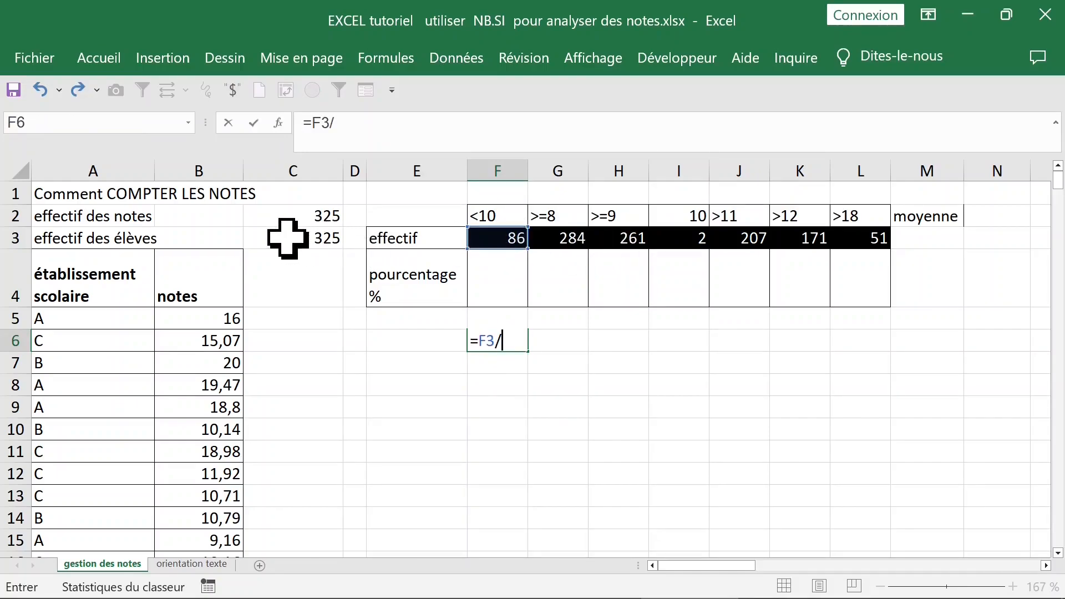
left_click(320, 218)
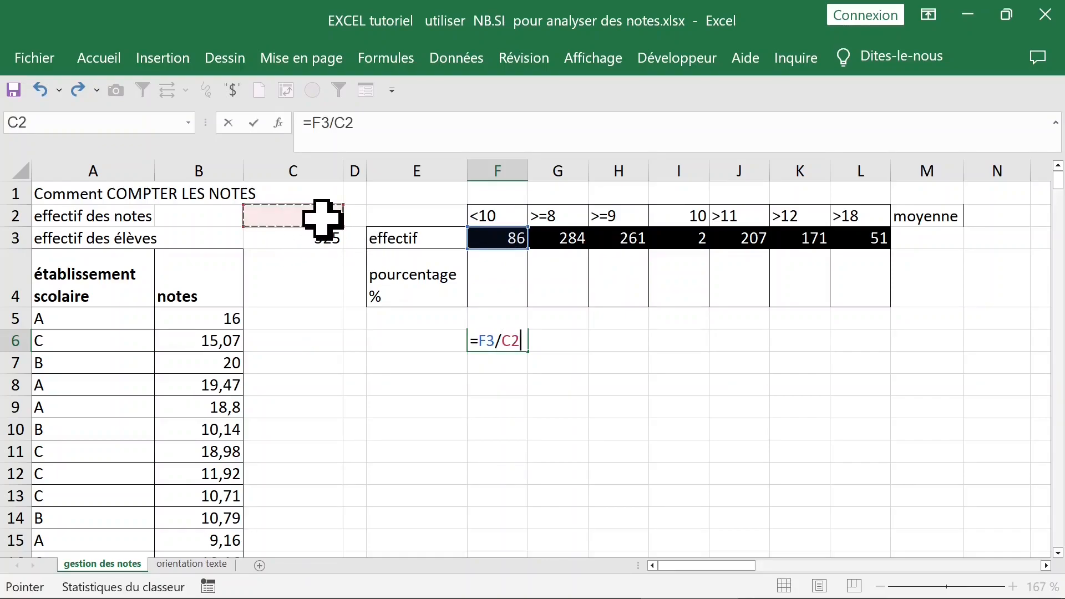
key("F4")
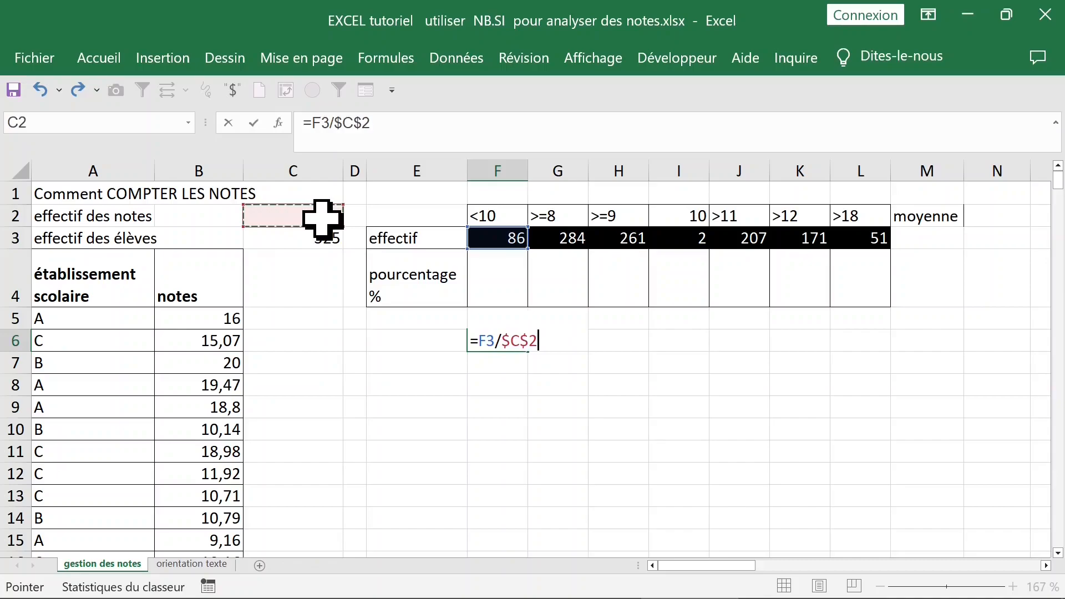
key("Return")
- Move the F6 formula to F4 and fill it across the pourcentage row to L4
left_click(501, 341)
left_click_drag(508, 350, 510, 308)
left_click(503, 349)
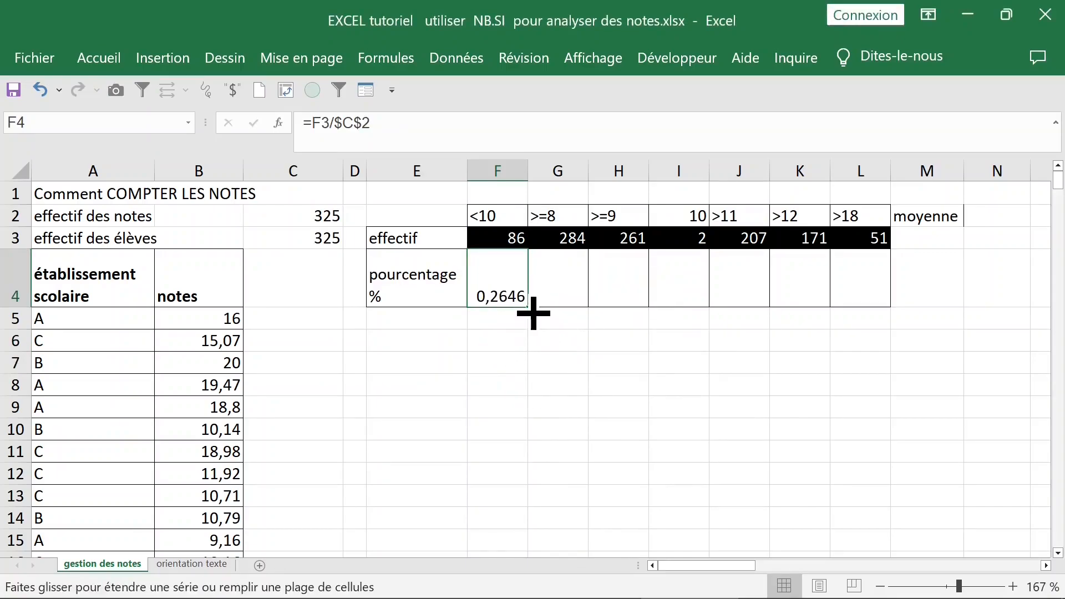
left_click_drag(534, 314, 866, 311)
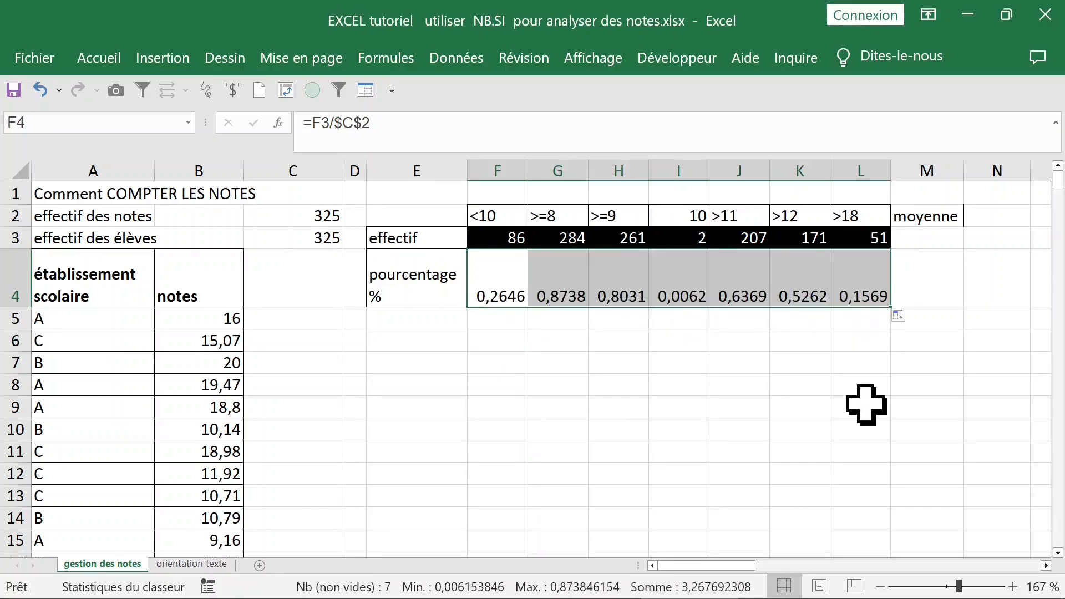
- Format the pourcentage results in F4:L4 as percentages
left_click(93, 58)
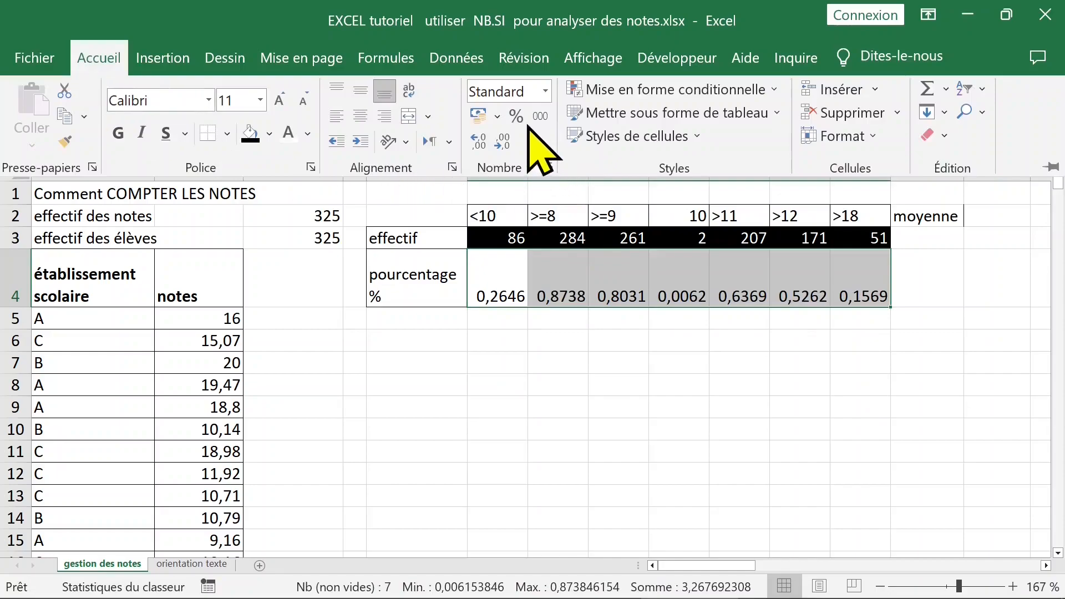
left_click(517, 118)
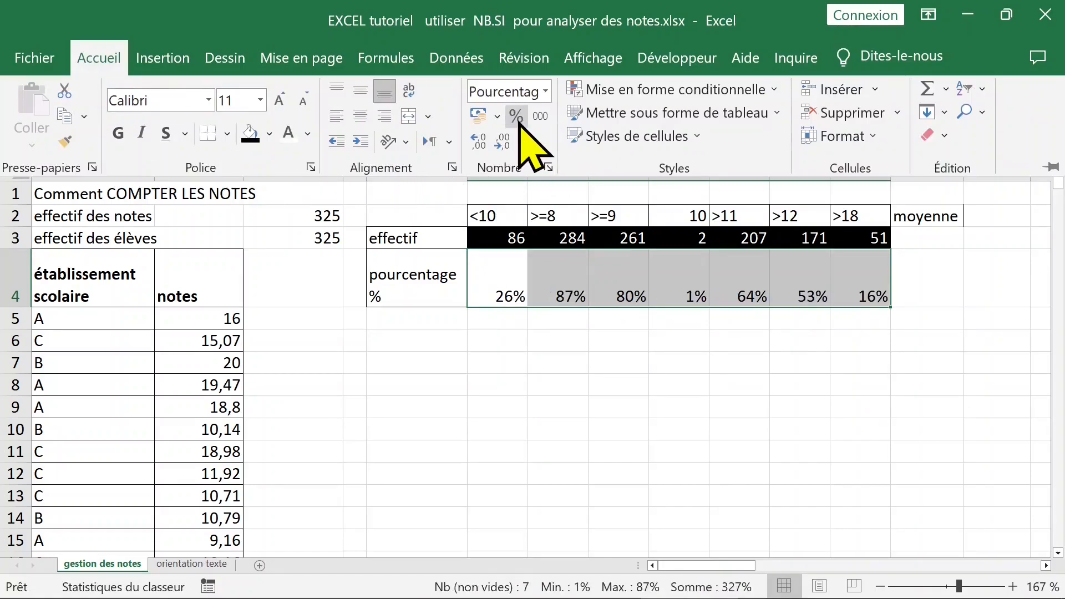
left_click(614, 336)
left_click(616, 339)
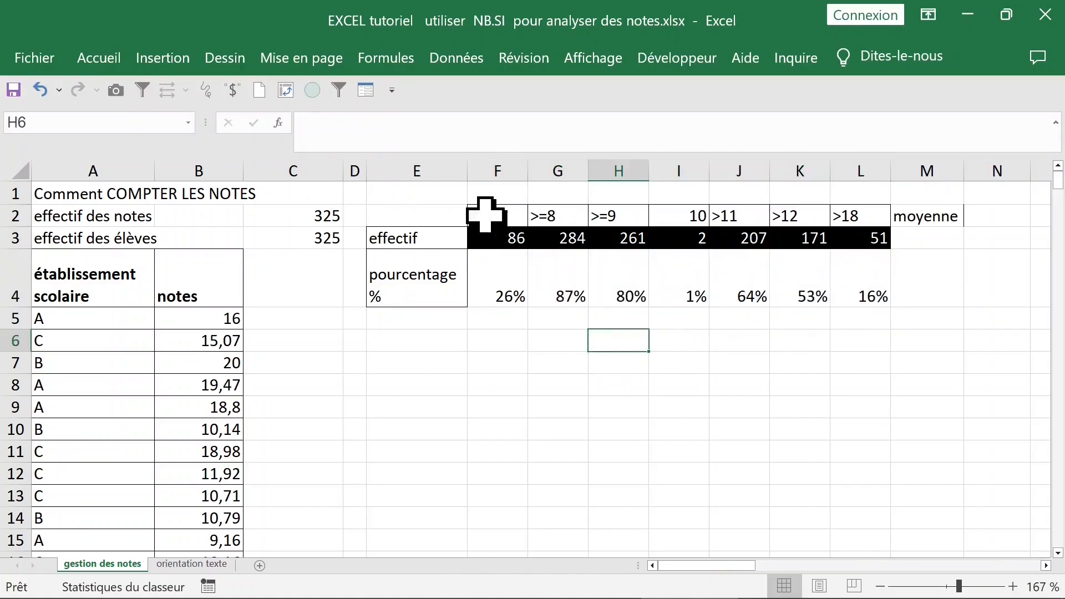
- Change the criterion in G2 to >=10
left_click(491, 213)
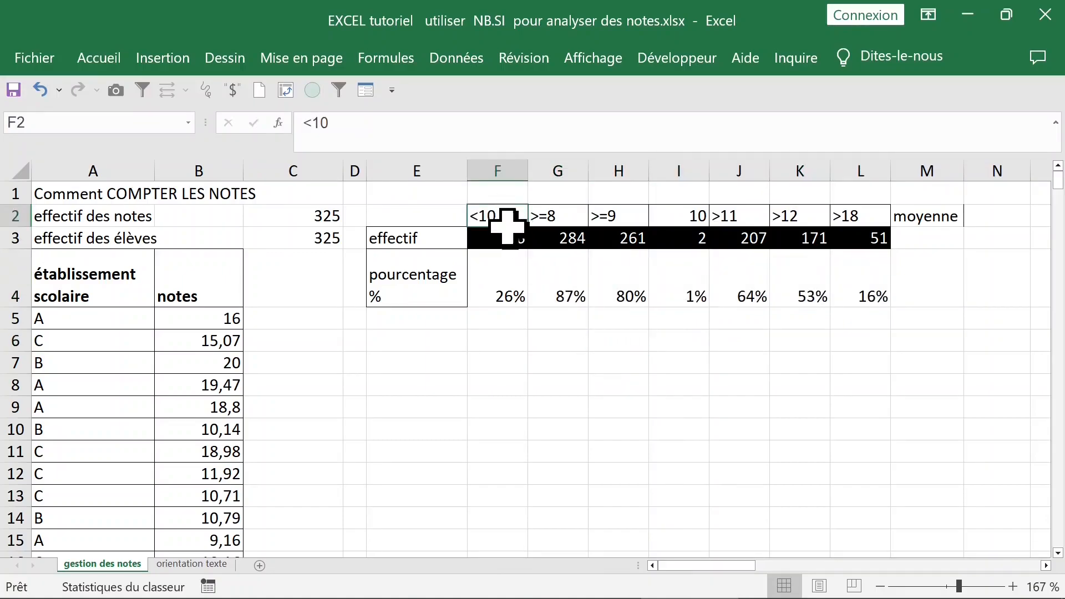
left_click(555, 212)
double_click(557, 214)
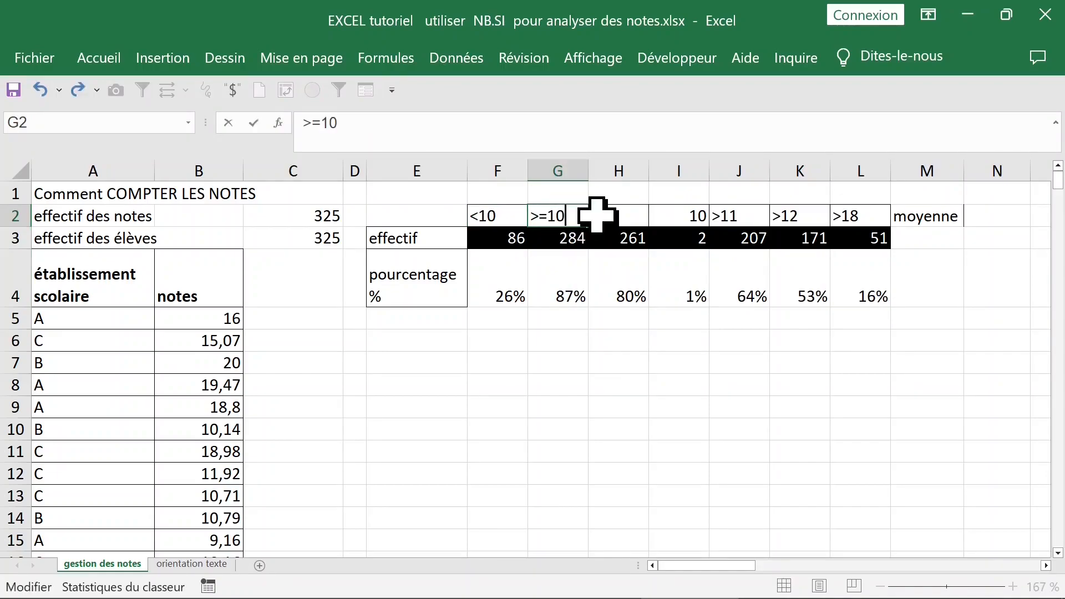
type("10")
key("Return")
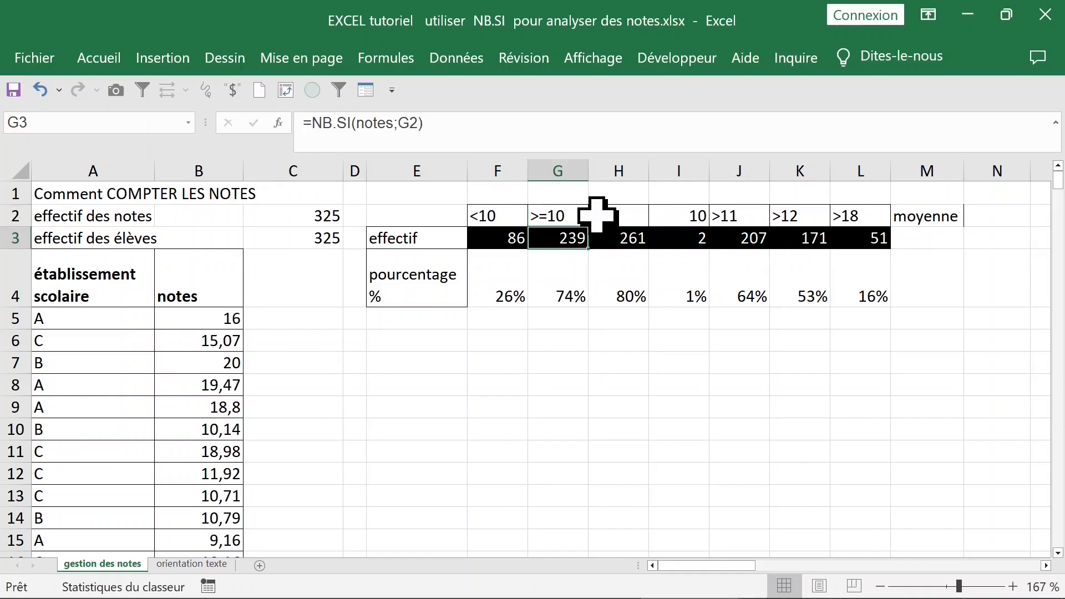
- Compare the <10 and >=10 percentages in F4 and G4 and check their sum
left_click(511, 285)
left_click(557, 291)
left_click_drag(505, 290, 561, 294)
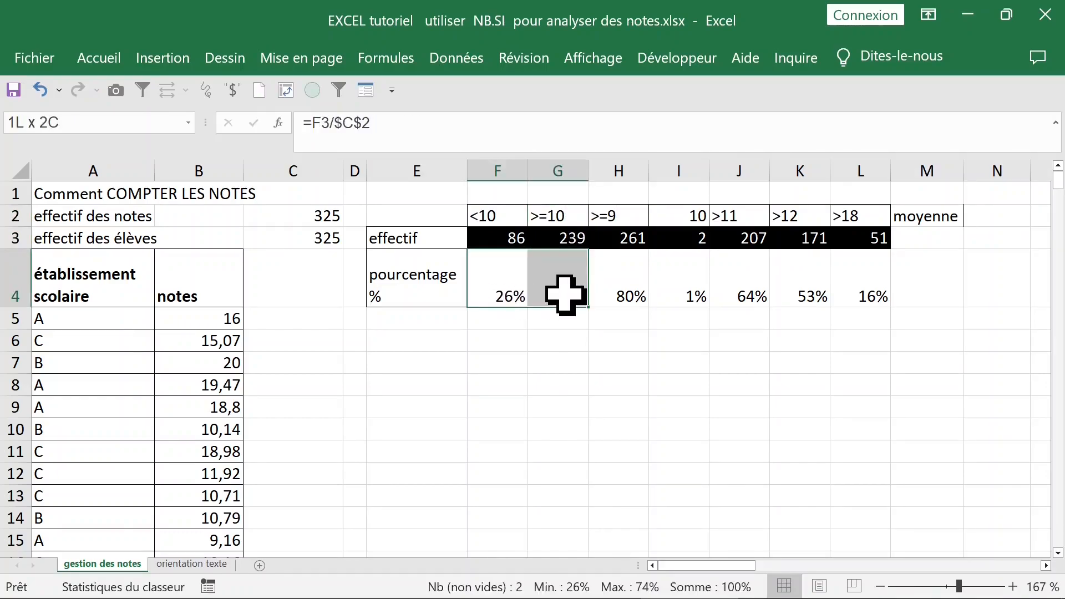
left_click(619, 383)
left_click(560, 299)
left_click(495, 217)
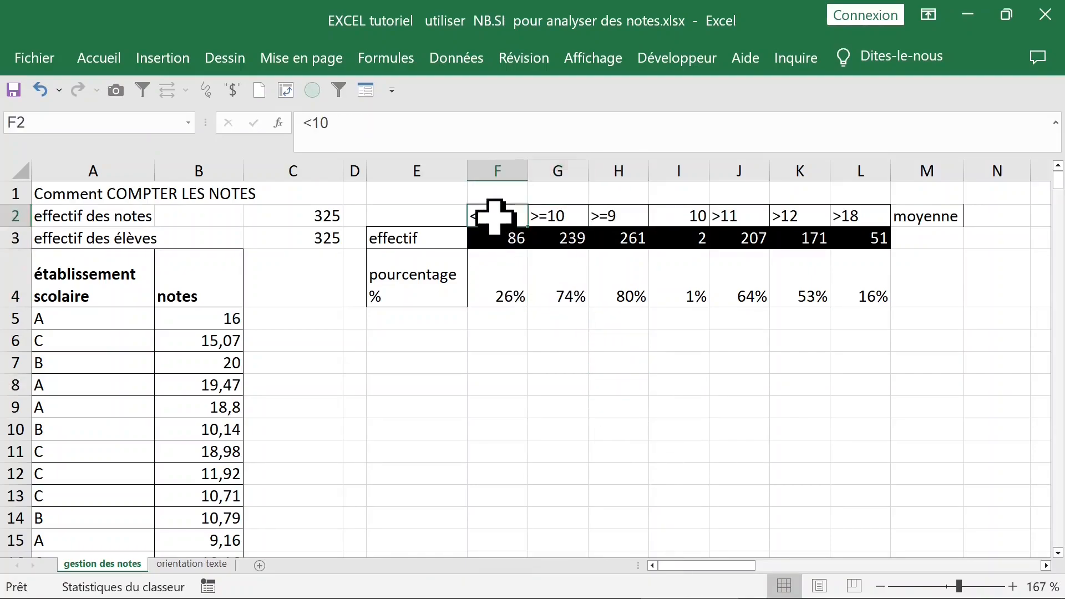
left_click(552, 217)
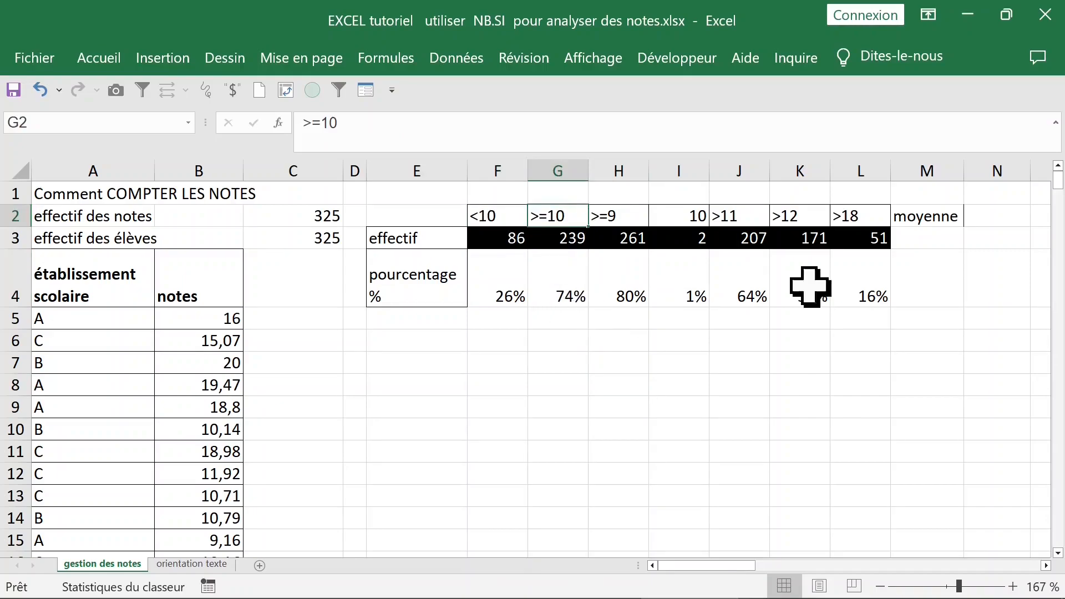
- Clear the existing NB.SI formula from M3, the cell under moyenne
left_click(921, 243)
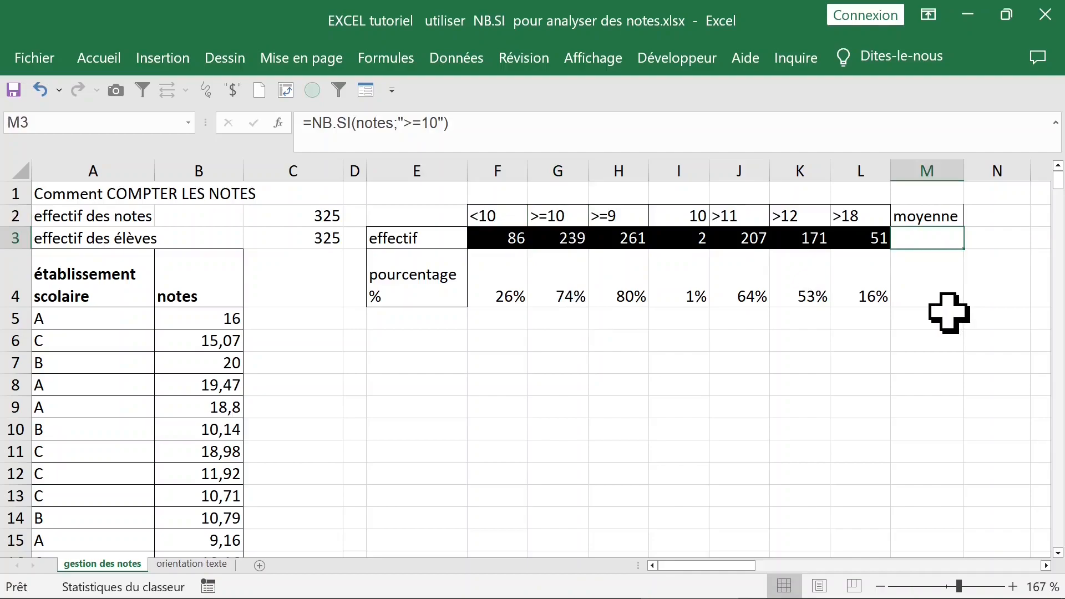
type("=")
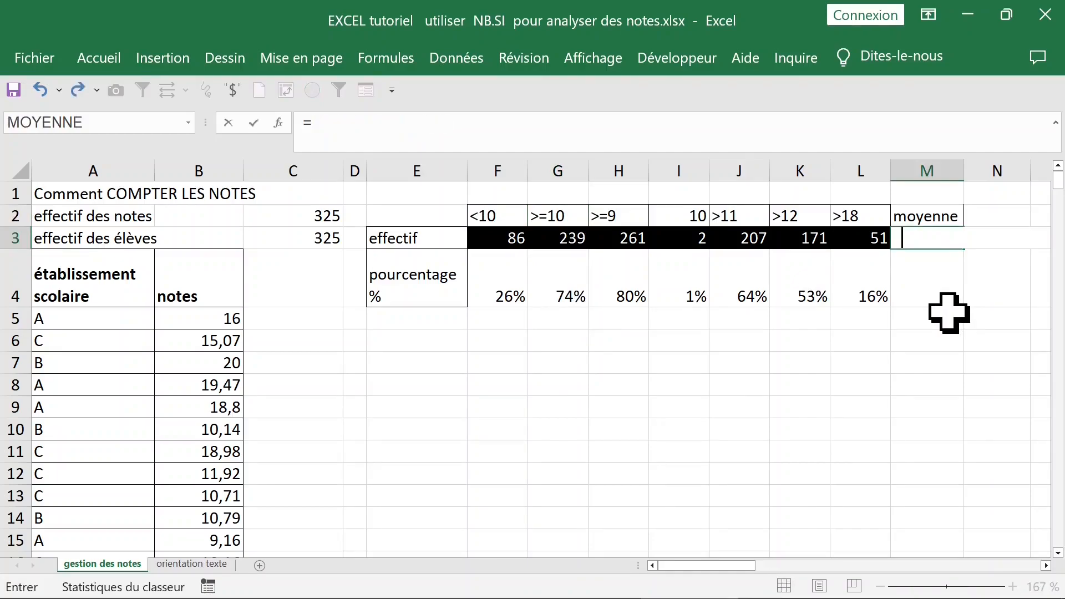
left_click(943, 358)
left_click(927, 243)
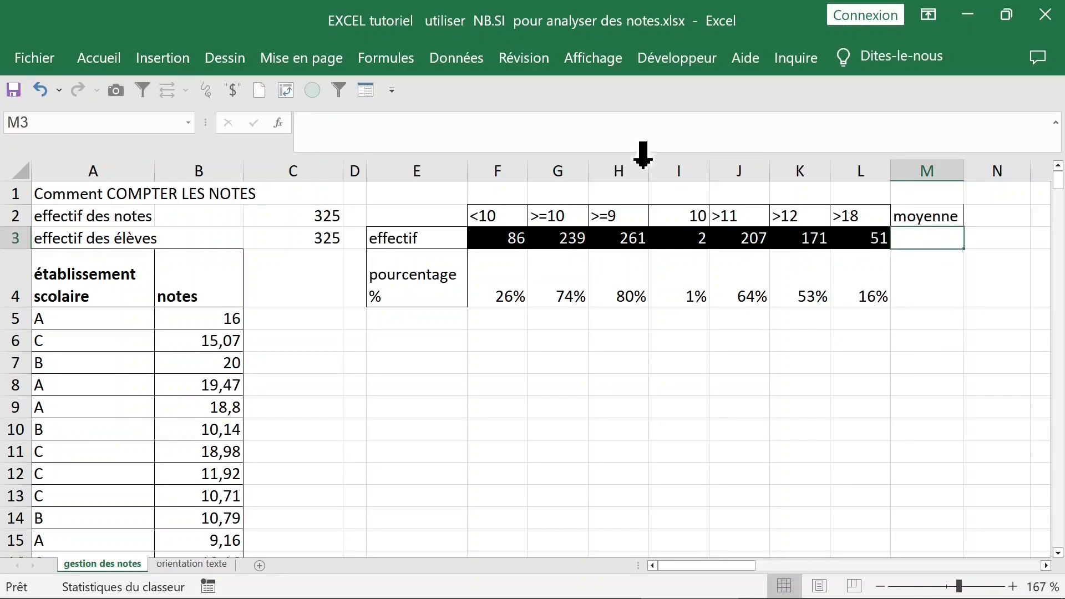
- Fill cell M3 under the moyenne heading with black, like the rest of the effectif row
left_click(111, 58)
left_click(250, 136)
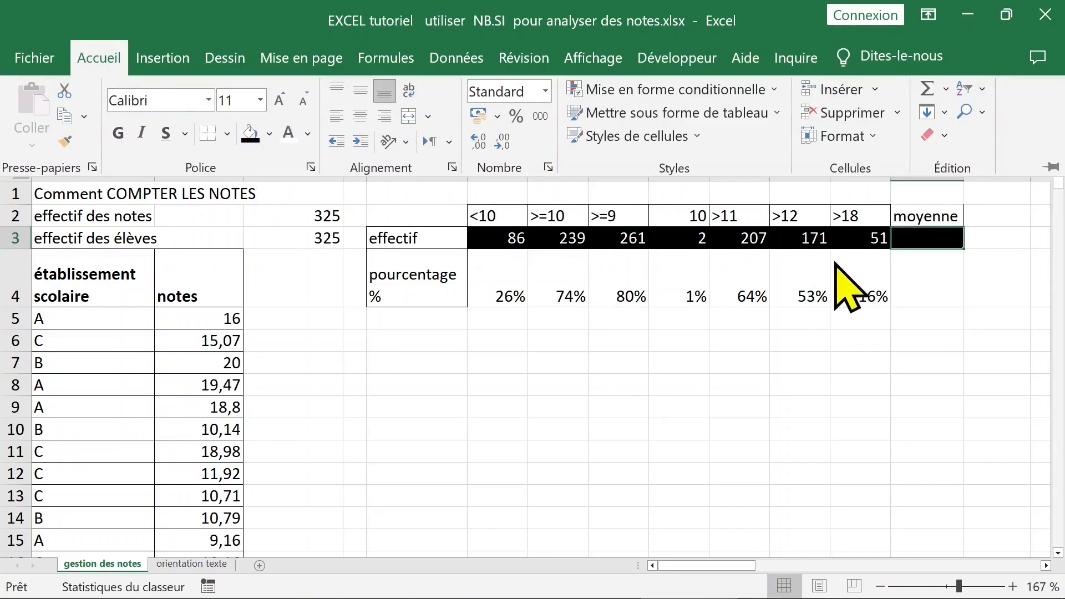
left_click(919, 237)
left_click(931, 216)
left_click_drag(929, 220, 929, 248)
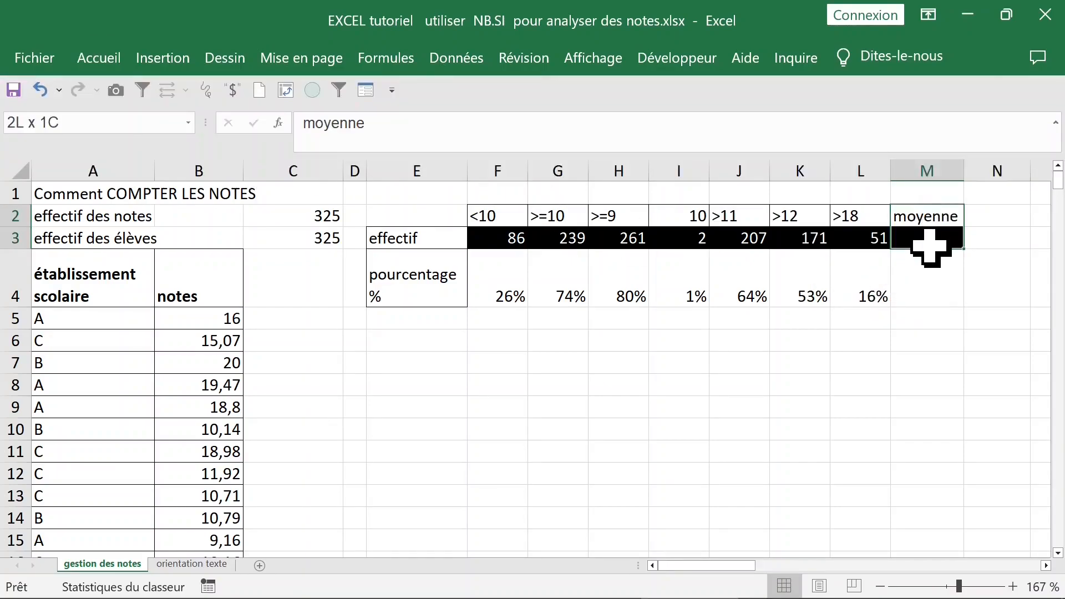
left_click(940, 263)
left_click(947, 243)
type("=m")
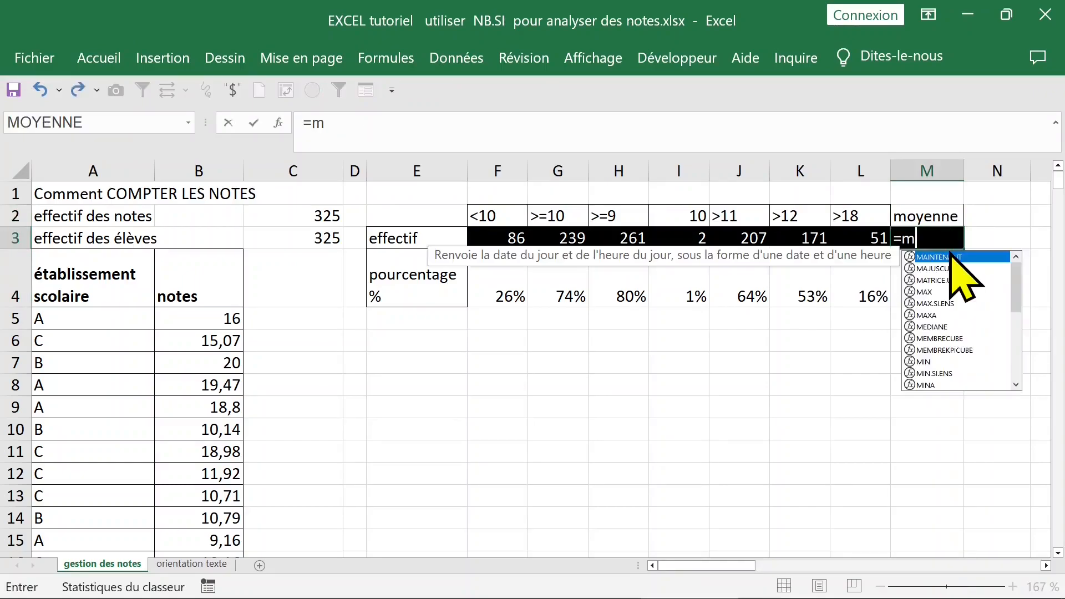
type("oye")
double_click(951, 257)
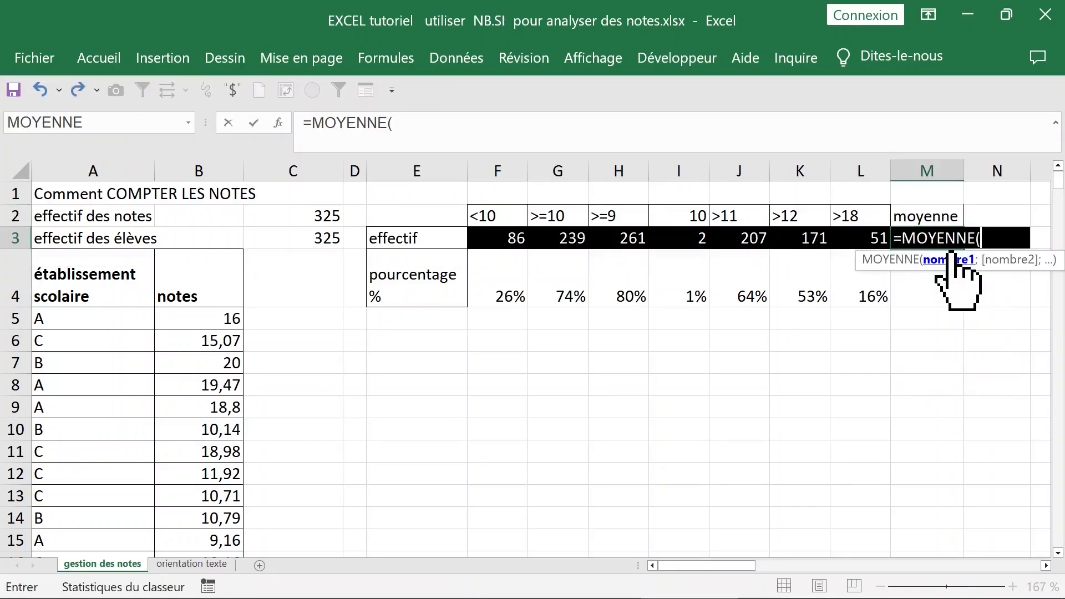
left_click(207, 319)
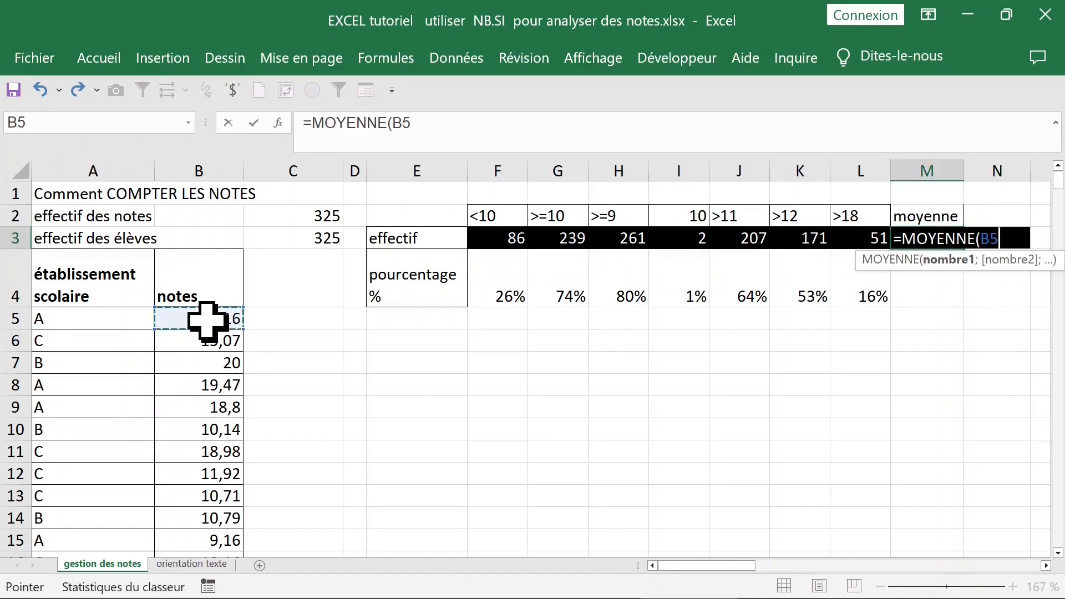
left_click_drag(207, 319, 207, 430)
key("Escape")
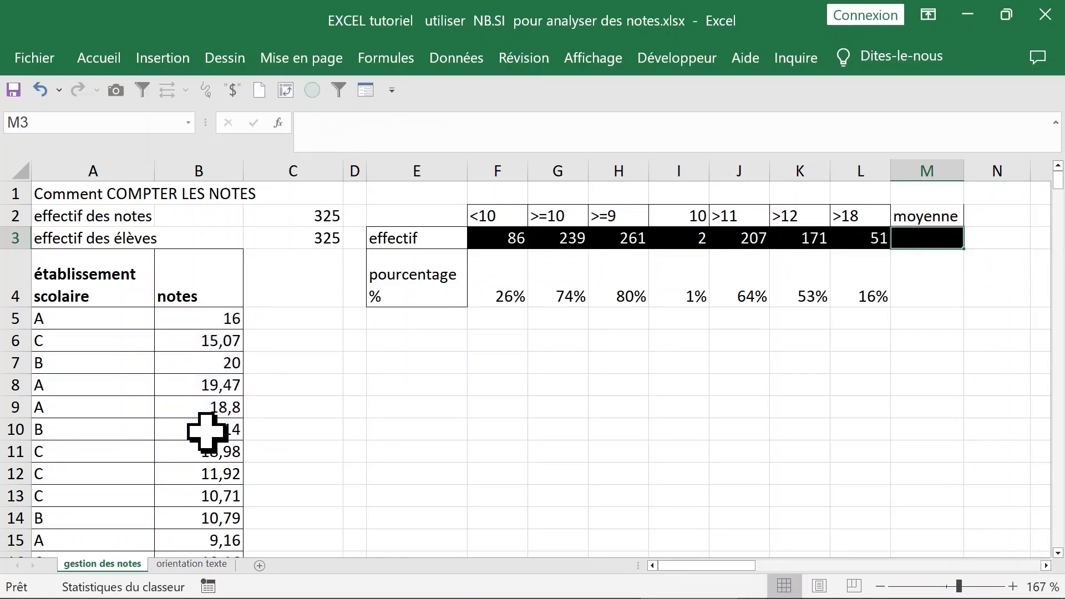
- Calculate the average grade in M3 with =MOYENNE(notes), using the defined name notes as its argument
type("=mou")
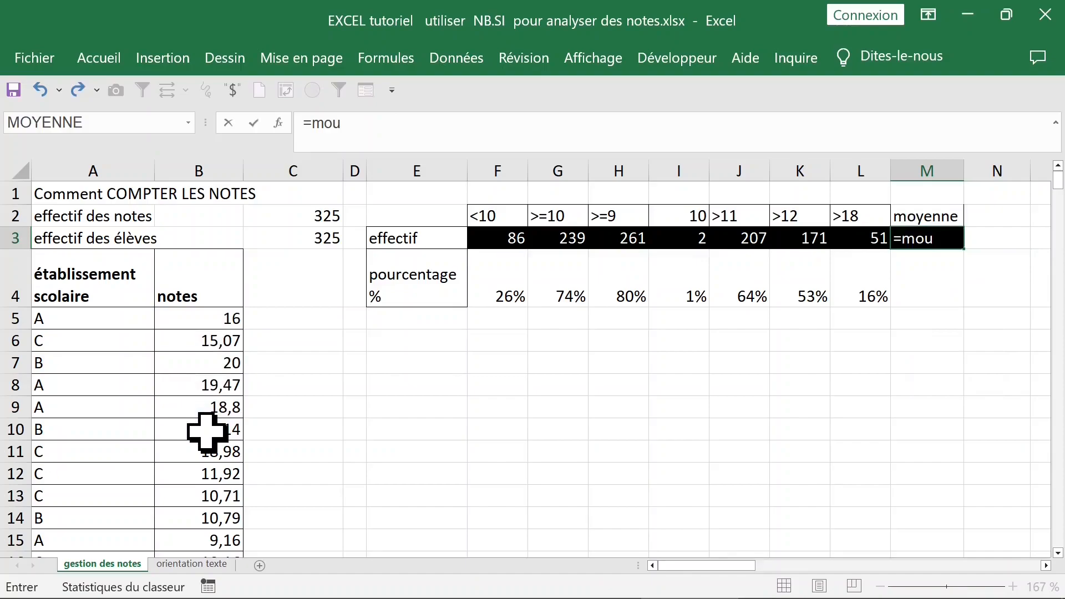
key("BackSpace")
type("y")
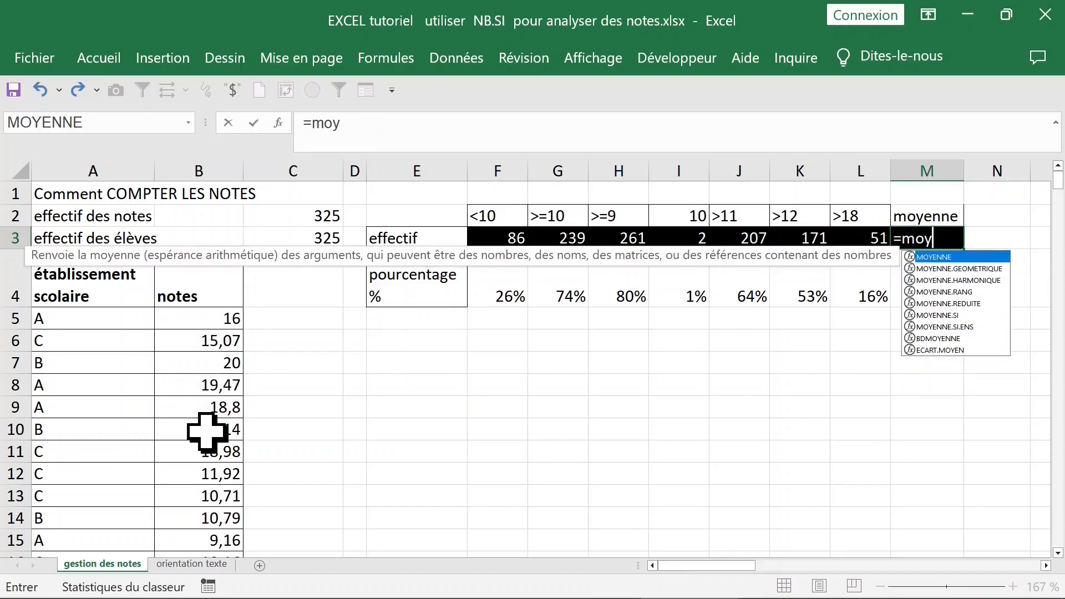
type("e")
key("Tab")
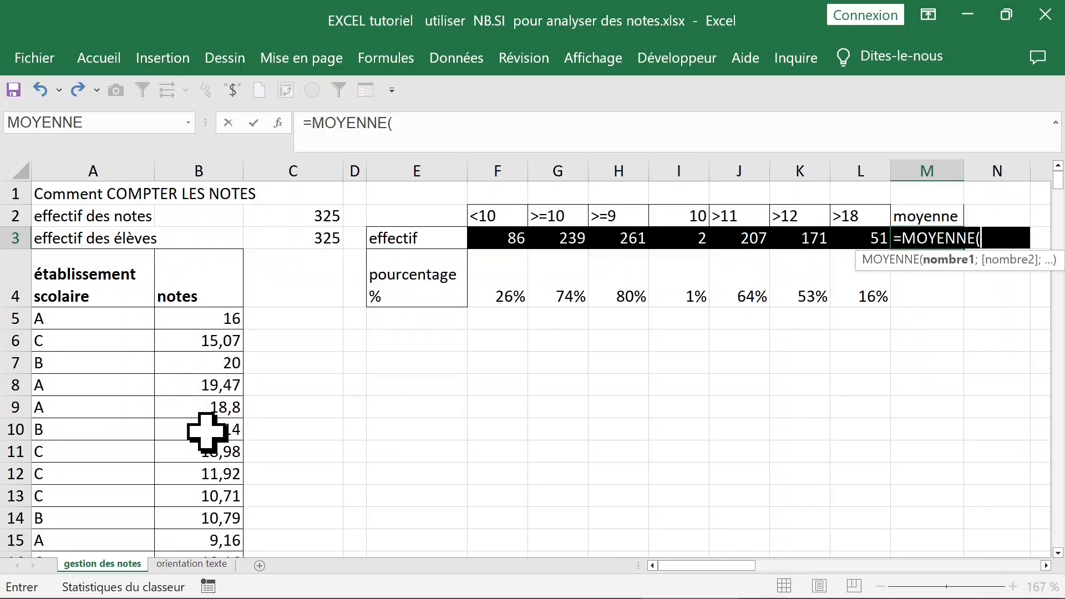
key("F3")
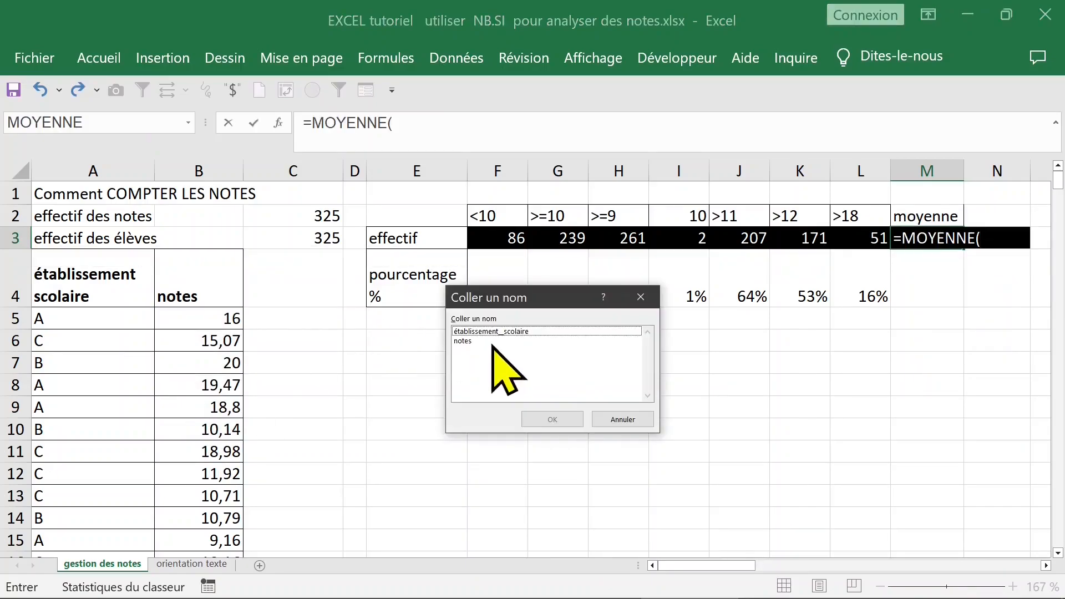
left_click(471, 332)
key("Escape")
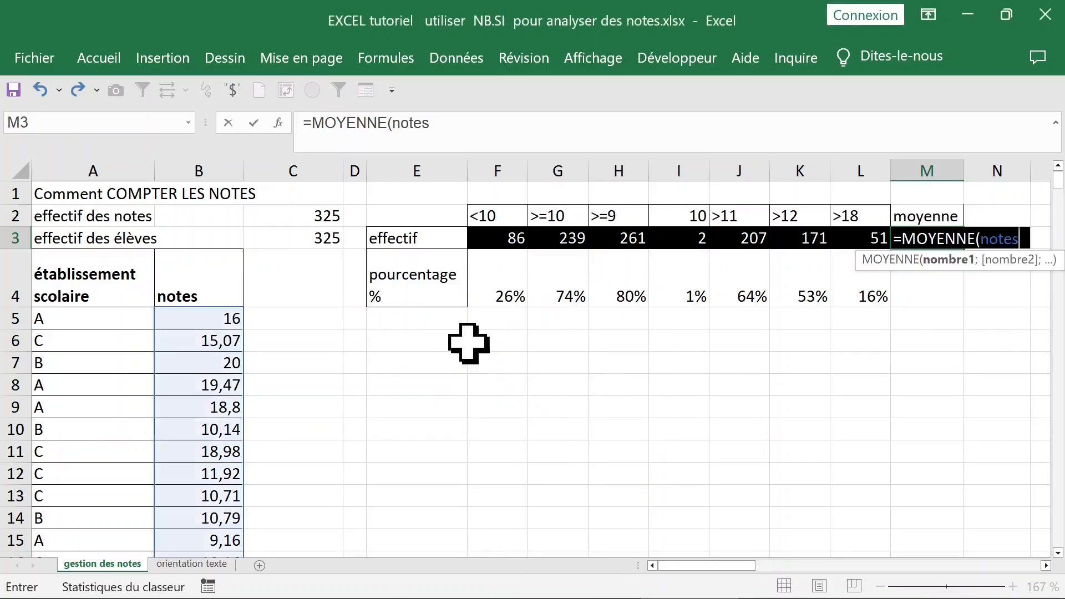
key("Return")
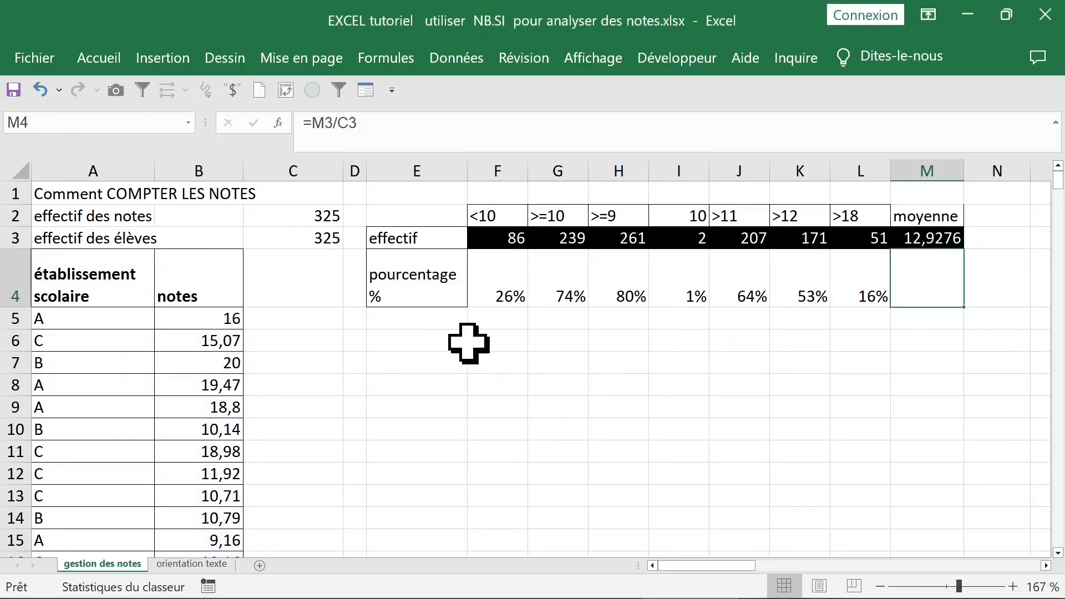
- Format the average in M3 to show two decimal places
left_click(932, 240)
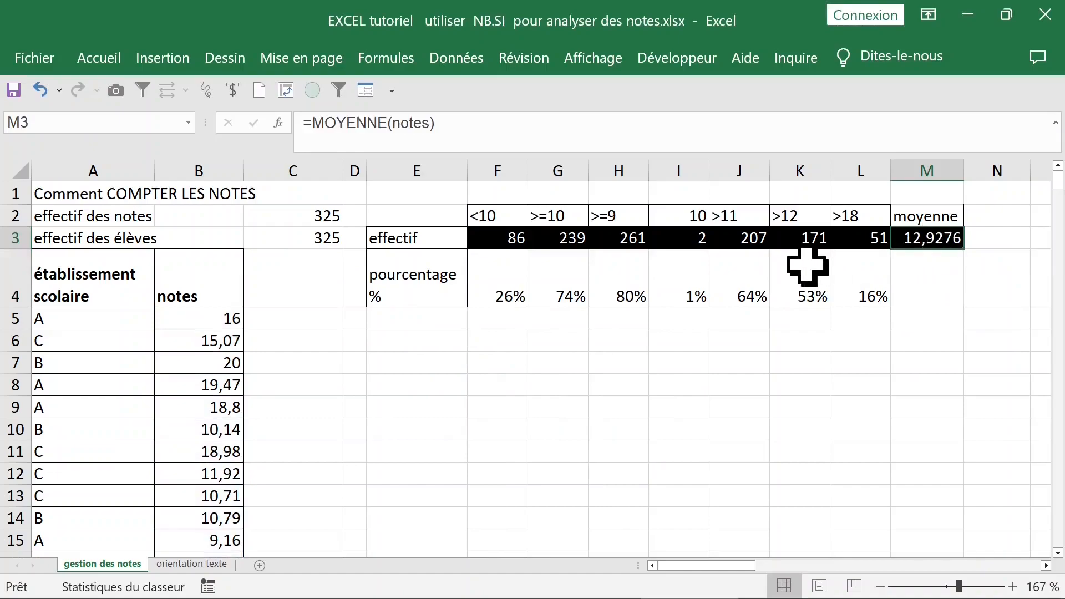
left_click_drag(971, 591, 979, 592)
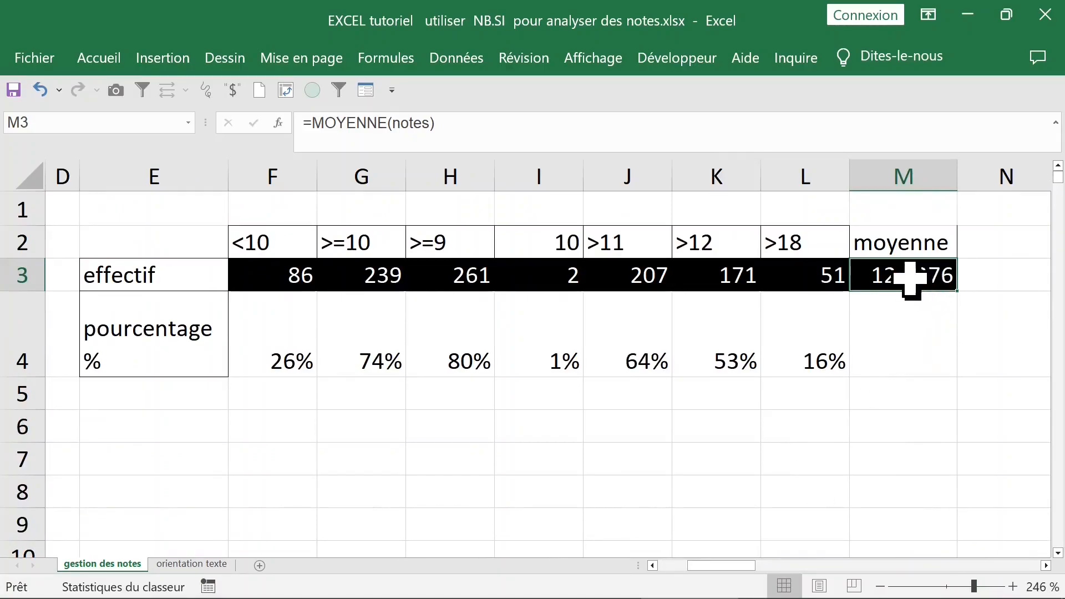
left_click(110, 61)
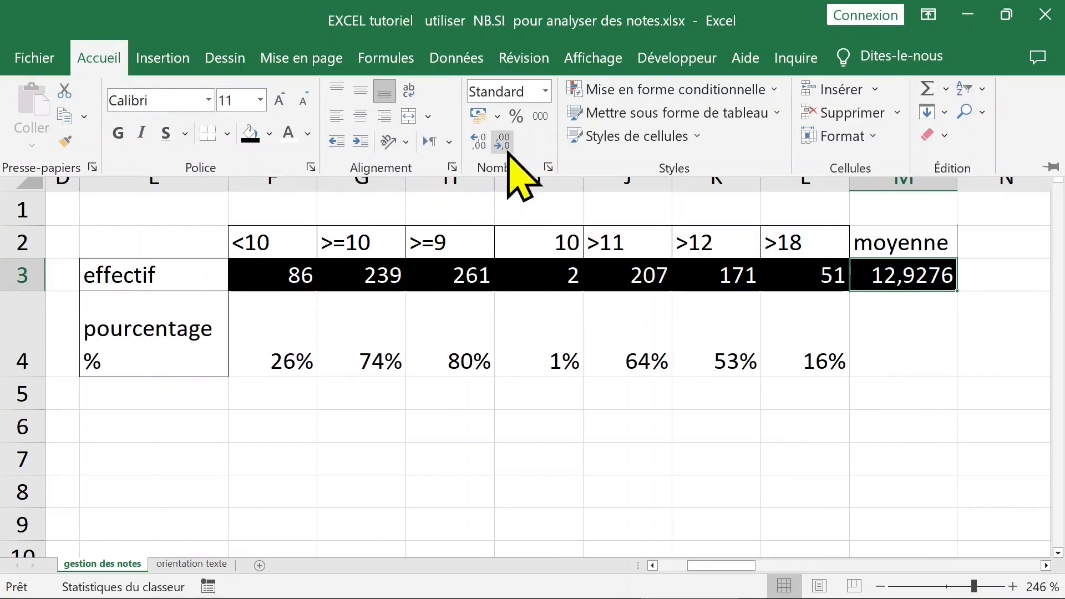
left_click(506, 149)
left_click(506, 149)
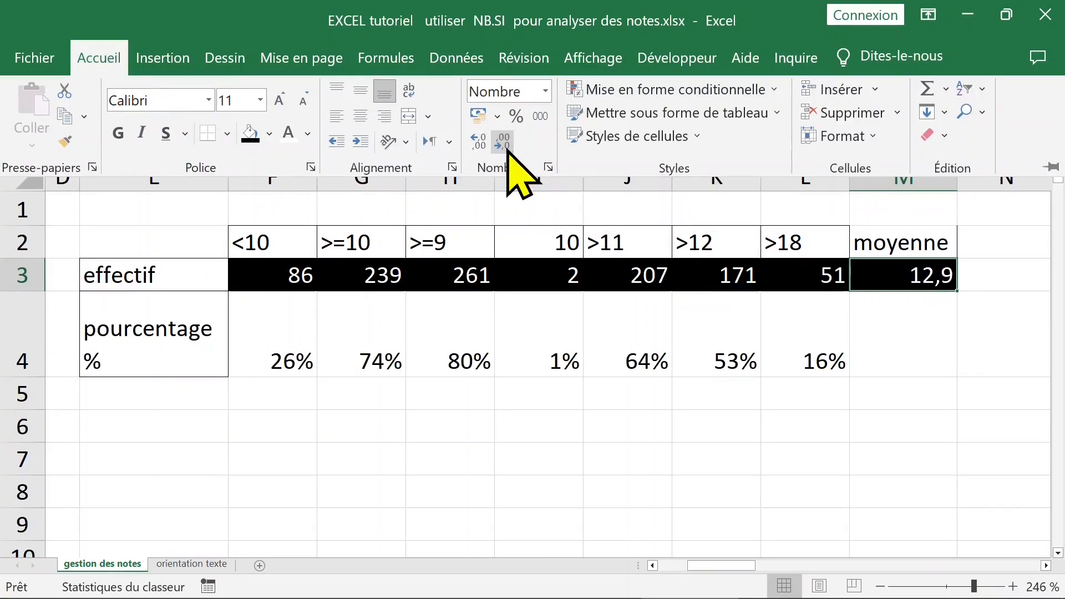
left_click(480, 143)
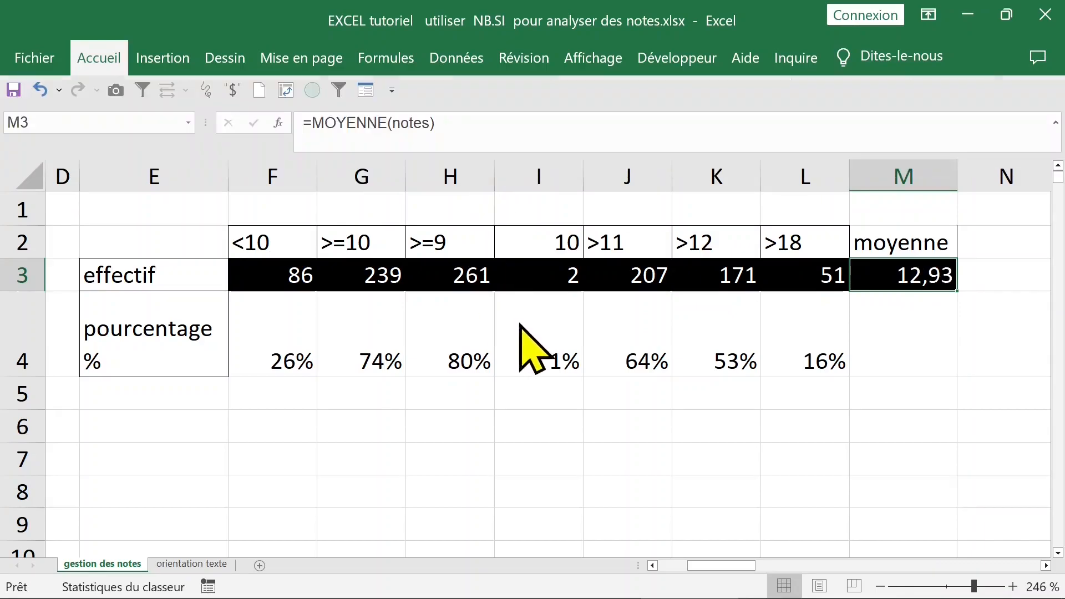
- Go back to the start of the sheet and review the title in A1 and the student-count formula in C3
left_click(428, 321)
left_click(335, 316)
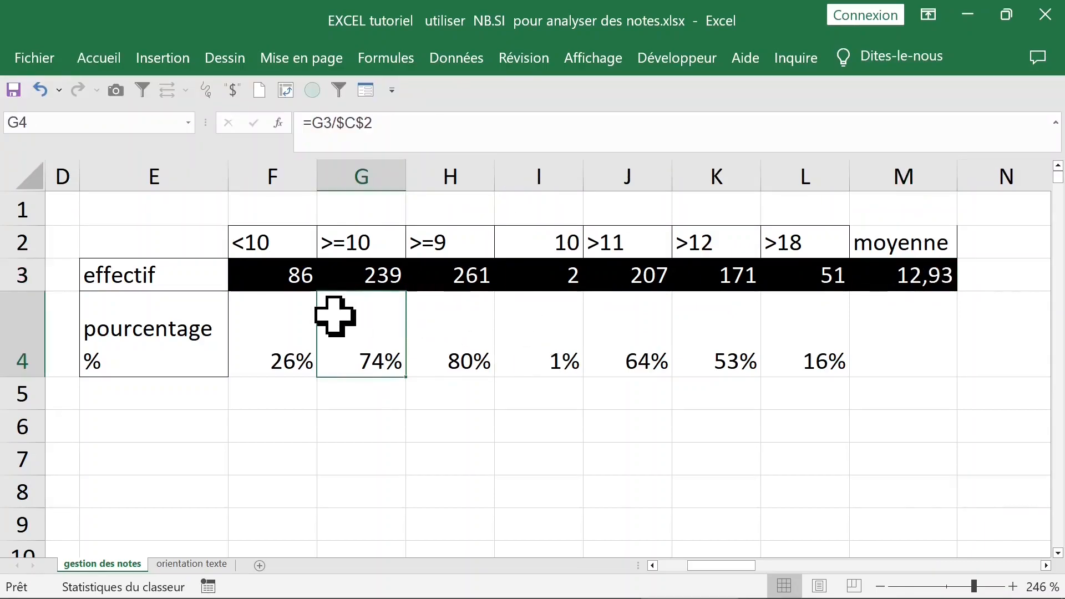
key("Left")
key("Left")
key("Left")
key("Left")
key("Left")
key("Left")
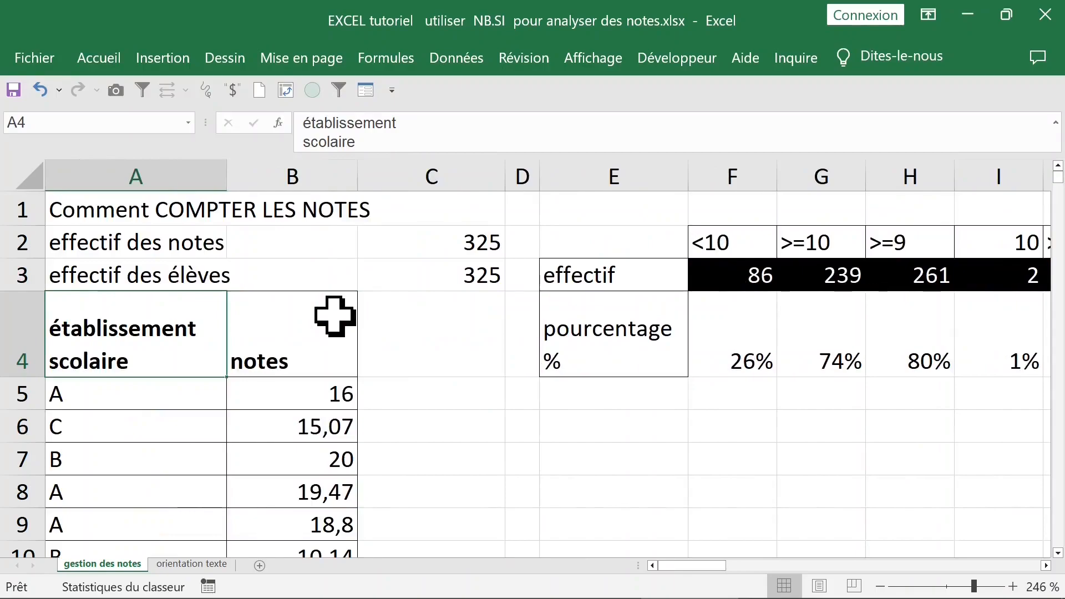
left_click(206, 211)
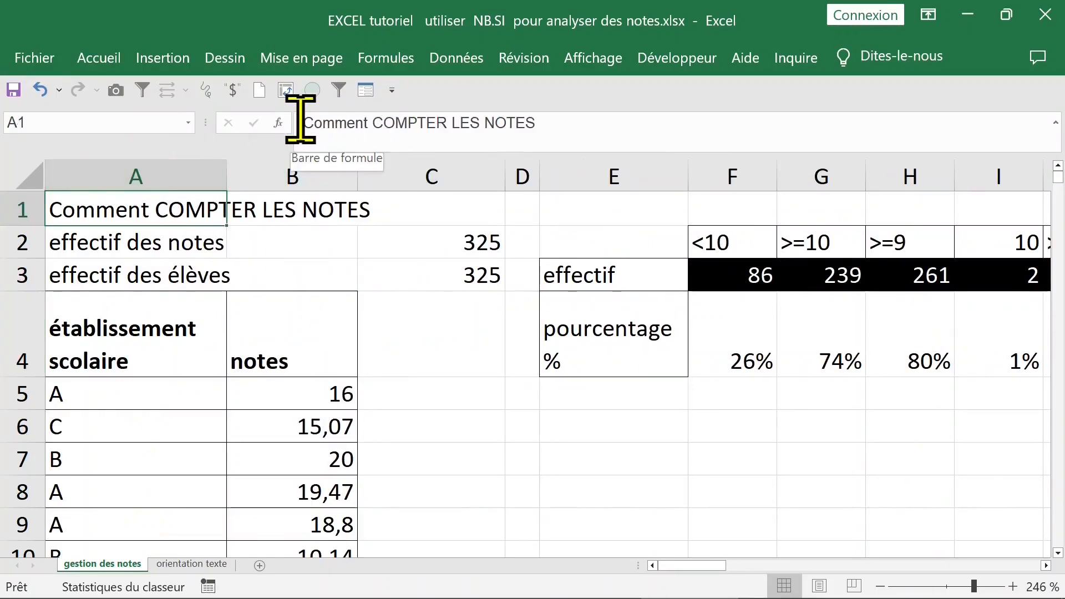
left_click_drag(300, 123, 584, 120)
left_click(444, 272)
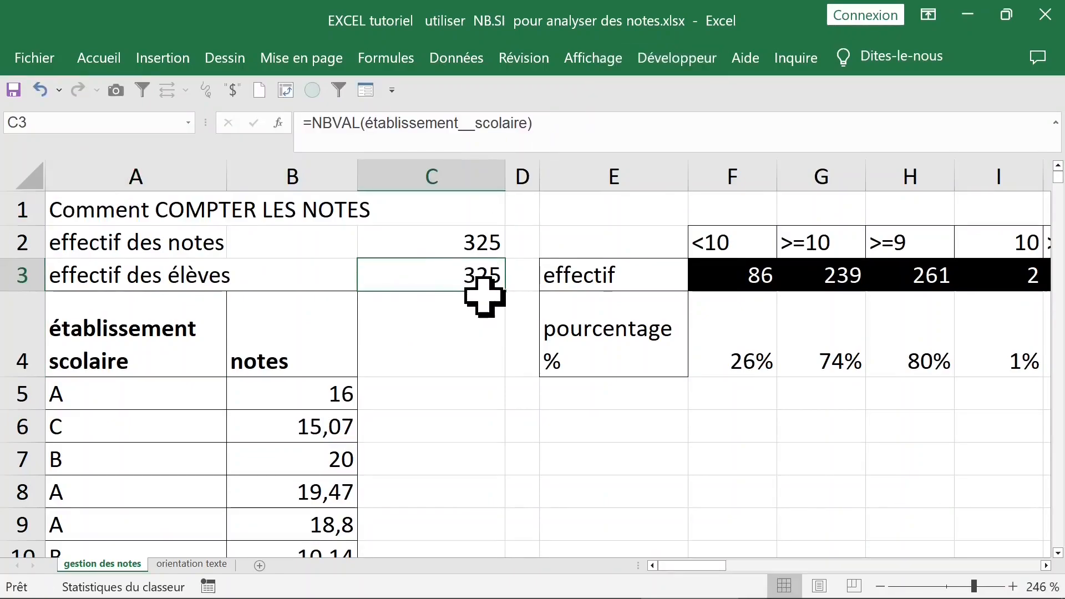
- AutoFit column A to the full length of the title in A1
left_click_drag(967, 587, 946, 587)
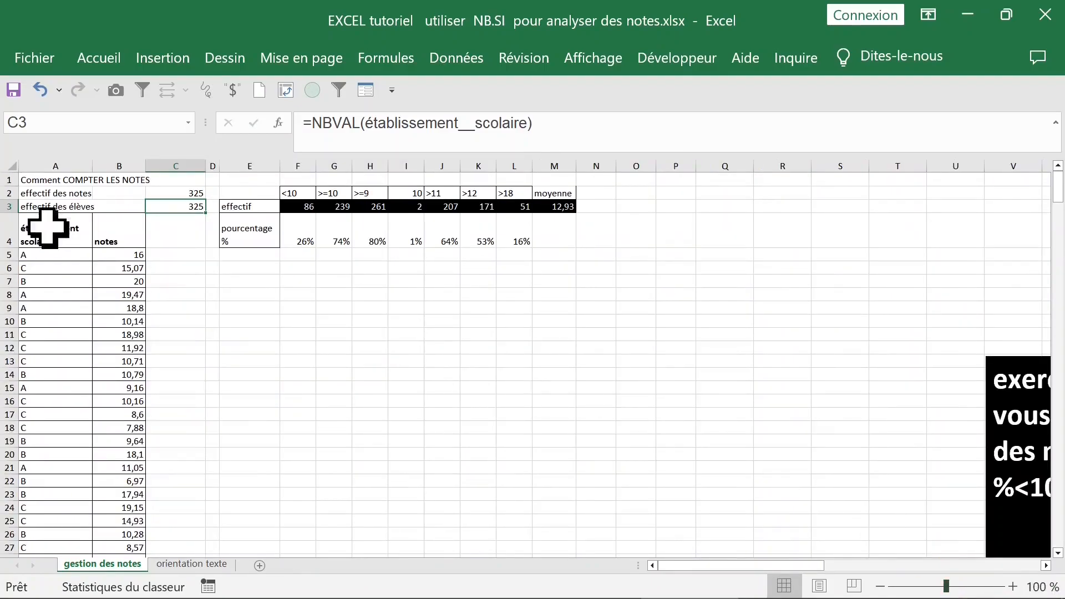
left_click(44, 181)
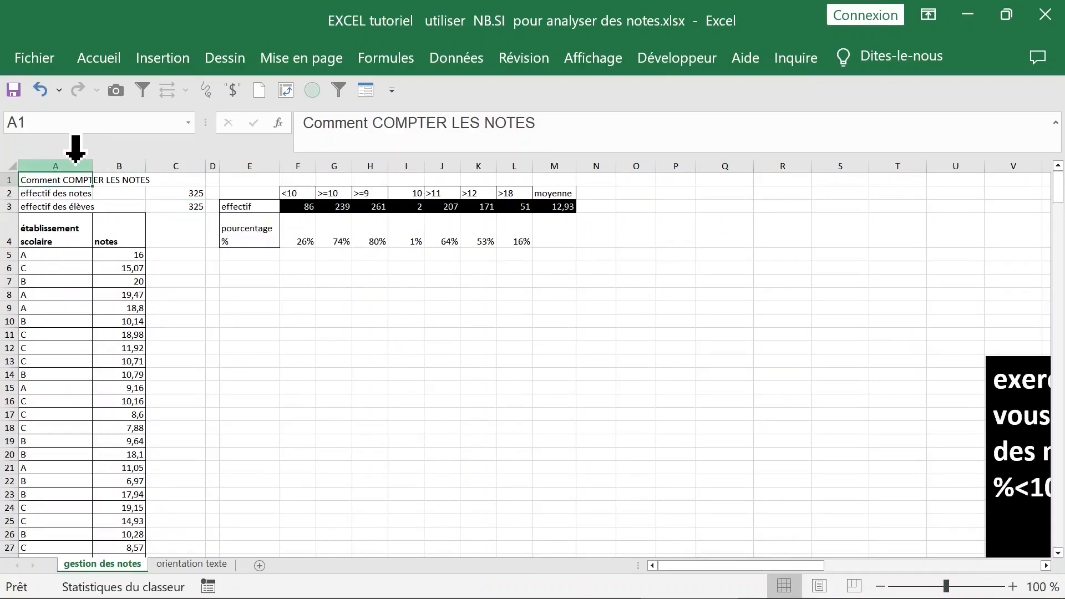
double_click(92, 164)
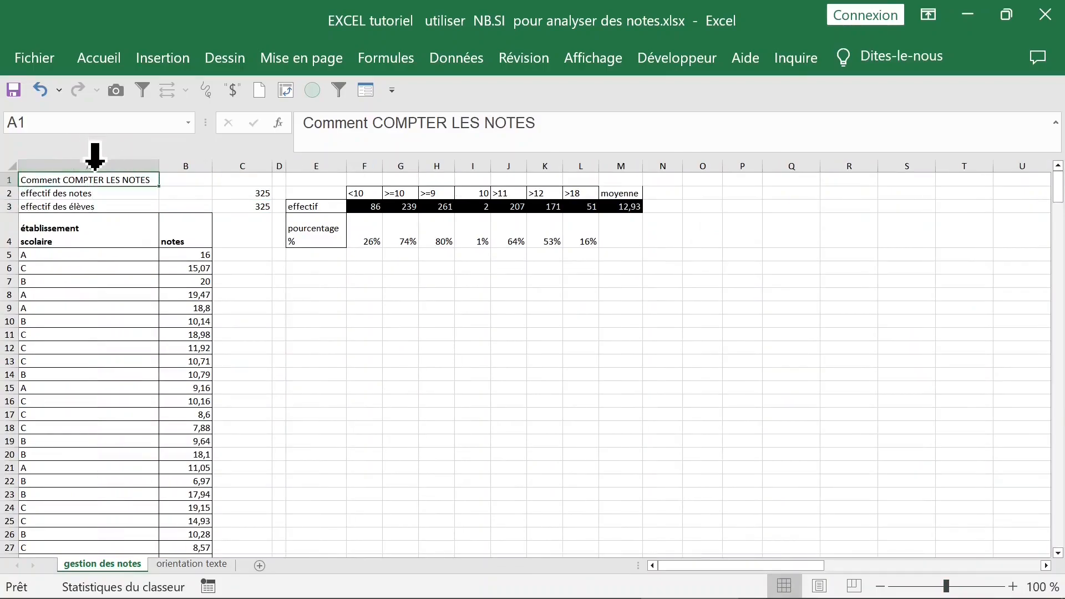
left_click(111, 256)
left_click(125, 306)
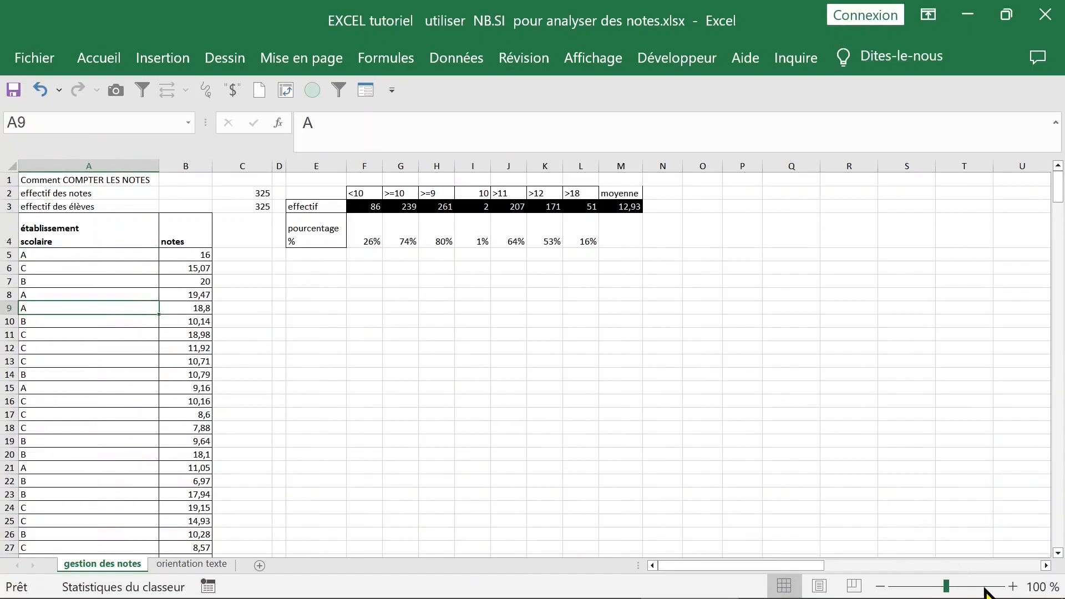
left_click(962, 586)
scroll(515, 428, "up", 2)
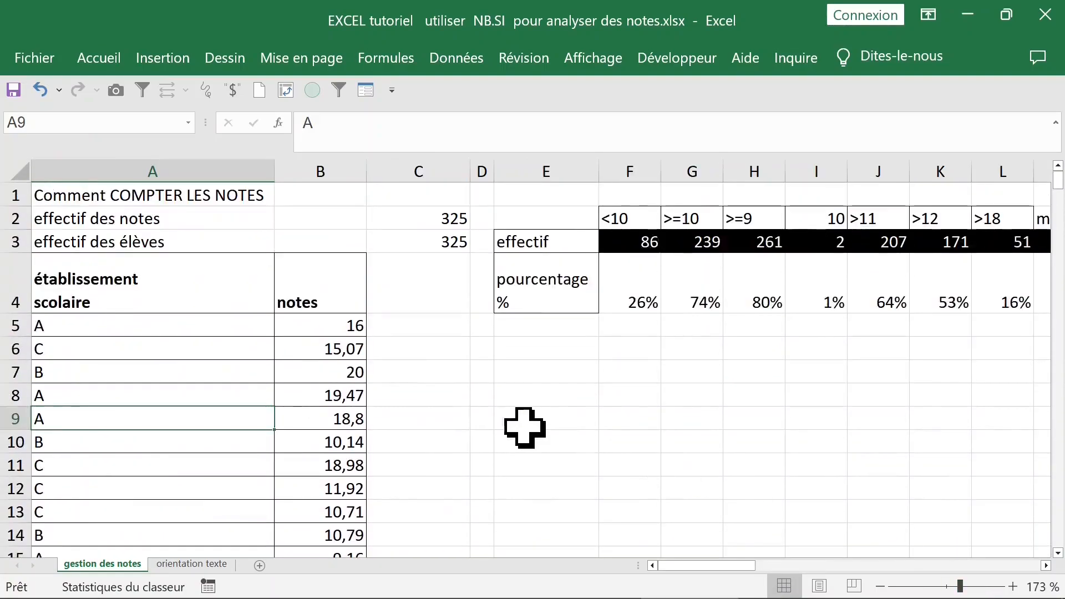
left_click(237, 341)
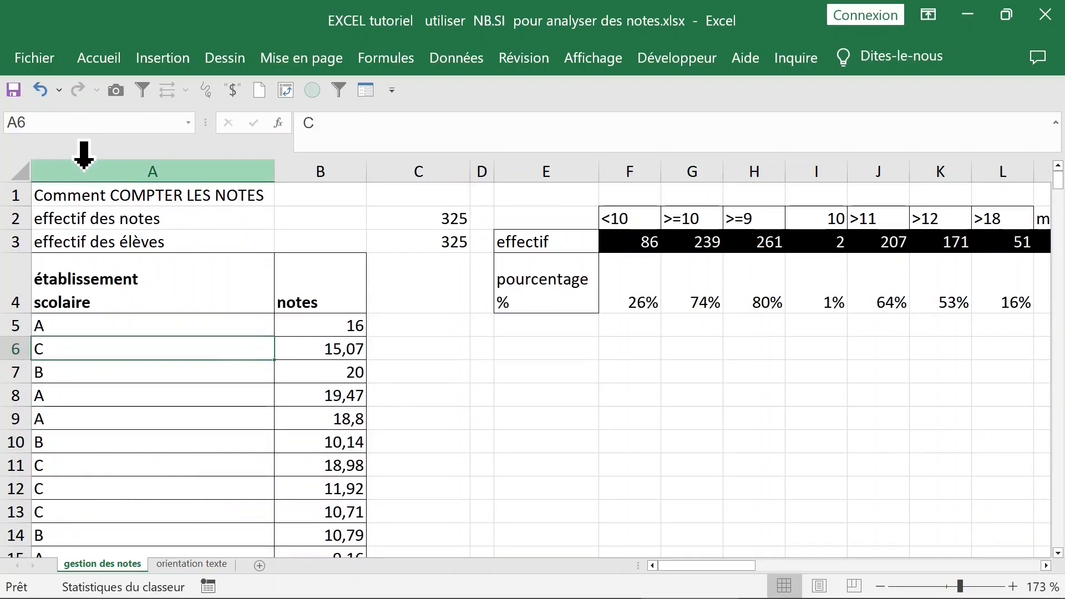
left_click(40, 90)
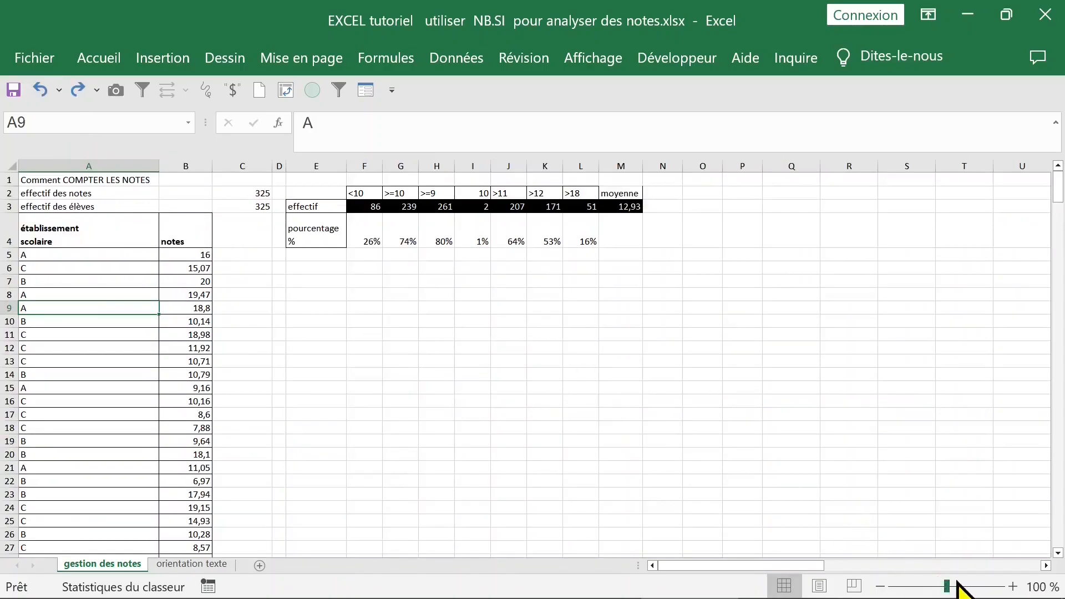
- Append "des 3 établissements" to the title in A1
left_click(959, 587)
left_click(970, 586)
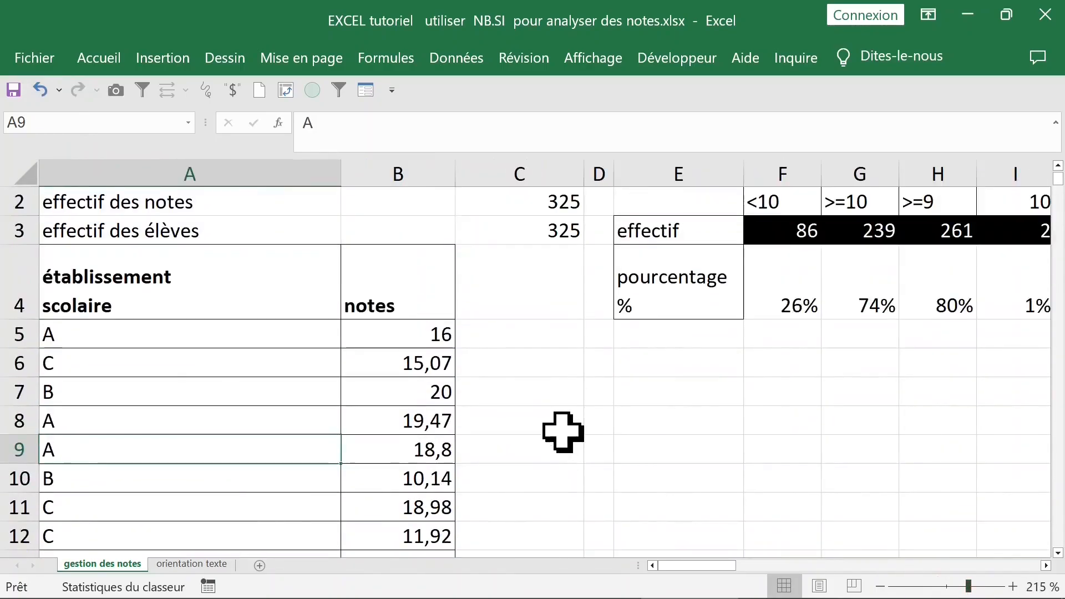
scroll(563, 433, "up", 1)
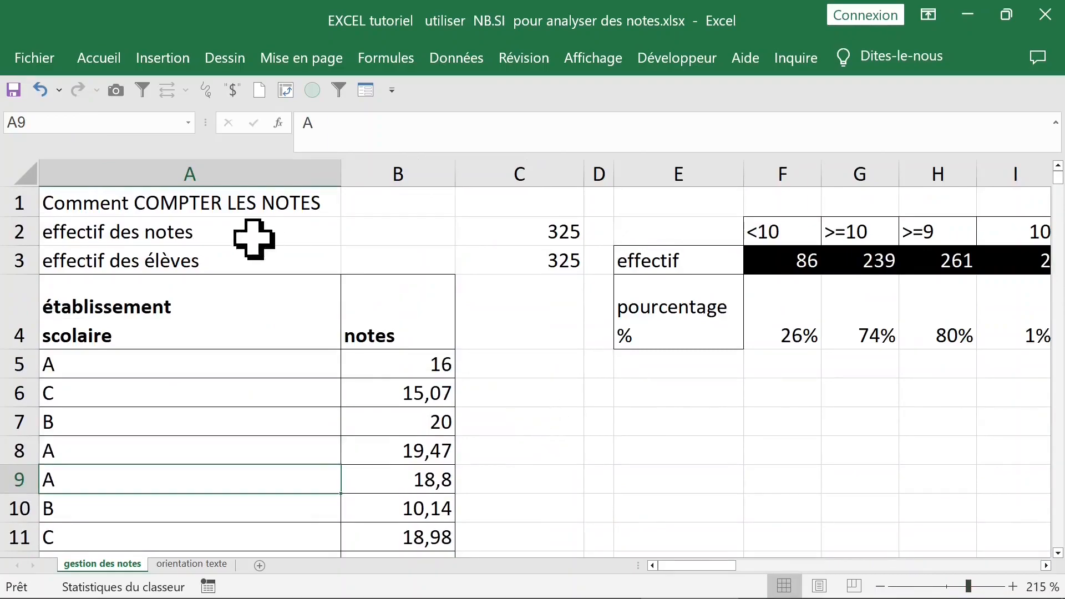
left_click(237, 207)
left_click(574, 123)
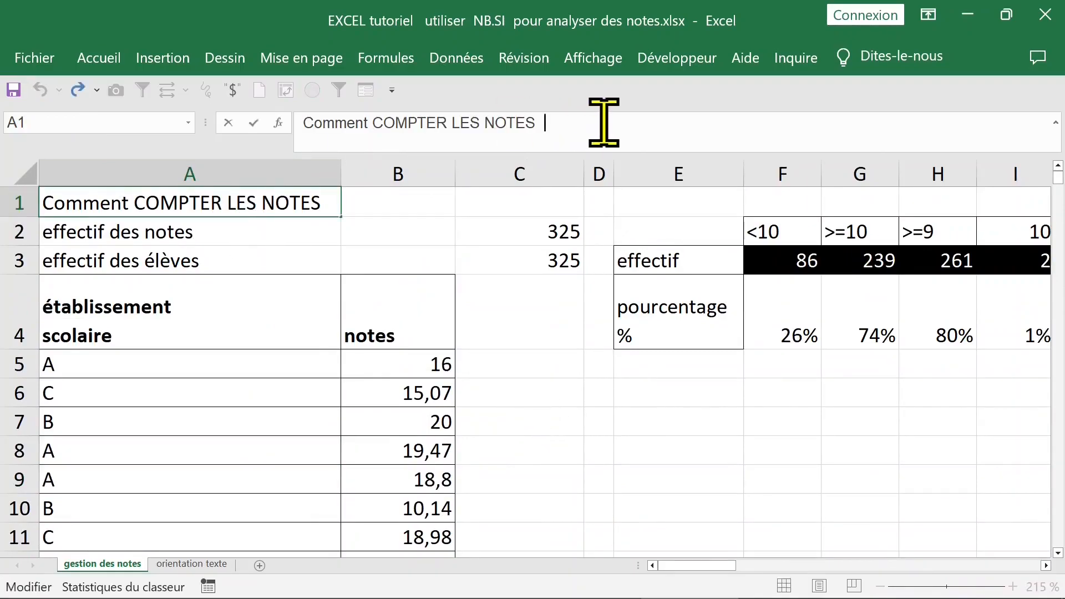
type("des 3 établissements")
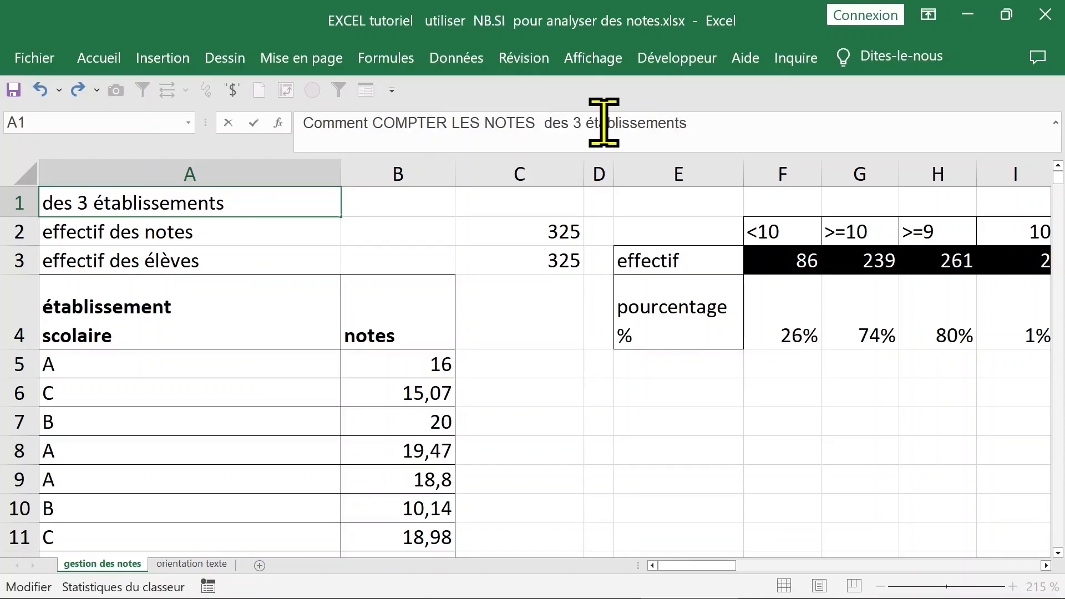
left_click(459, 238)
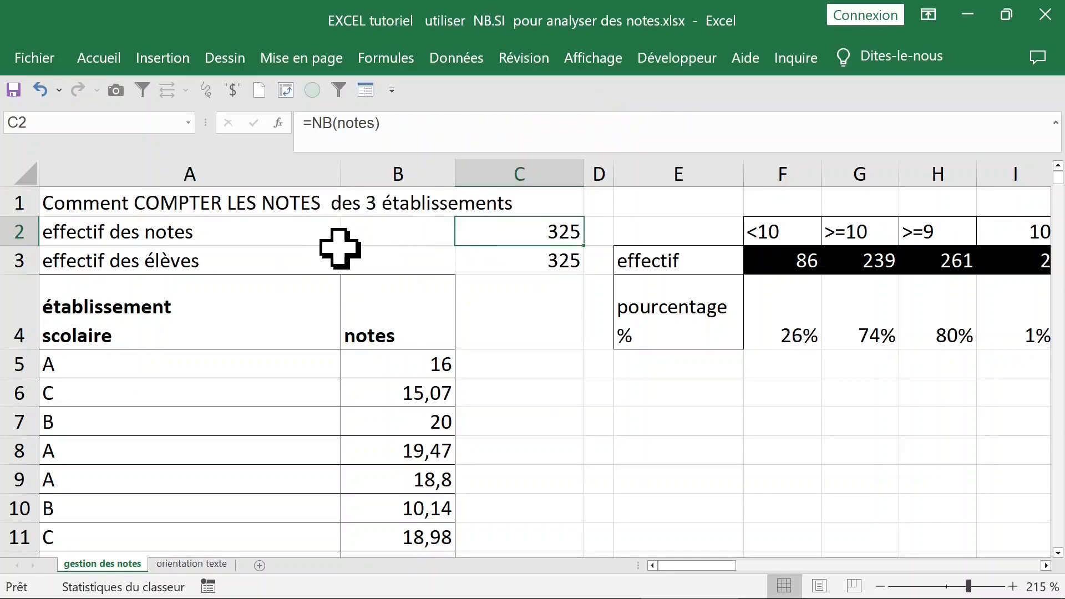
- Center the title across columns A1:D1 with the "Centré sur plusieurs colonnes" horizontal alignment, without merging the cells
left_click(239, 206)
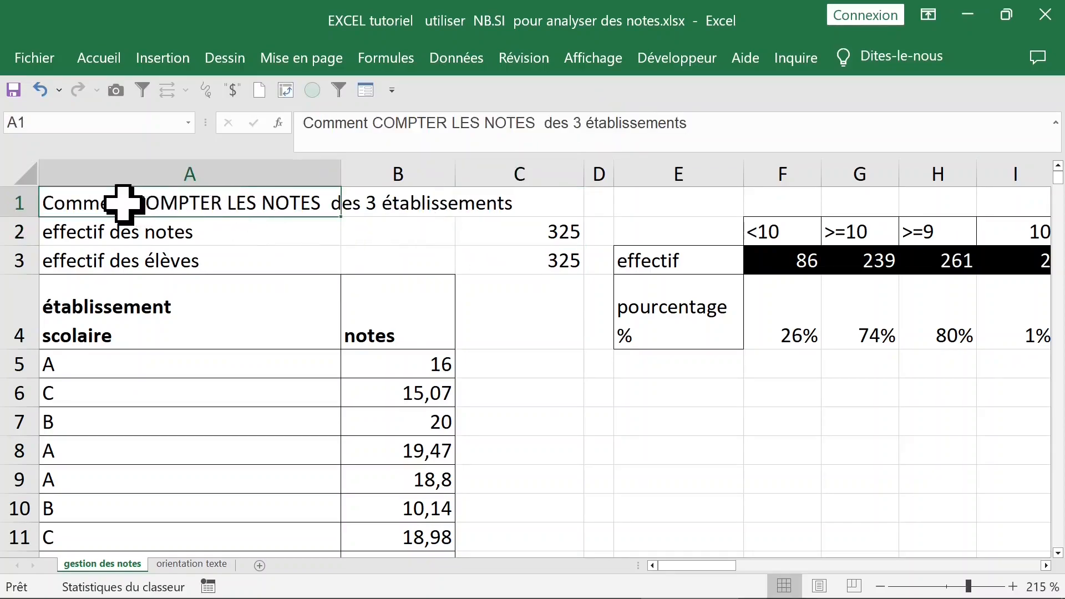
left_click_drag(93, 202, 589, 208)
right_click(482, 209)
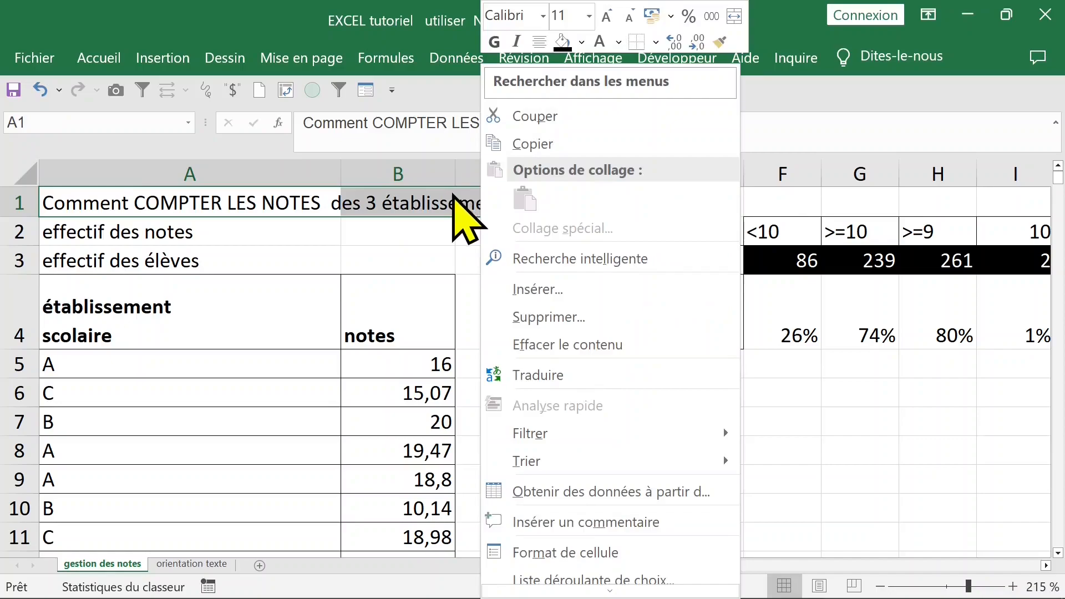
left_click(660, 553)
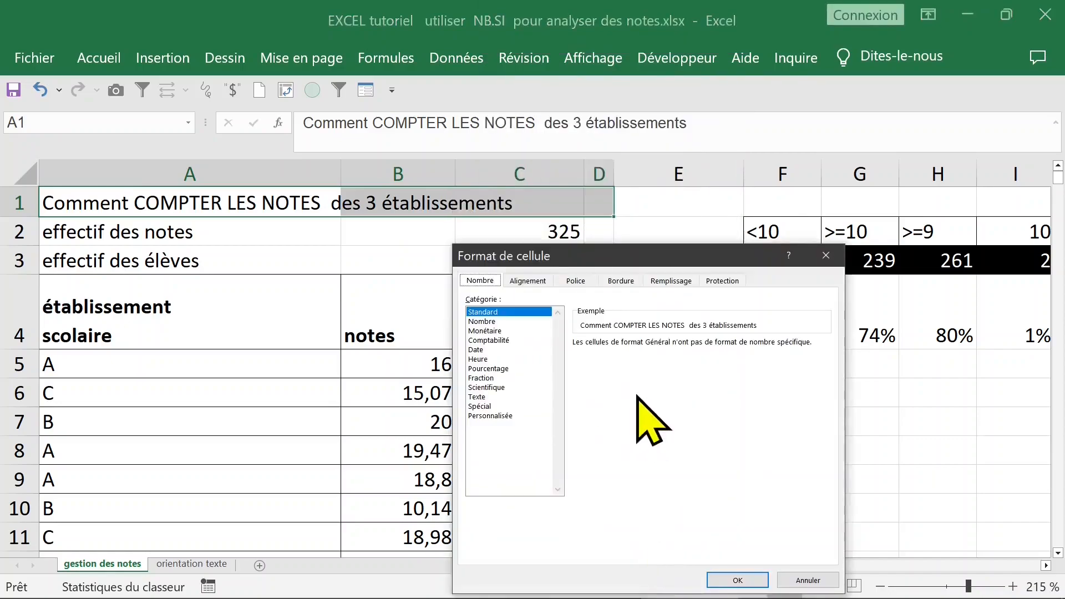
left_click(530, 282)
left_click(542, 328)
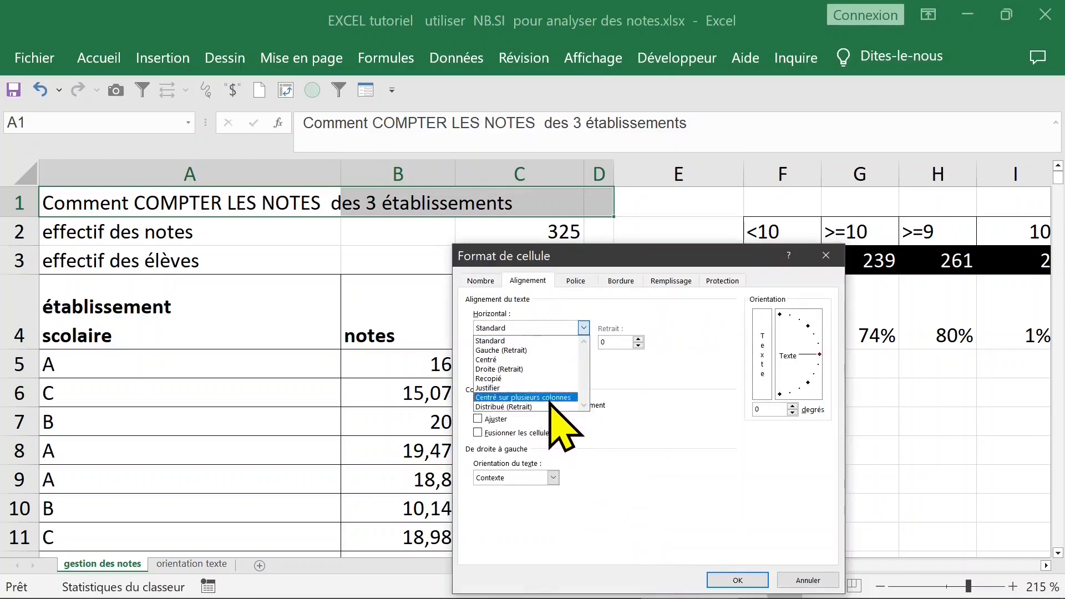
left_click(551, 398)
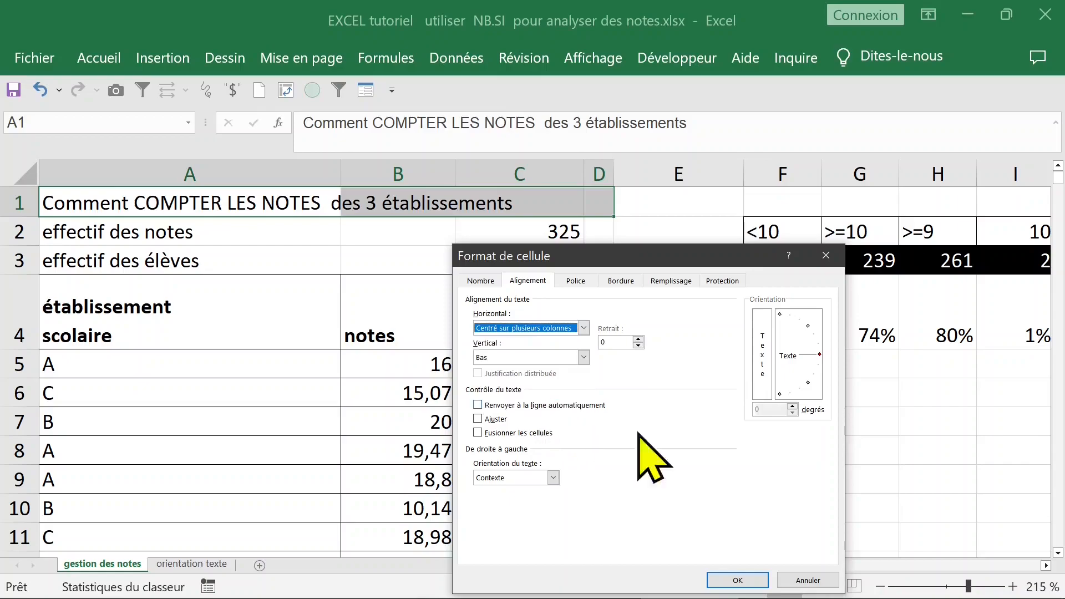
left_click(738, 581)
- AutoFit column A and manually widen it to make room for the centered title
left_click(322, 299)
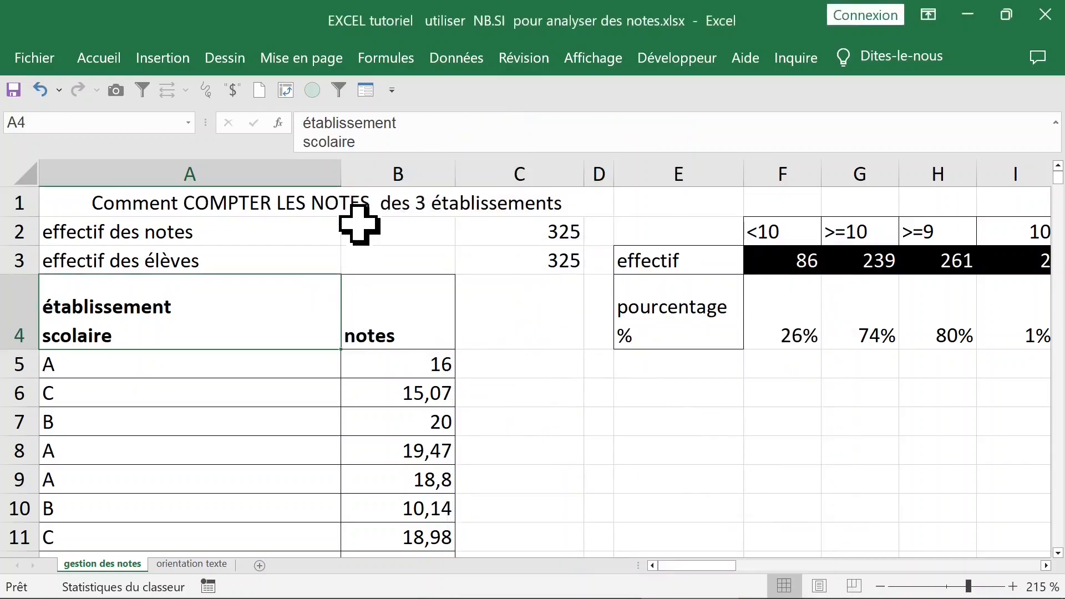
double_click(340, 175)
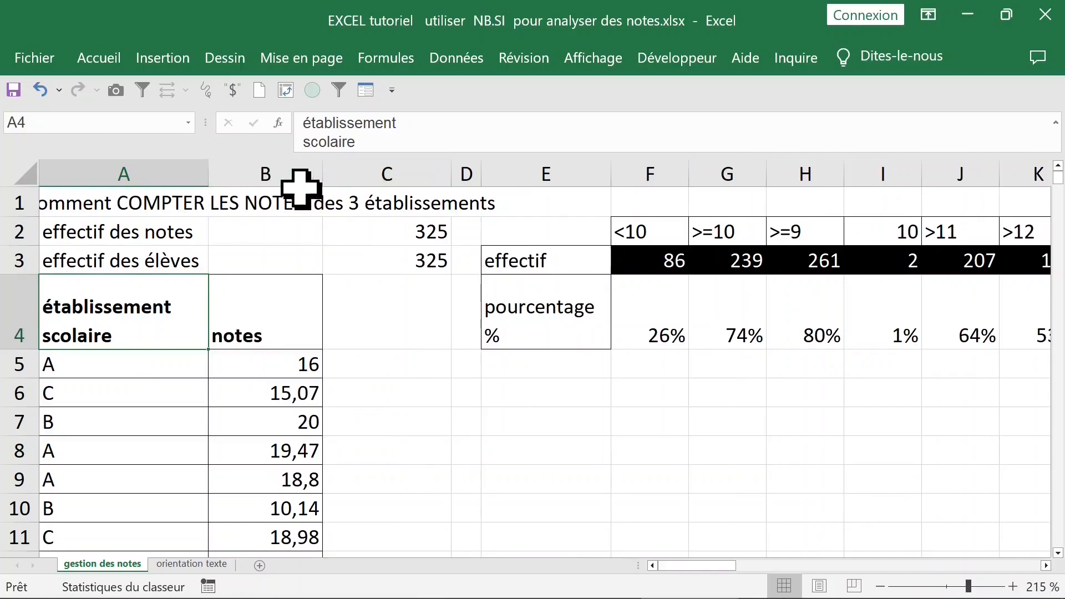
left_click_drag(208, 174, 331, 173)
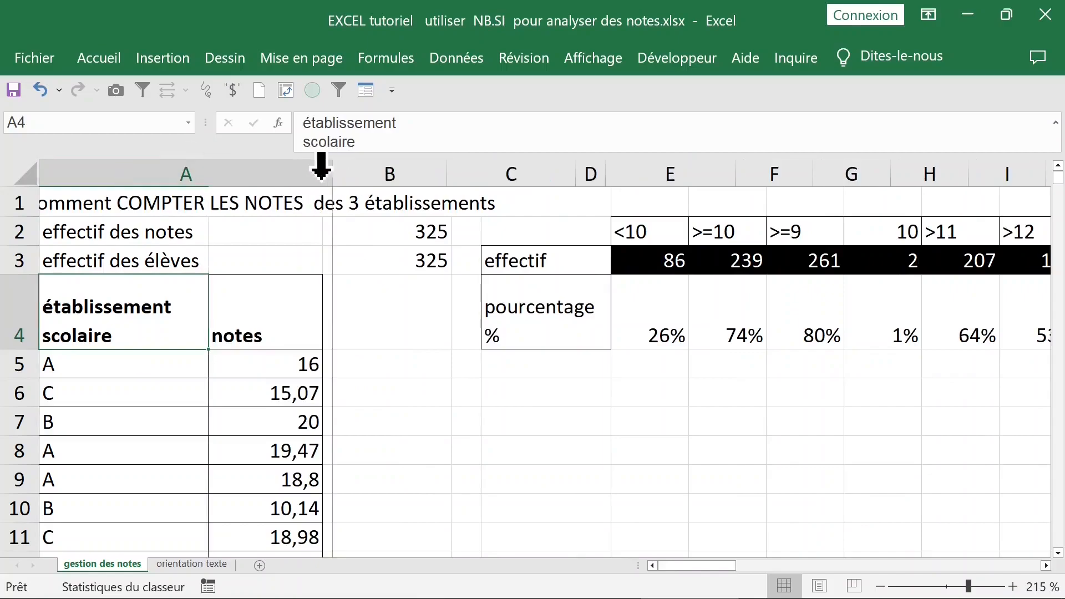
- Widen column A so that the whole title in A1 is readable and narrow column E slightly
double_click(327, 175)
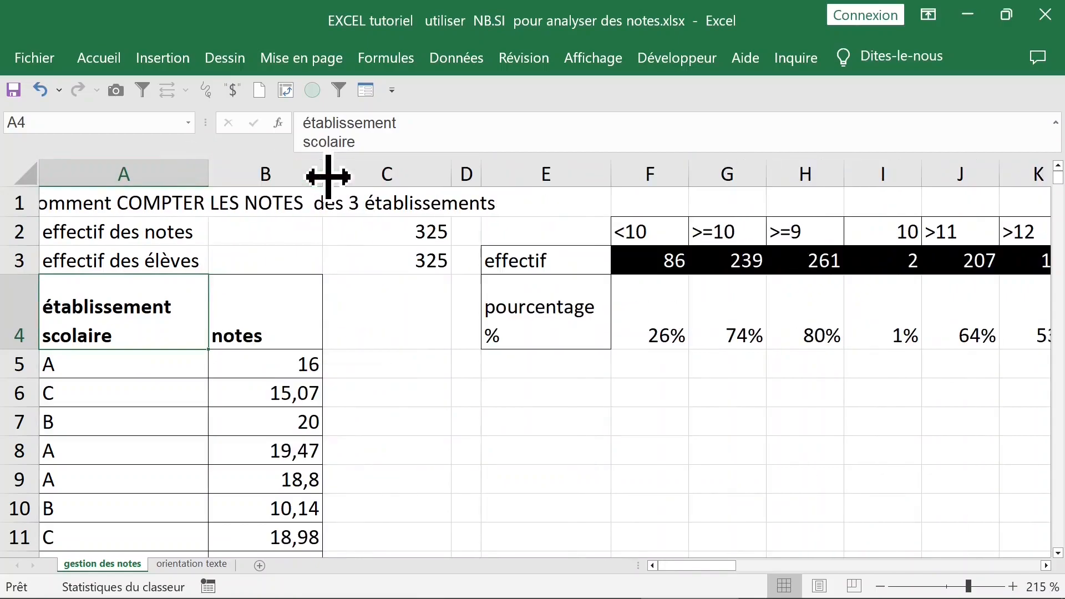
left_click_drag(210, 174, 254, 173)
left_click(413, 302)
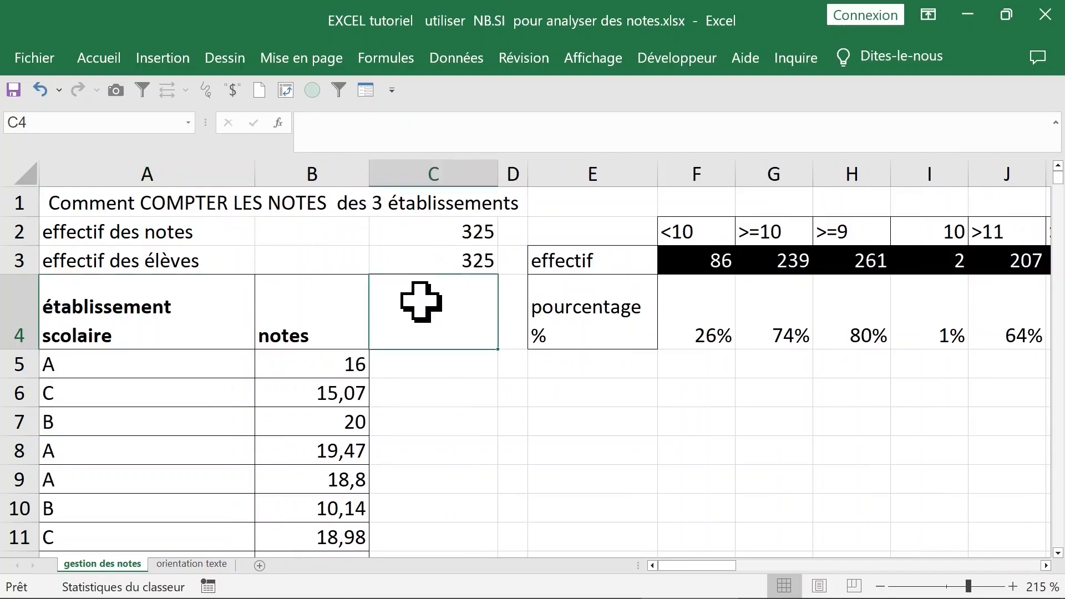
left_click(584, 313)
left_click_drag(656, 177, 650, 176)
- Check the count formulas in C2 and C3 and extend the grades header in B4 to "notes 1 trim"
left_click(493, 239)
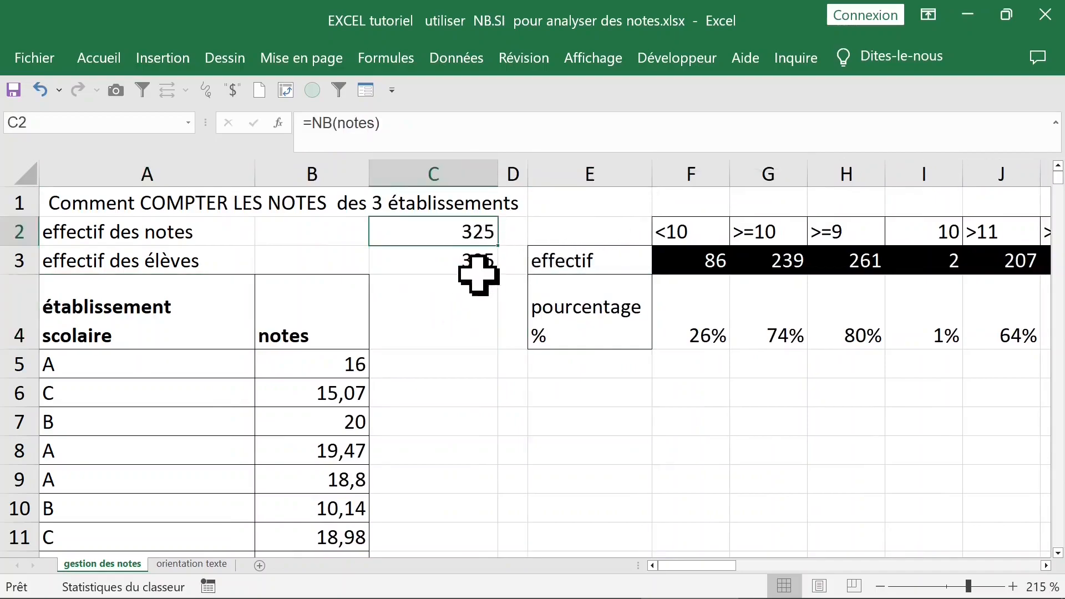
left_click(482, 265)
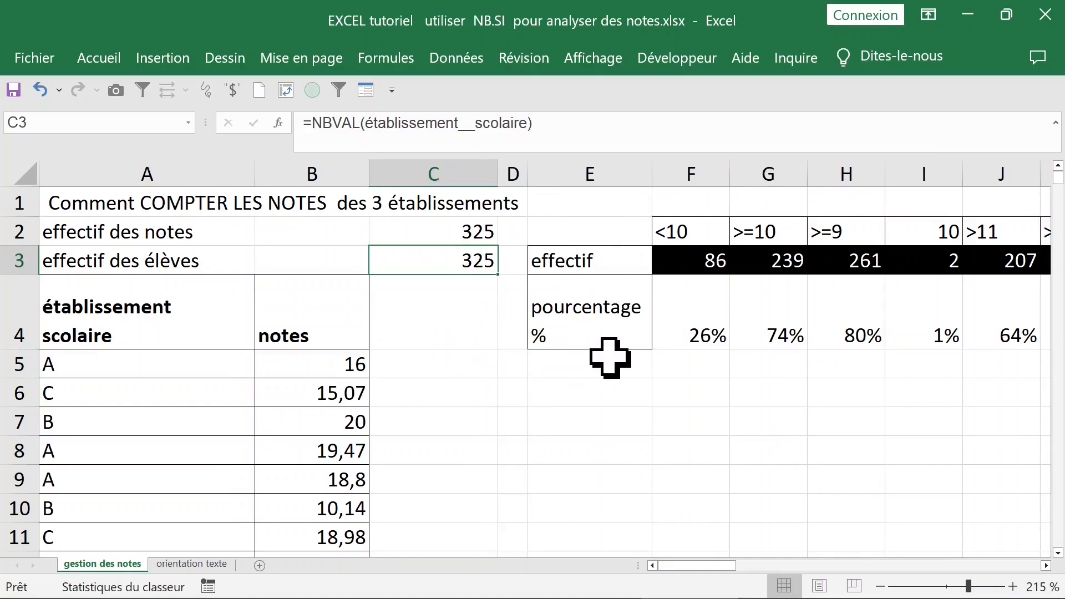
left_click(641, 358)
left_click(332, 394)
left_click(326, 345)
left_click(322, 373)
left_click(330, 334)
double_click(327, 339)
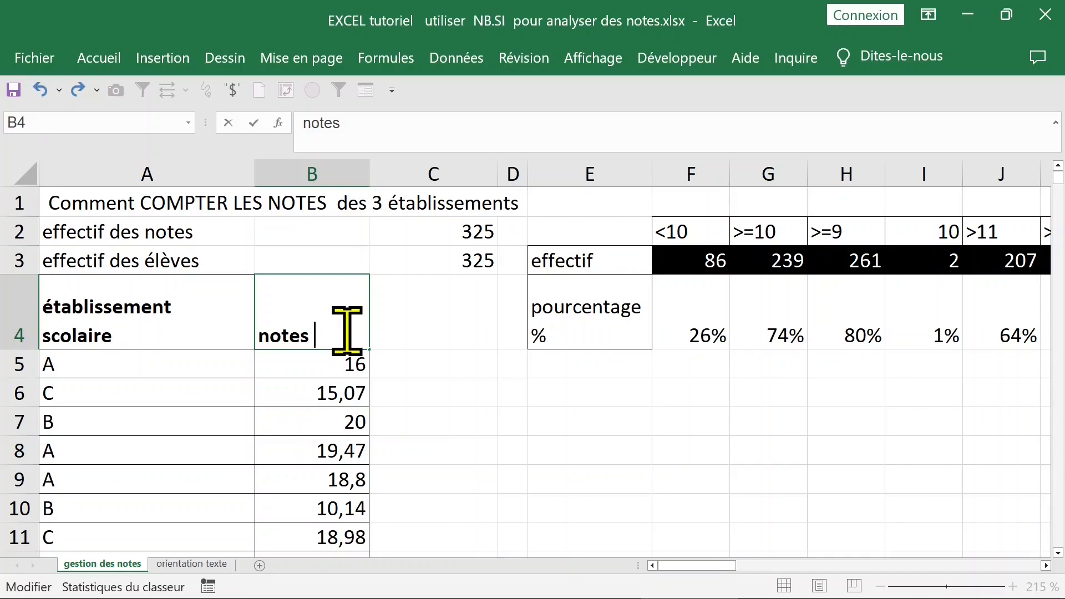
type("1 trim")
left_click(286, 388)
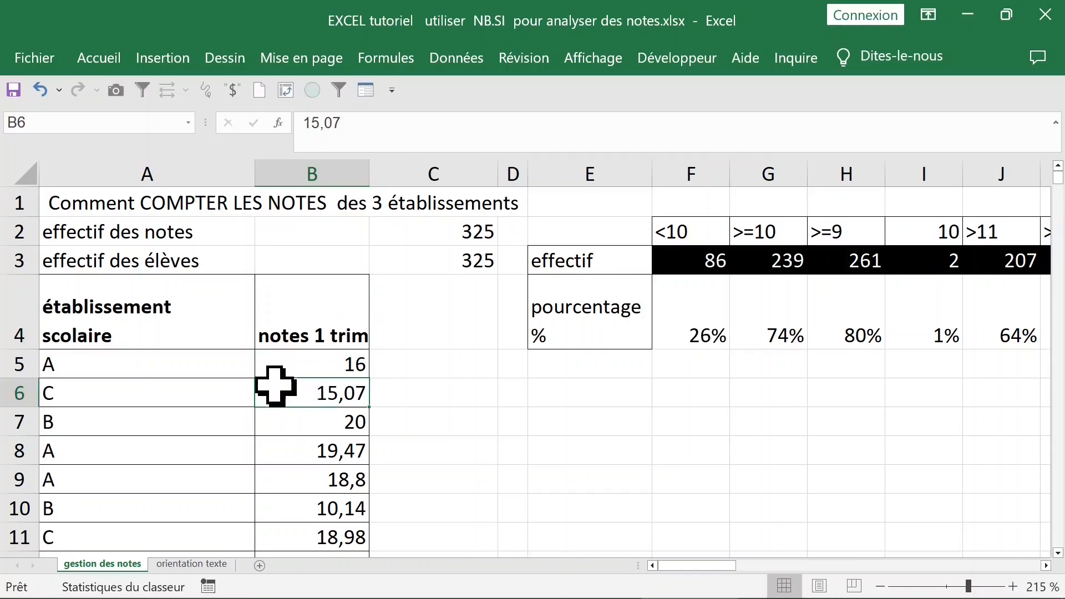
- Copy the B4 header into C4 and change it to "notes 2ème trim"
left_click(419, 328)
left_click(320, 333)
left_click_drag(370, 350, 440, 338)
left_click(442, 328)
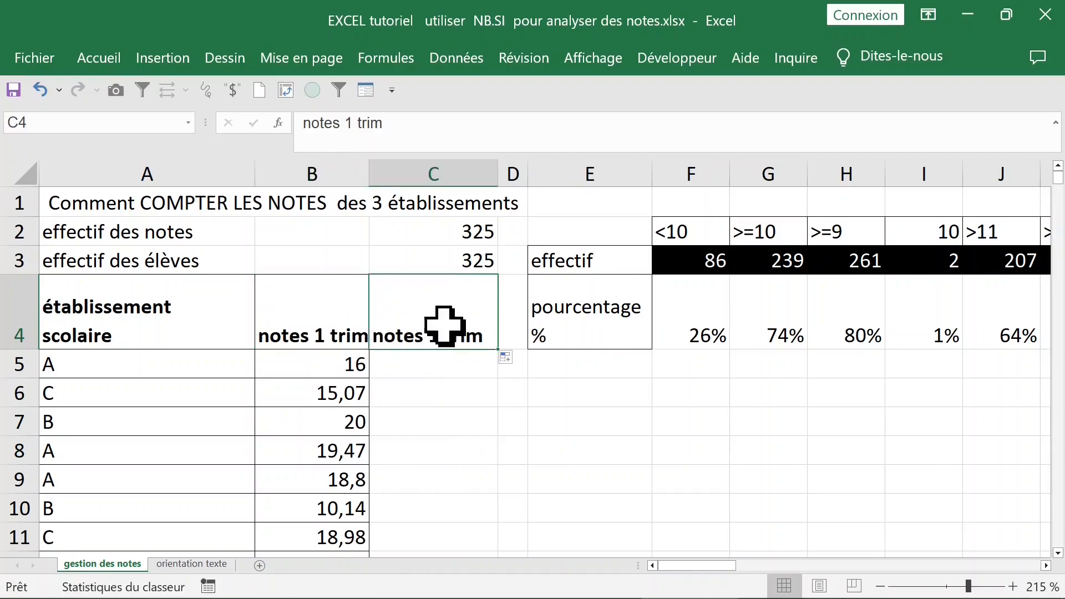
left_click(432, 144)
key("Left")
key("Left")
key("Left")
key("Left")
key("Left")
key("BackSpace")
type("2")
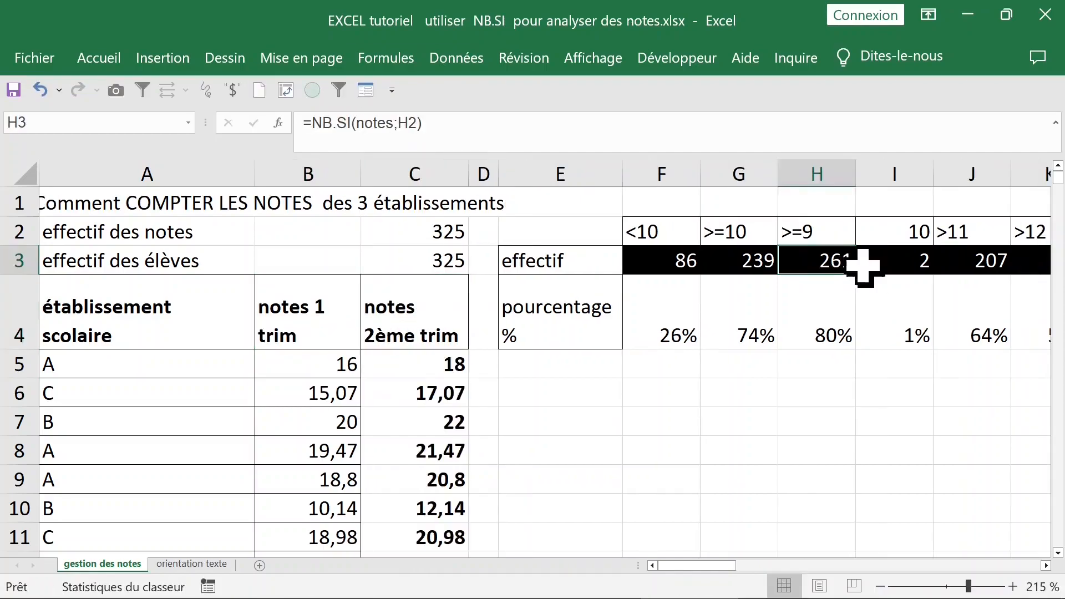
key("Right")
- Examine the NB.SI formulas in F3 and H3 and the percentage formula in F4
left_click(673, 266)
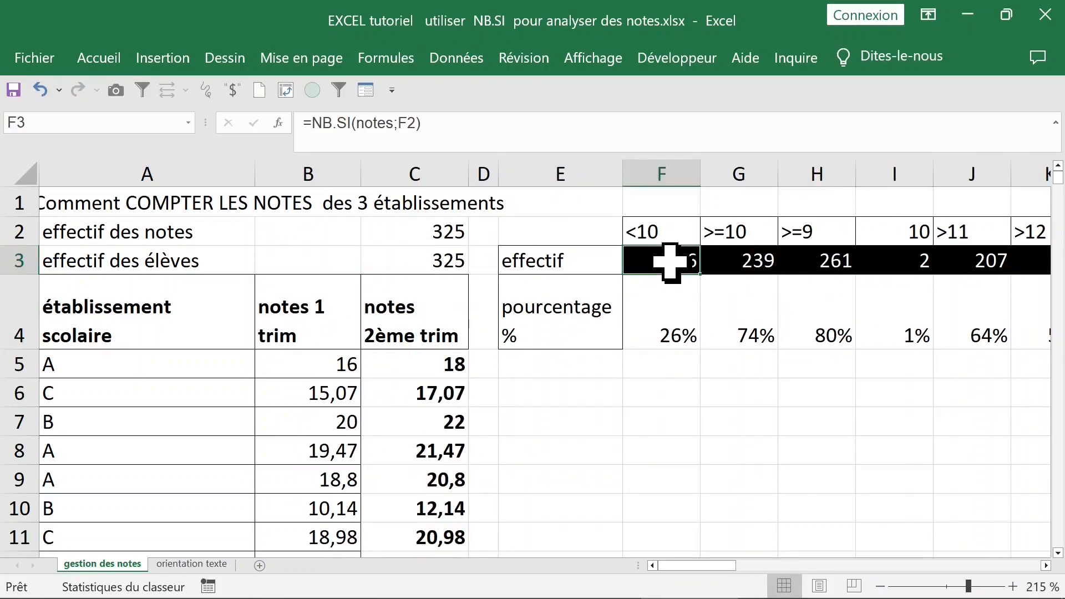
left_click(816, 265)
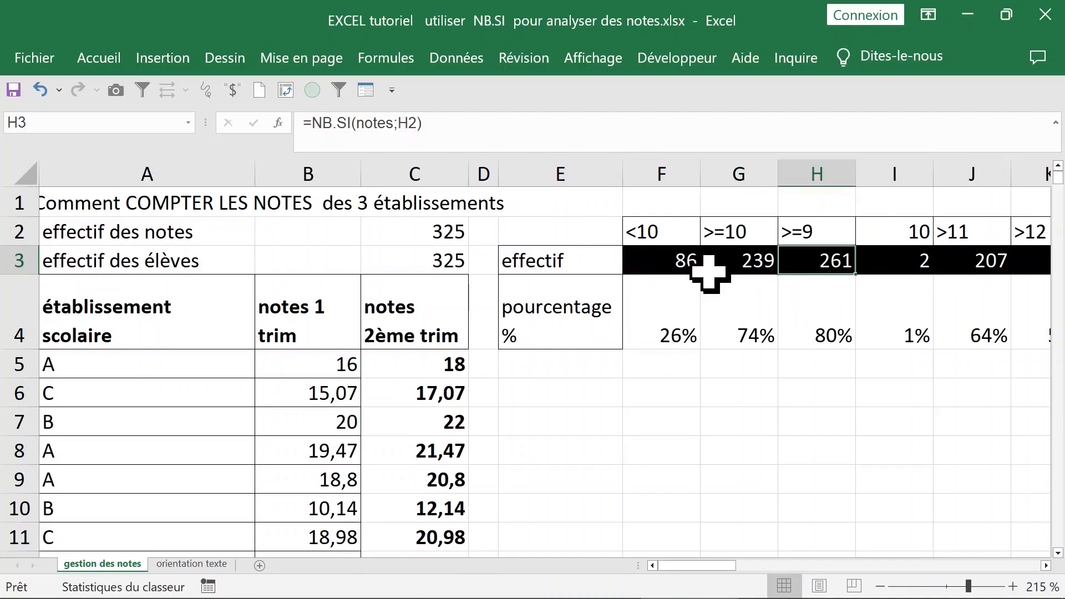
left_click(686, 261)
left_click(682, 333)
left_click(676, 264)
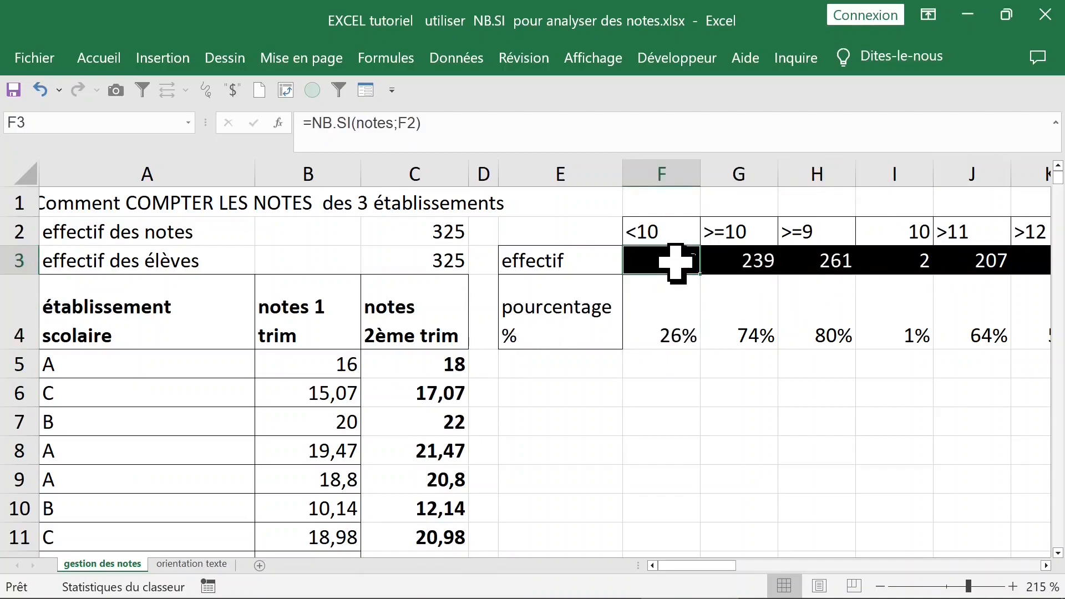
- Name the range of second-term grades, C5:C329, "notes2"
left_click(422, 362)
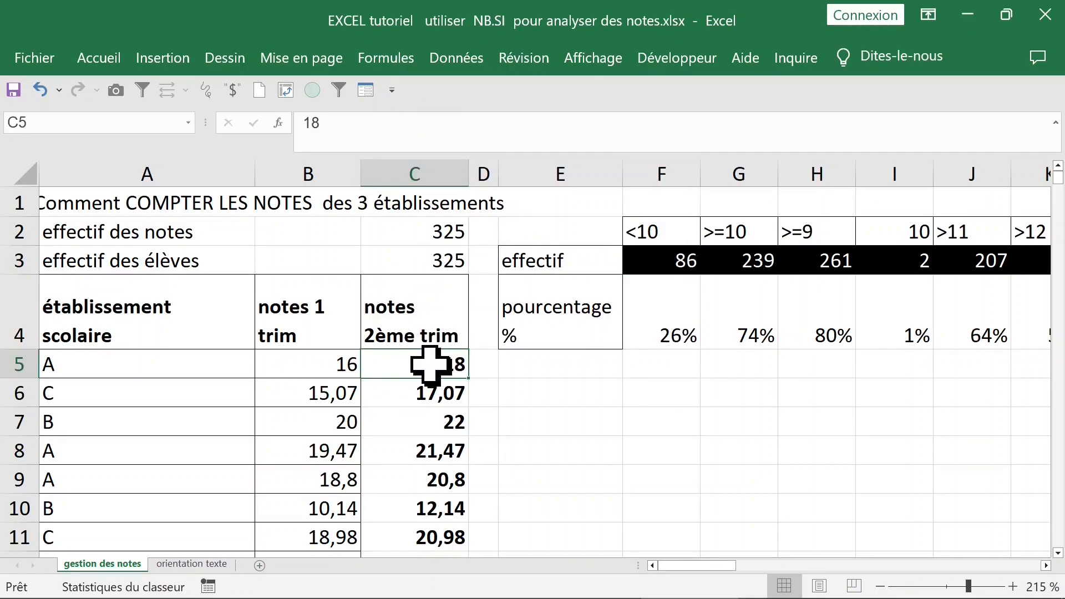
key("ctrl+shift+Down")
left_click(45, 123)
type("botes")
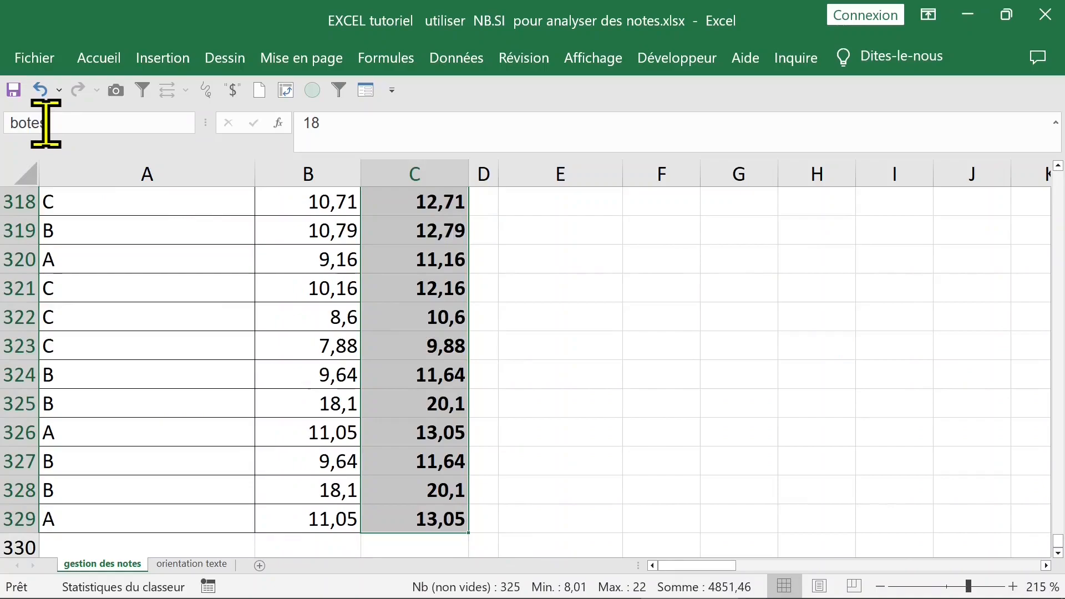
type("2")
left_click(18, 123)
key("BackSpace")
type("n")
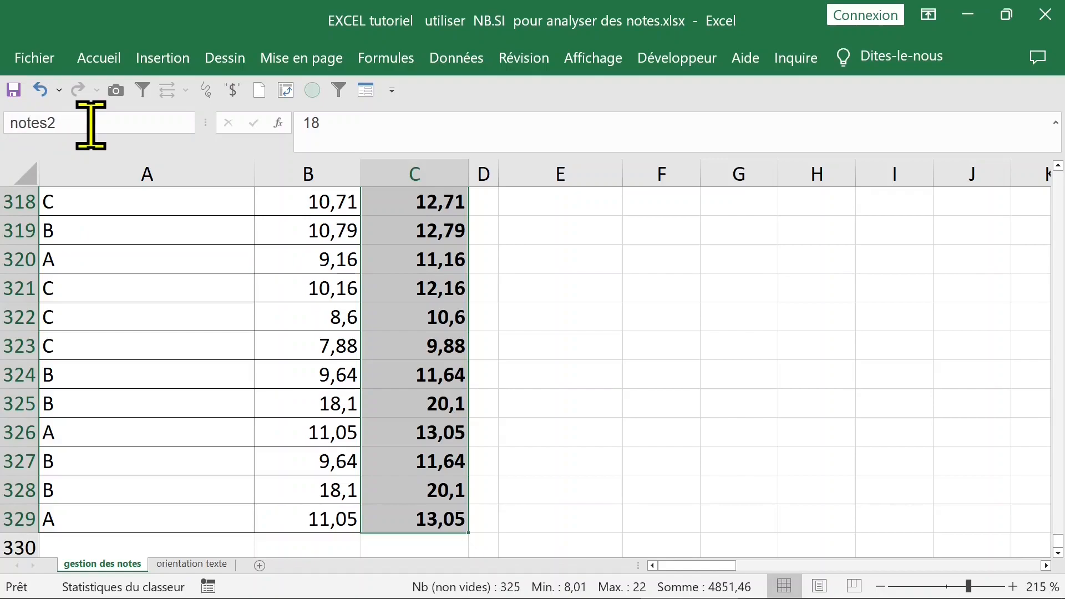
key("Return")
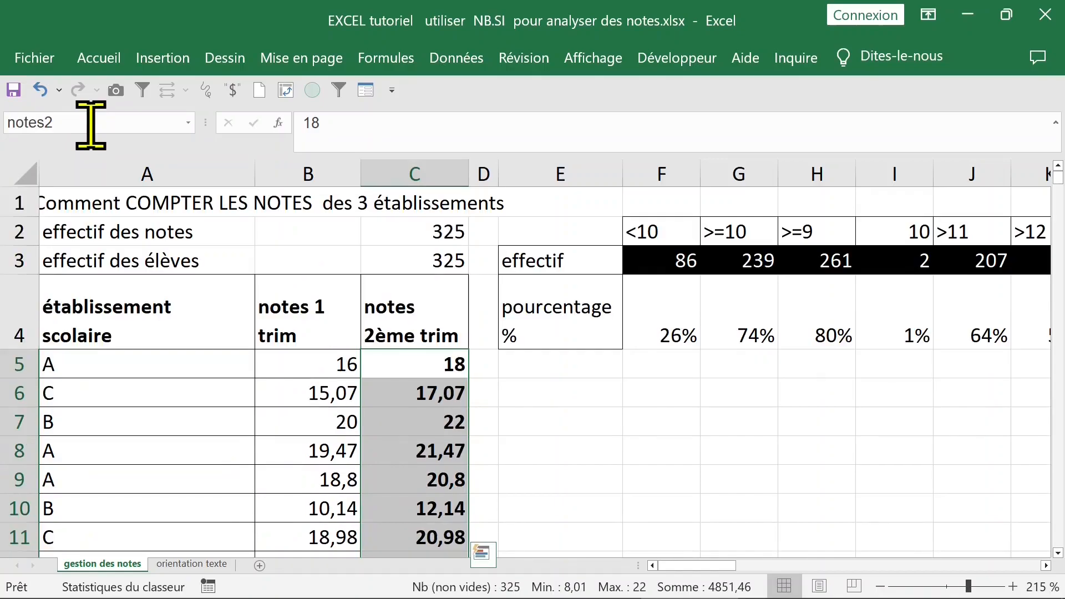
- Change the F3 formula to =NB.SI(notes2;F2) and fill it across through I3
left_click(647, 262)
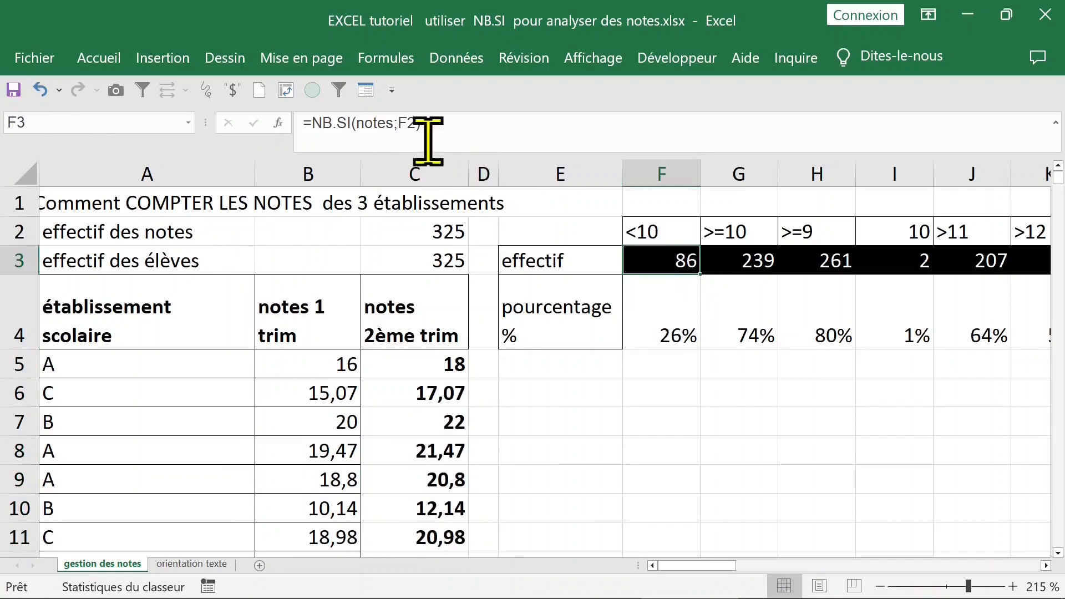
left_click(395, 123)
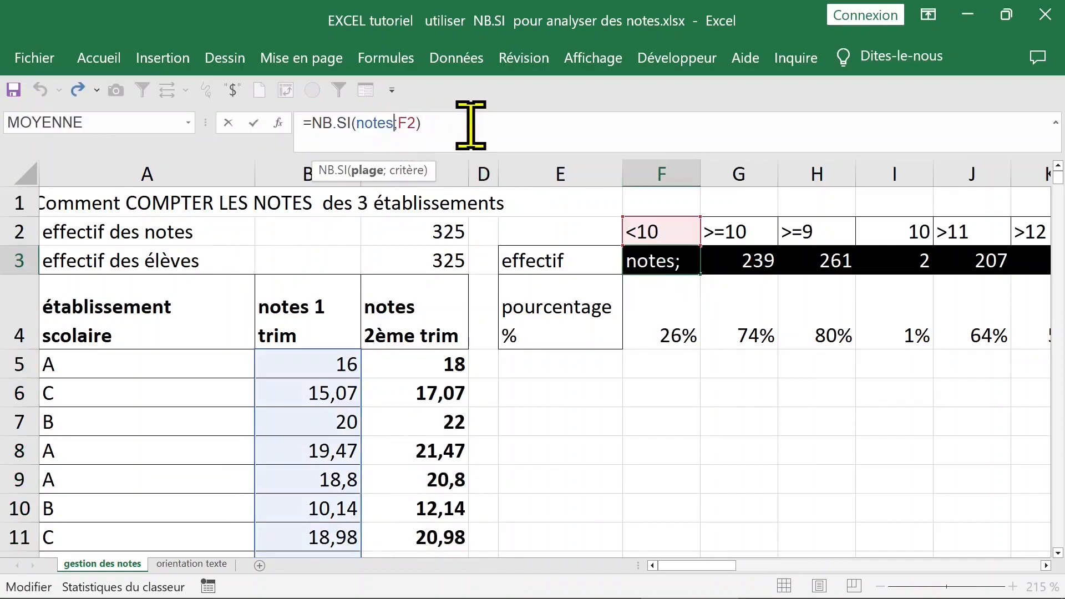
type("2")
key("Return")
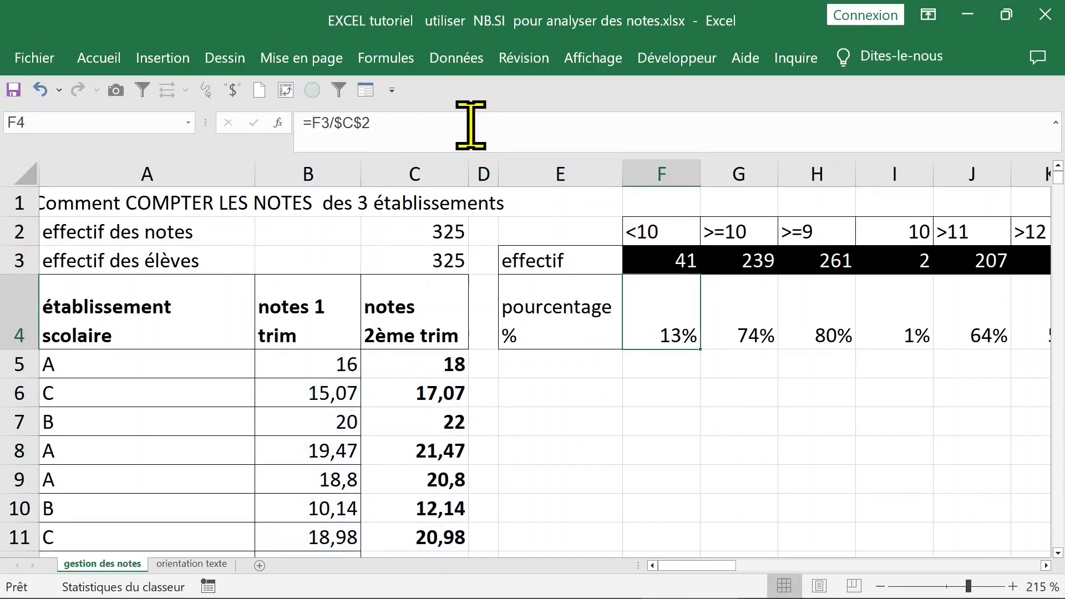
left_click(661, 262)
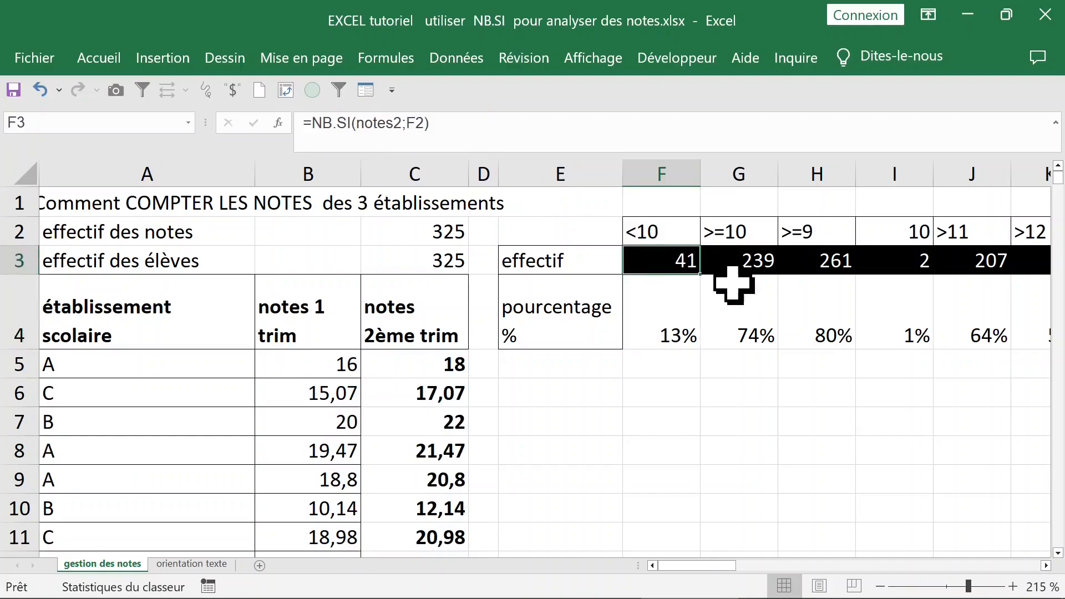
left_click_drag(702, 274, 888, 274)
scroll(230, 262, "right", 3)
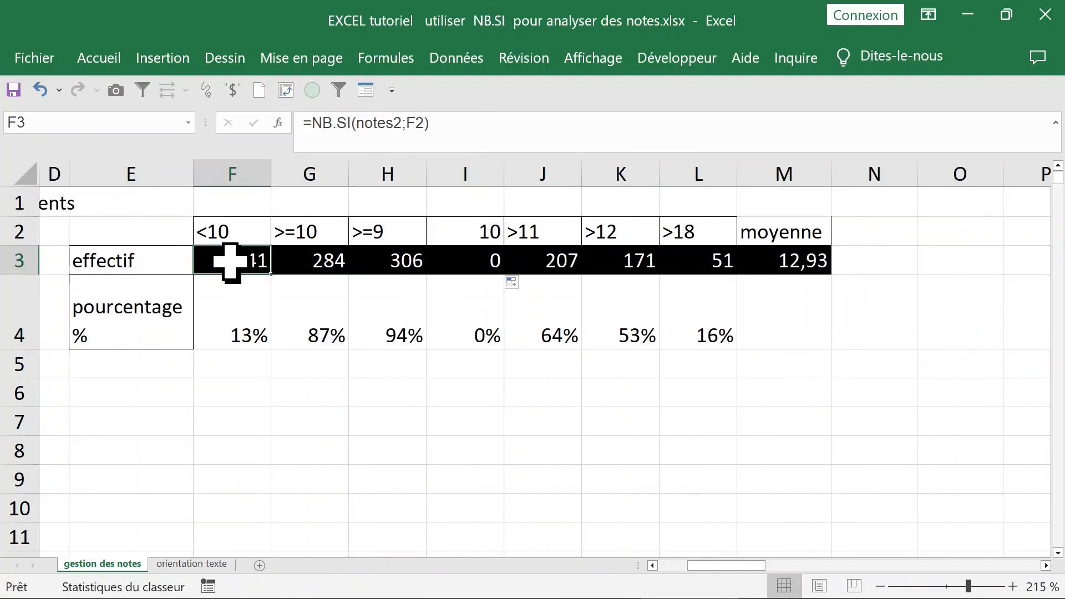
- Try to replace every "notes" with "notes2" in the formulas of F3:M3 and undo the replacement
left_click_drag(231, 262, 798, 260)
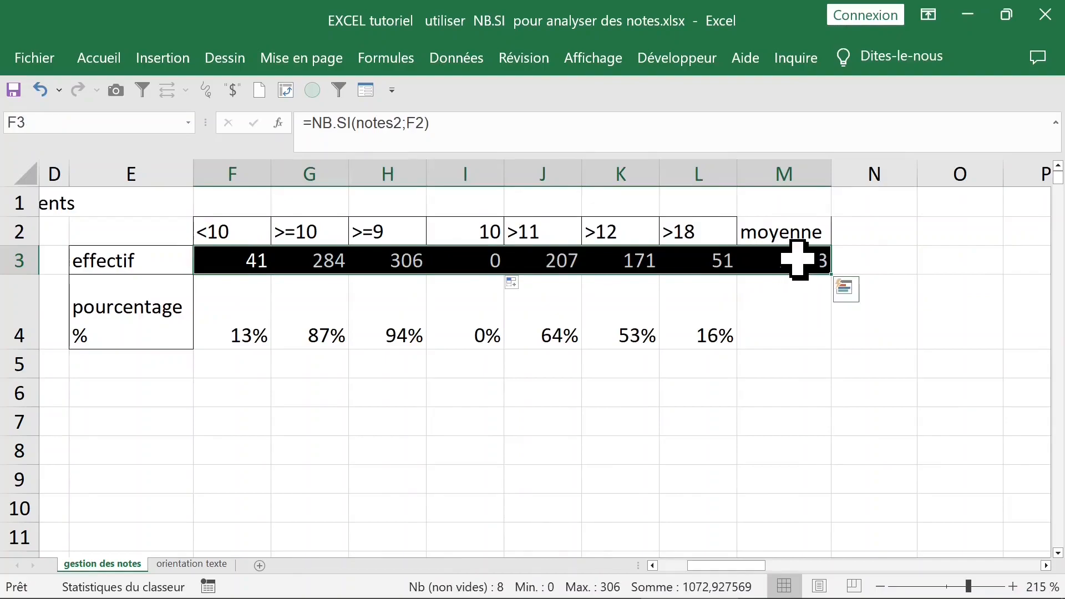
key("ctrl+h")
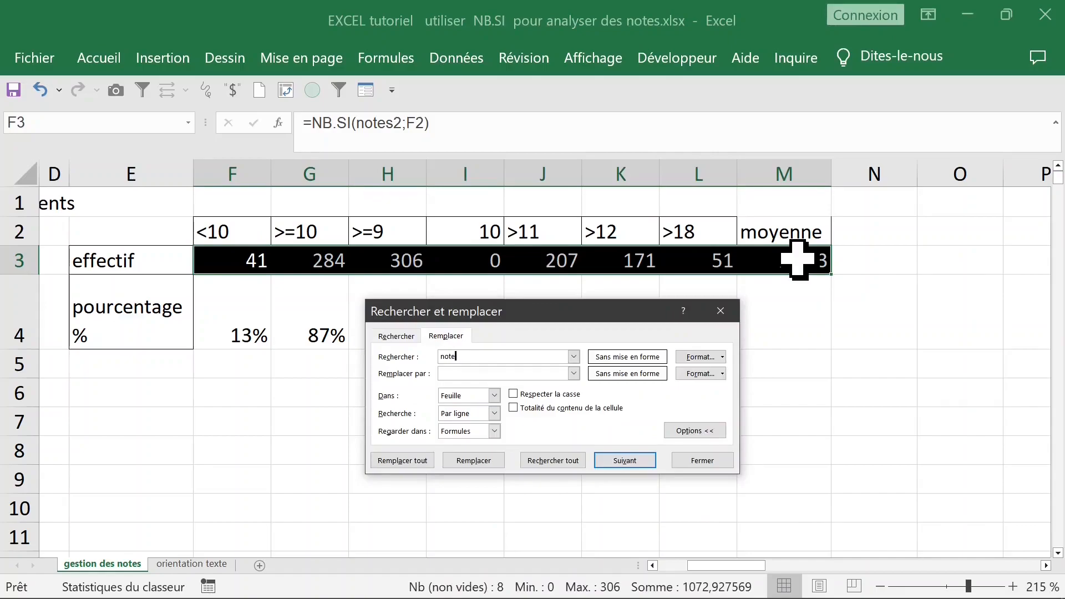
type("notes2")
left_click(547, 464)
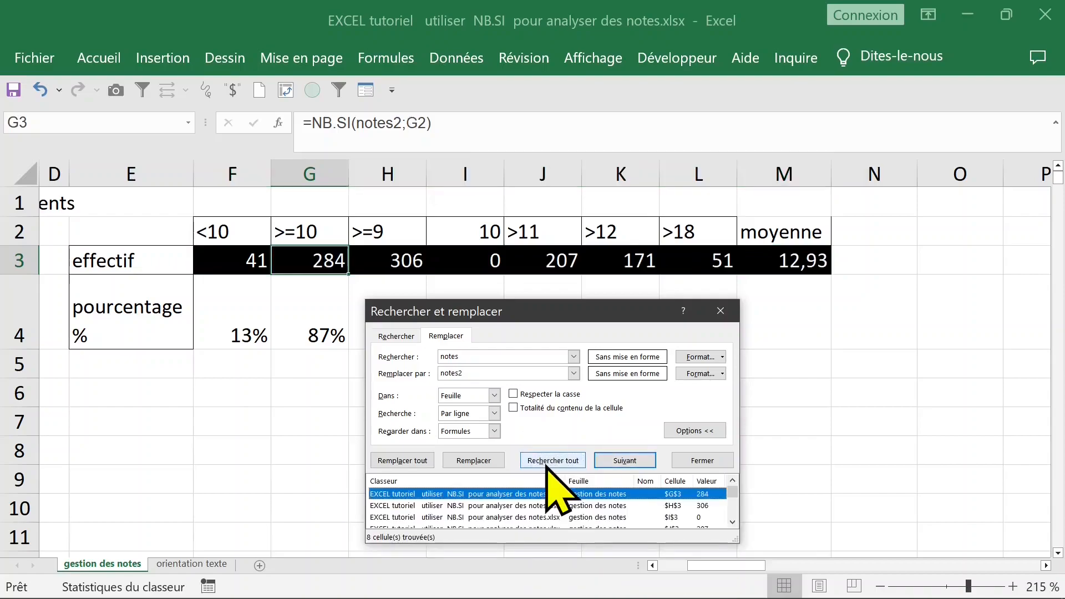
left_click(417, 463)
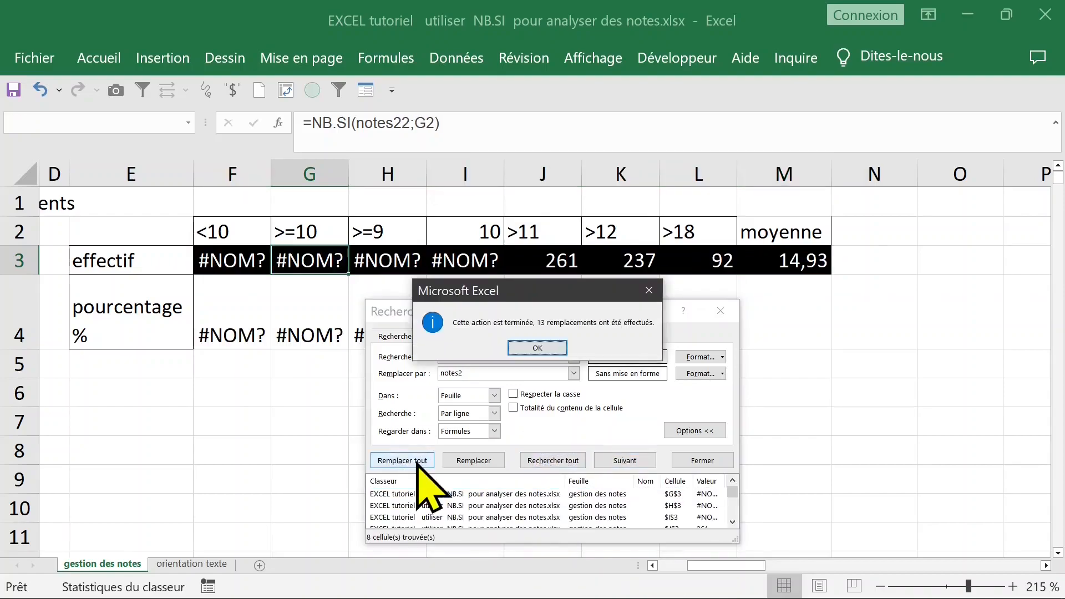
left_click(542, 347)
left_click(720, 312)
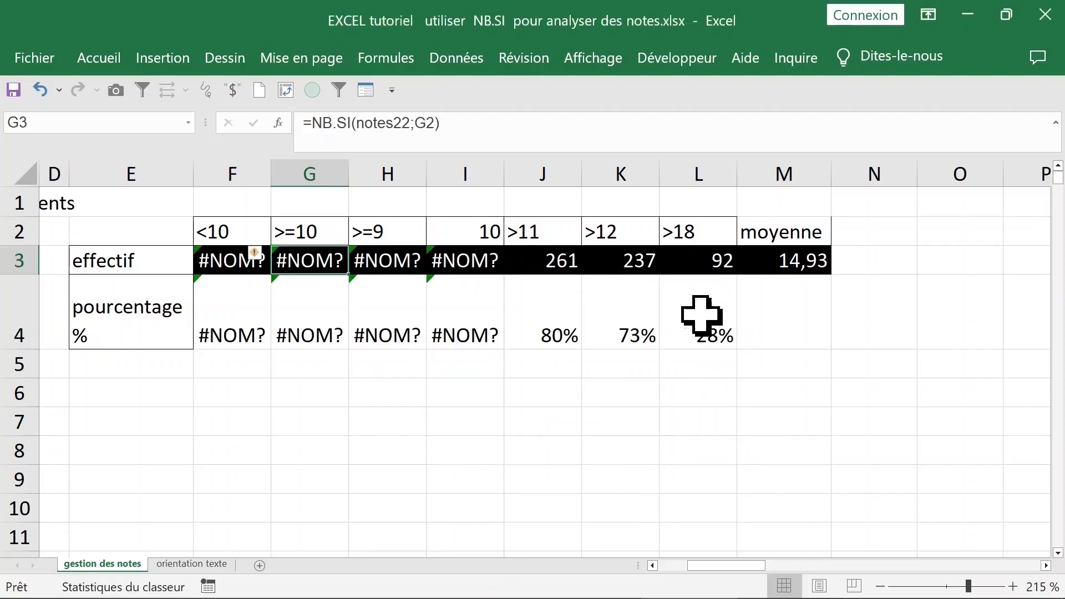
left_click(227, 263)
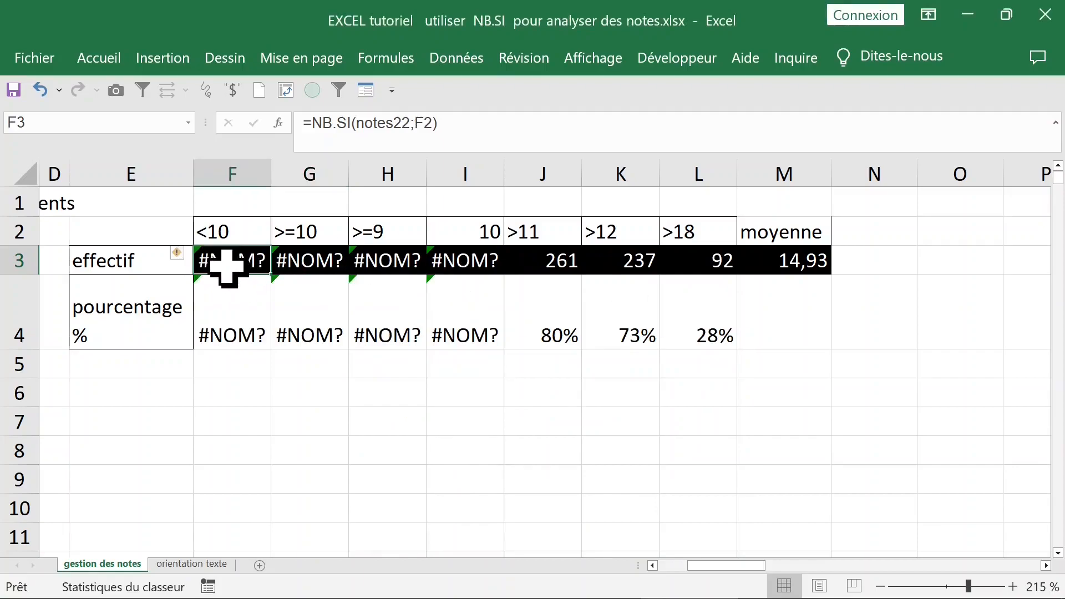
key("ctrl+z")
- Set up a replacement of "notes" with "notes2" for F3:M3 with the "Totalité du contenu de la cellule" option enabled
left_click_drag(227, 261, 794, 255)
key("ctrl+h")
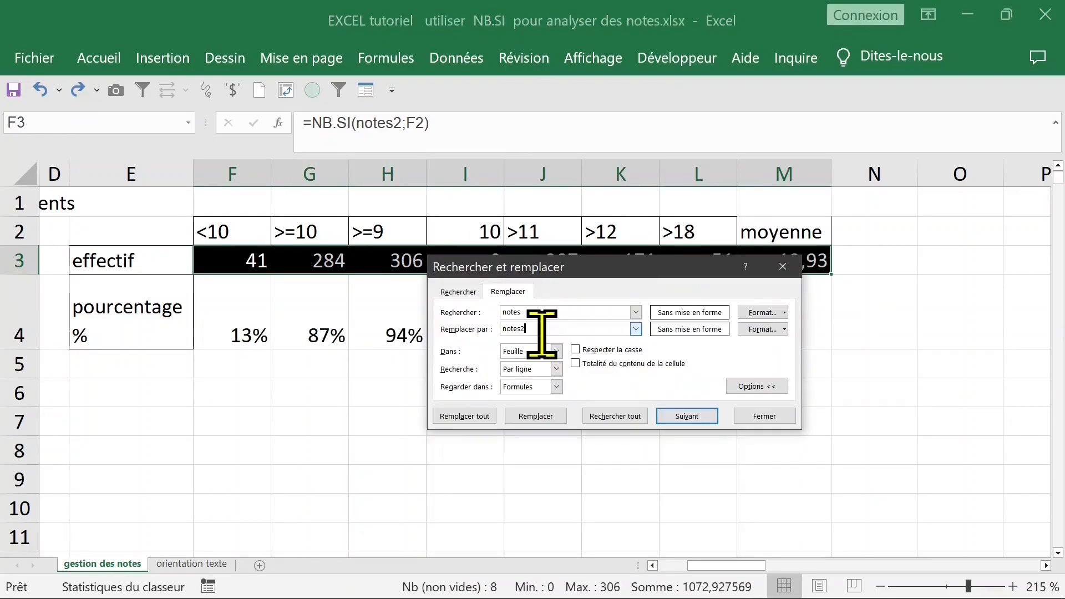
left_click(608, 364)
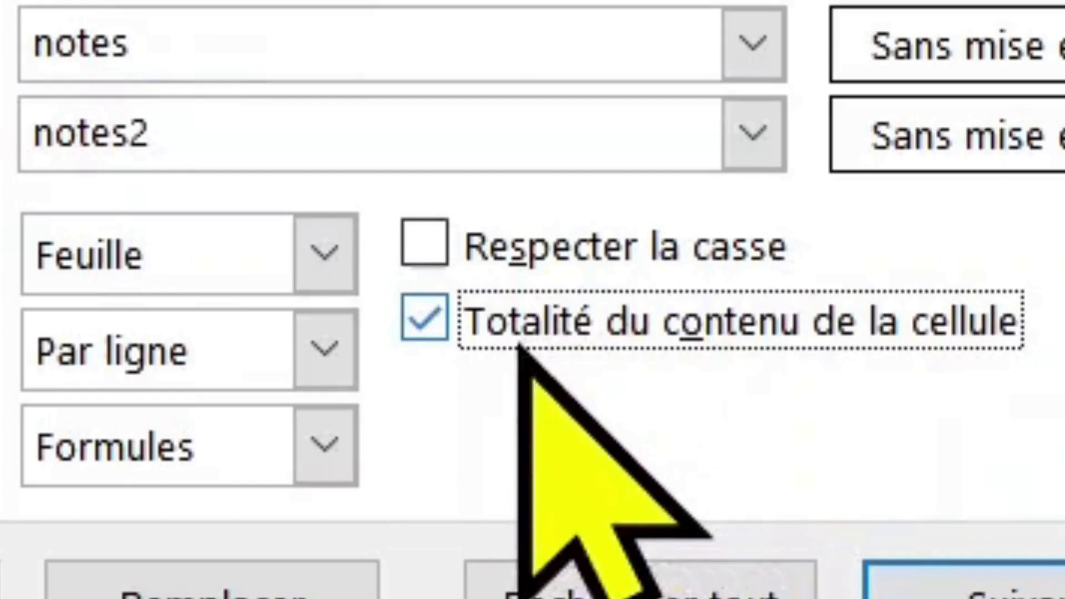
left_click(517, 299)
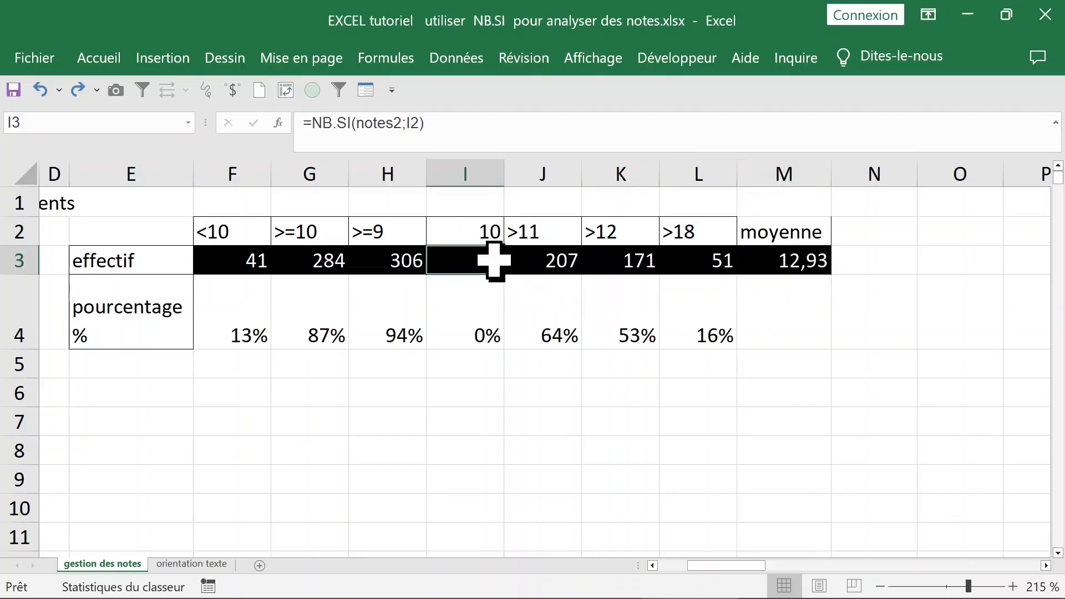